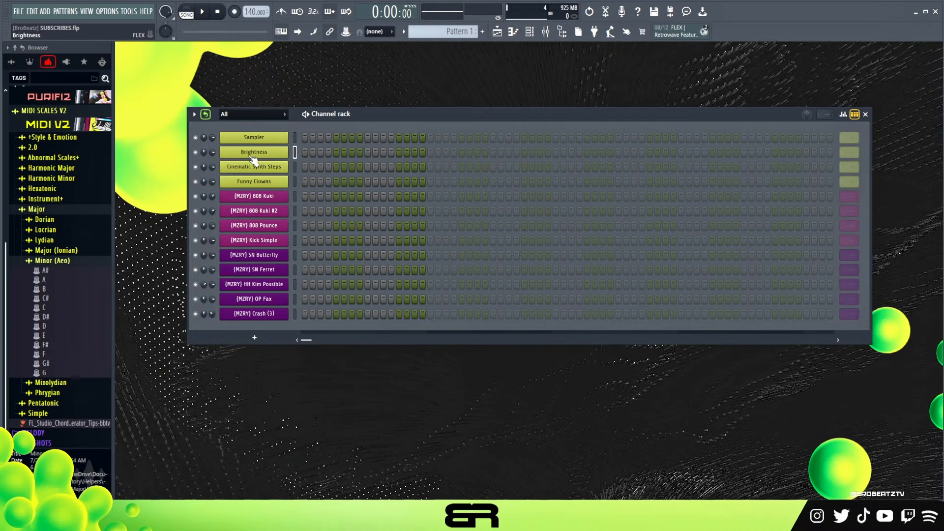
Open the Brightness channel's instrument, play notes to audition its sound, and close it
left_click(254, 160)
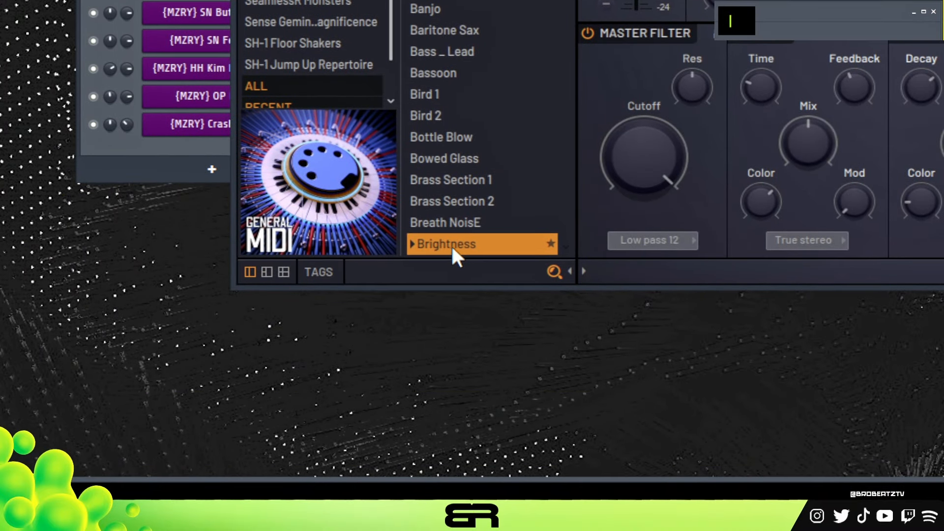
type("afewgawegaweg")
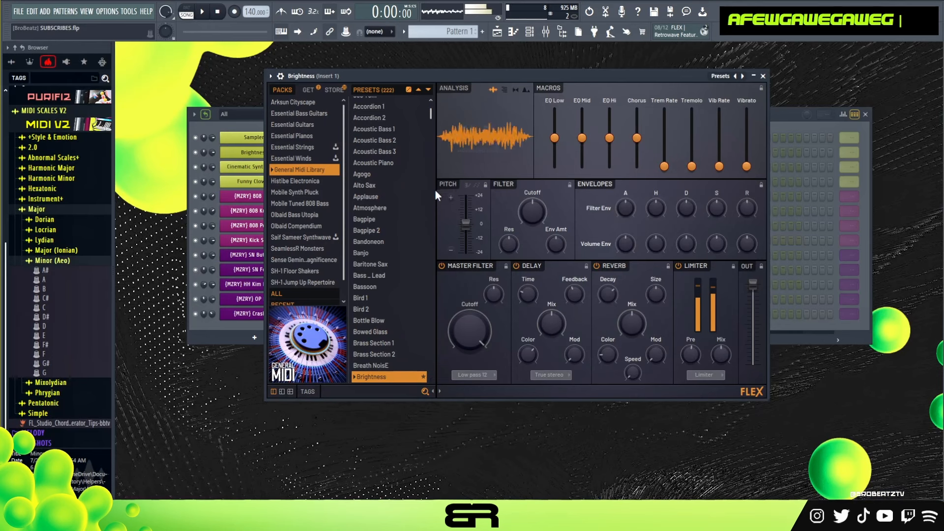
left_click_drag(681, 77, 676, 102)
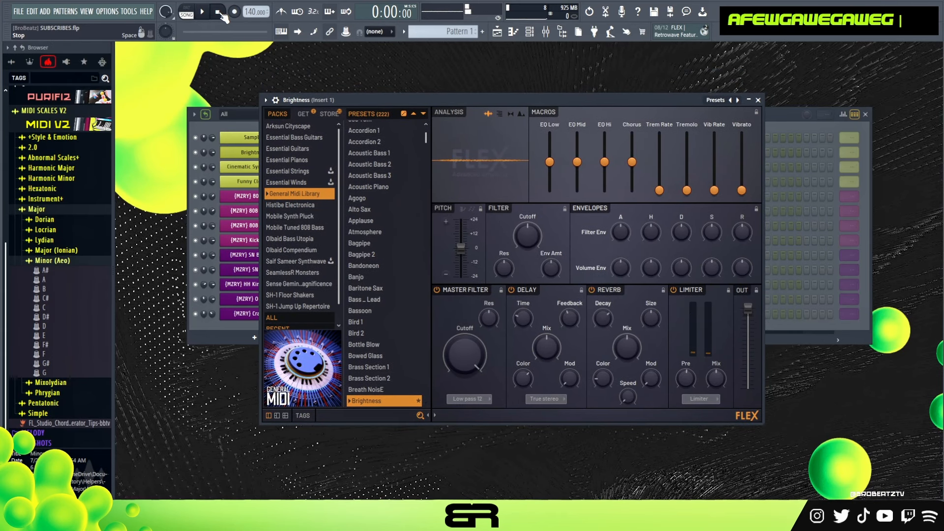
left_click(758, 101)
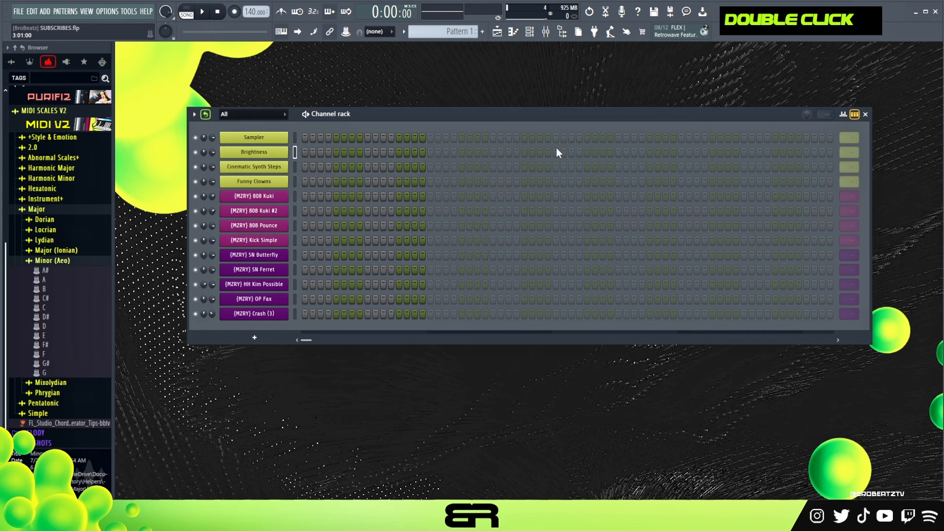
Import the C file from the Minor (Aeo) MIDI scales into the Sampler channel and rename the channel C Minor
left_click_drag(93, 297, 248, 136)
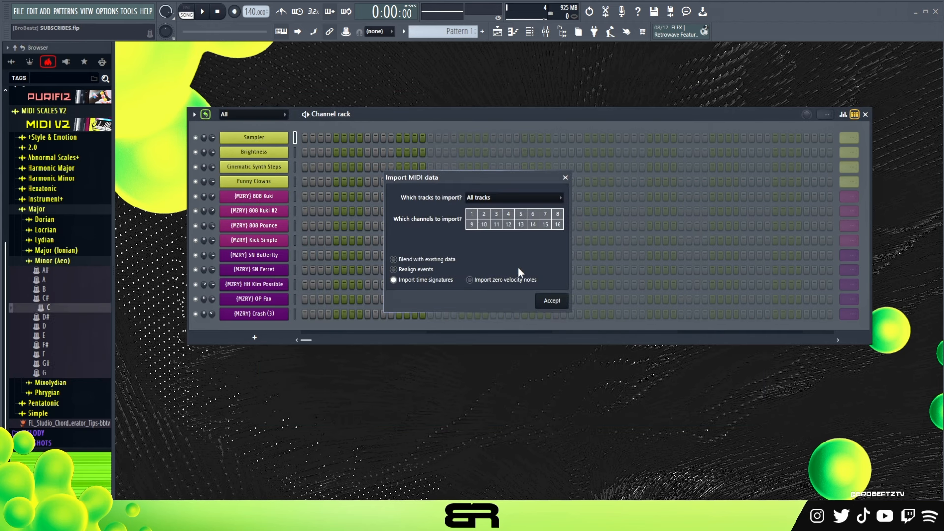
key("Return")
right_click(280, 140)
left_click(340, 164)
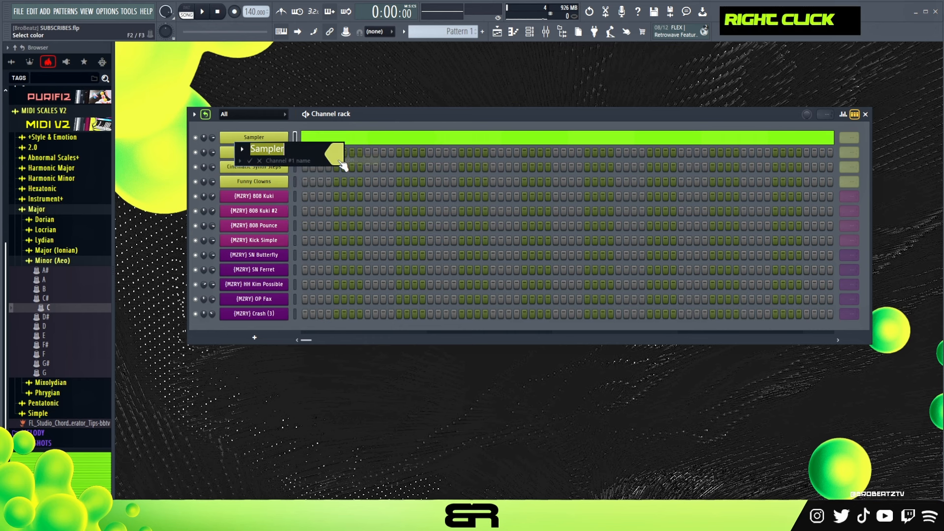
type("C Minor")
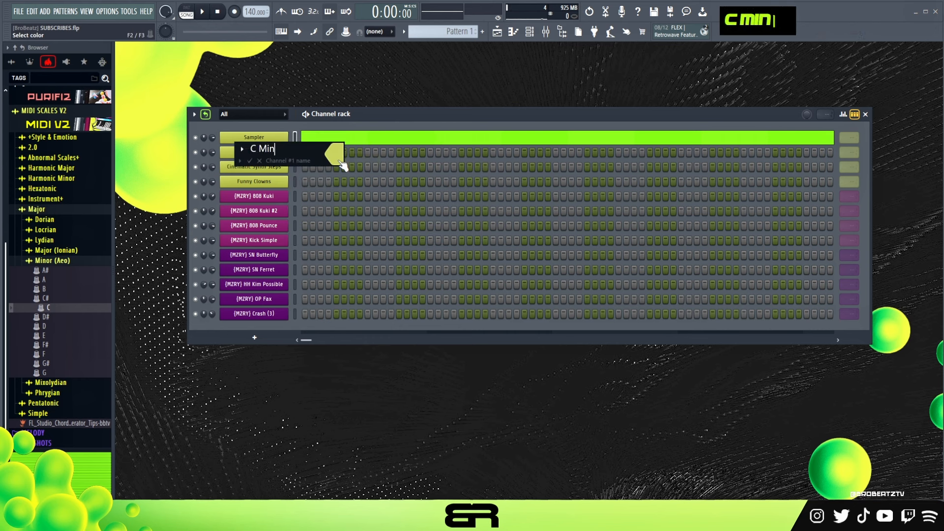
key("Return")
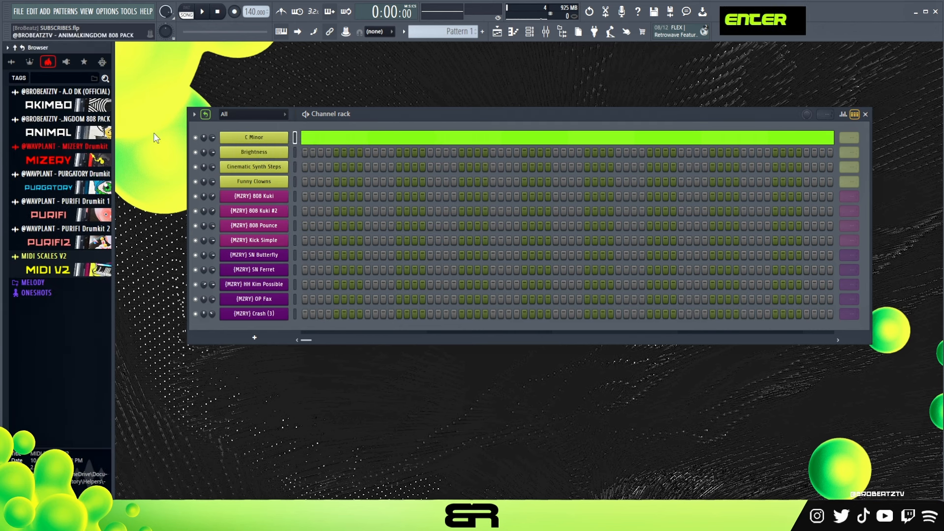
Open the Brightness channel's piano roll and draw consecutive D#5 and D5 notes that together fill bar 1
right_click(284, 151)
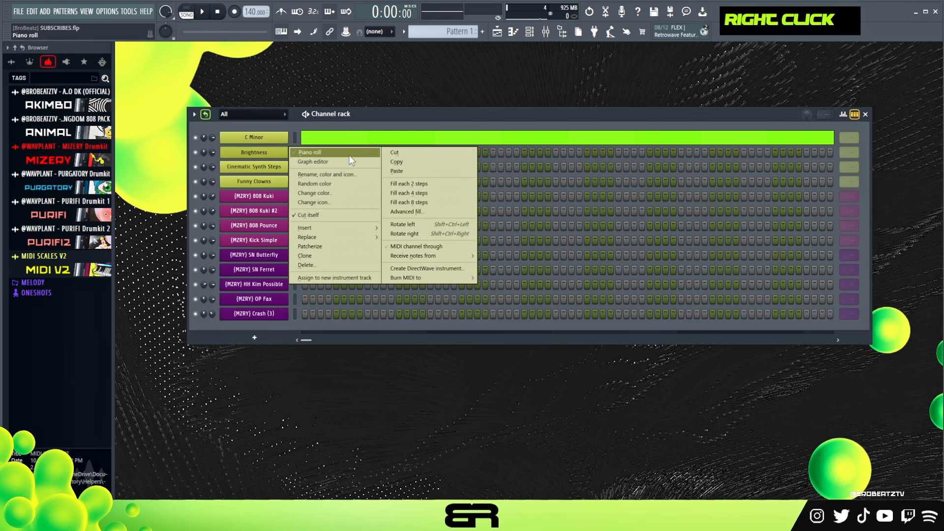
left_click(347, 153)
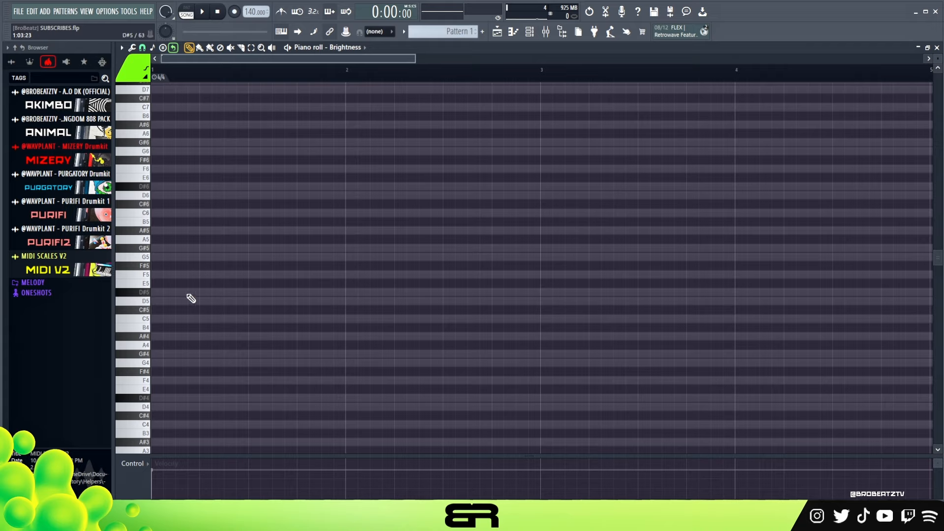
left_click_drag(168, 292, 252, 305)
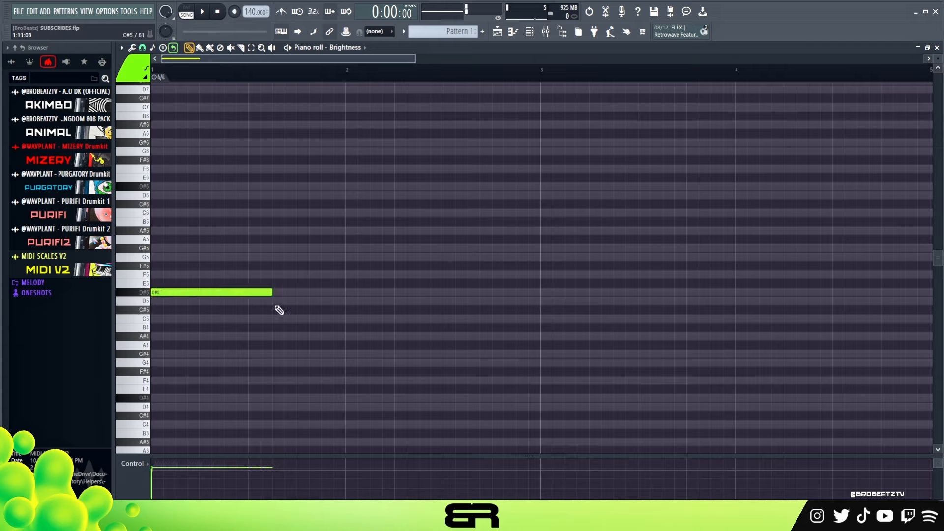
left_click(319, 302)
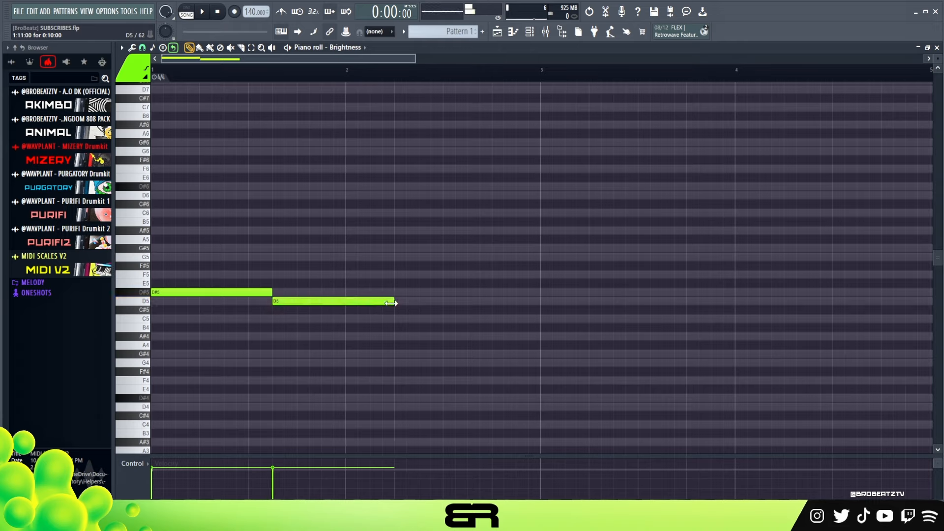
key("space")
key("space")
key("space")
key("space")
key("space")
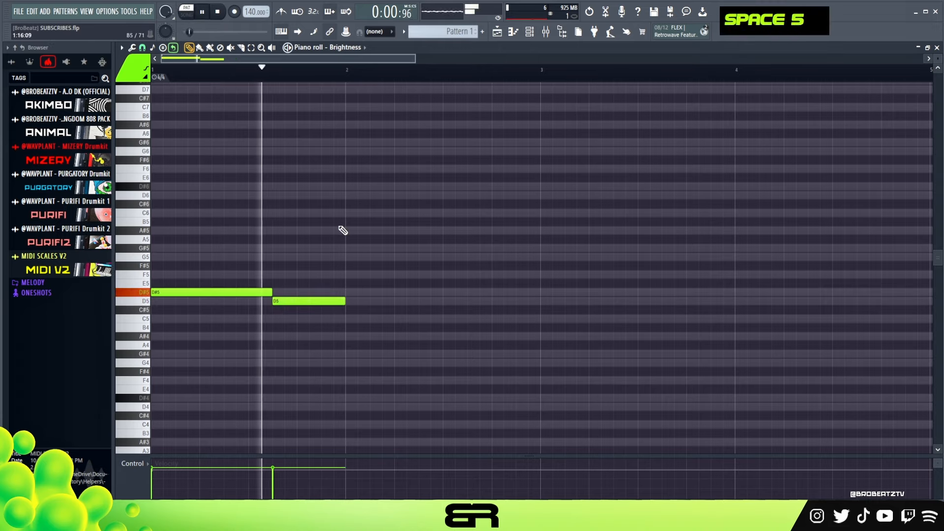
Add a G4 note spanning all of bar 2 and play back the melody
key("space")
left_click(345, 364)
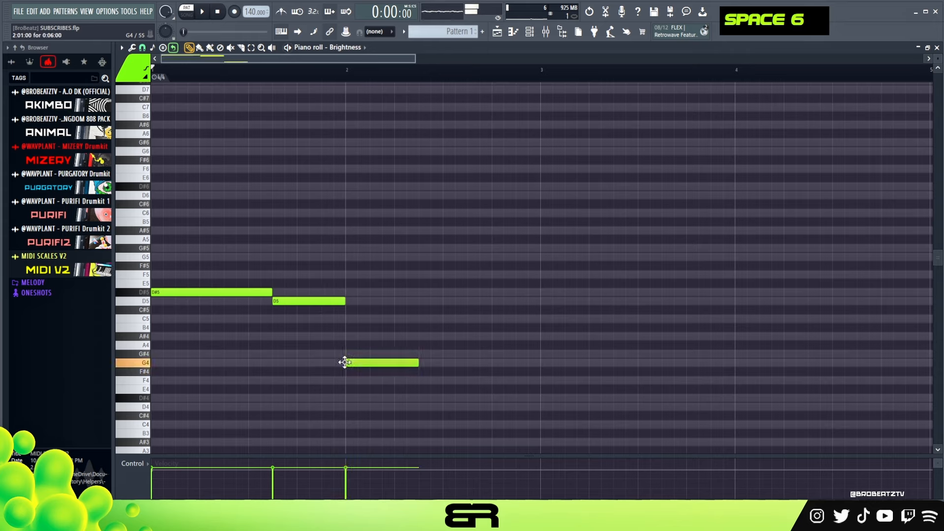
key("space")
left_click_drag(422, 364, 529, 367)
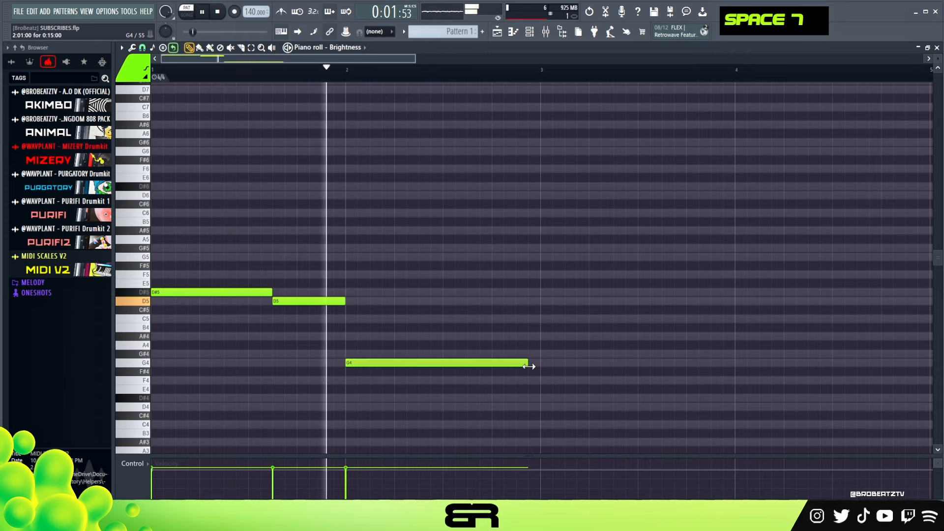
key("space")
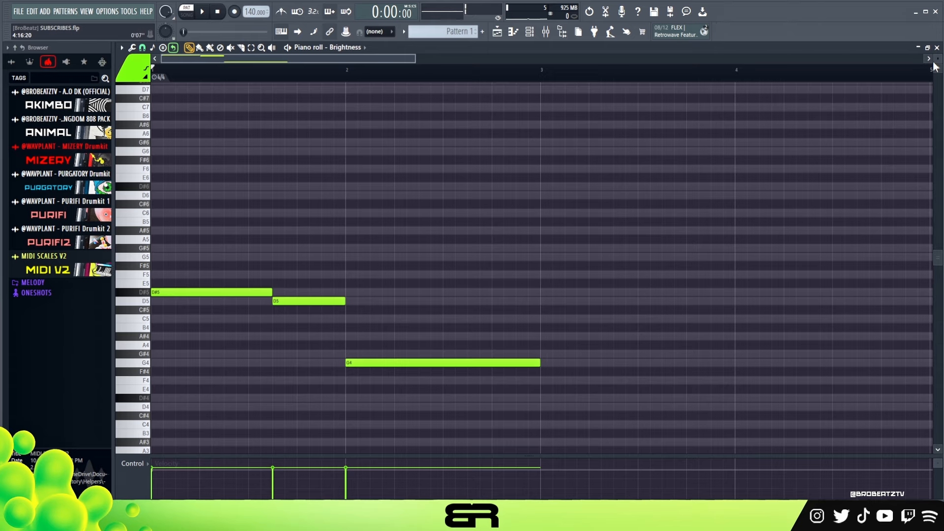
Duplicate the D#5, D5 and G4 notes from bars 1 and 2 into bars 3 and 4
scroll(938, 59, "up", 2)
left_click_drag(532, 258, 158, 430, "ctrl")
left_click_drag(173, 282, 559, 295, "shift")
right_click(553, 329)
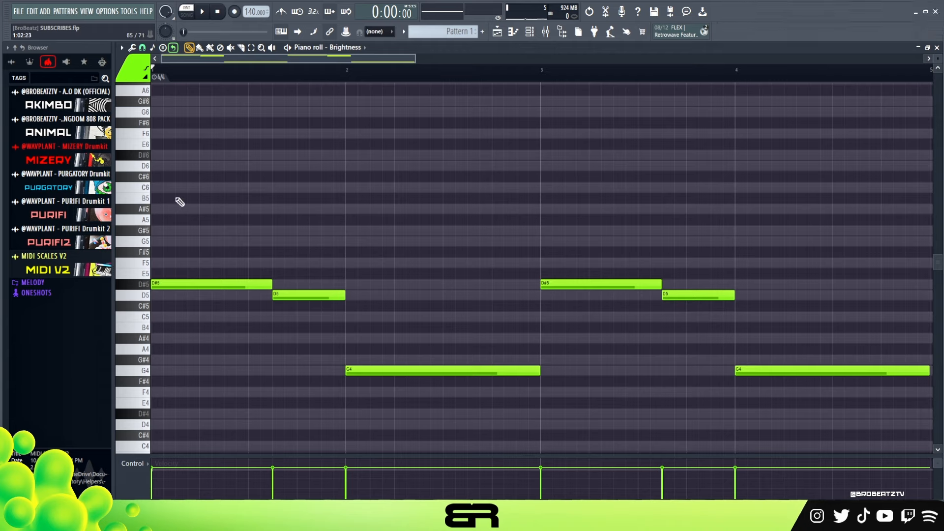
left_click_drag(180, 246, 317, 308, "ctrl")
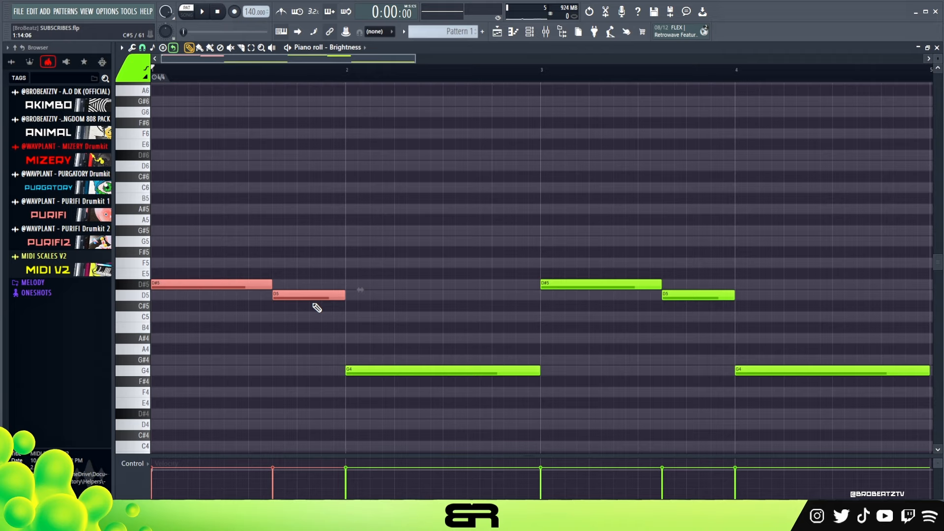
scroll(432, 177, "up", 4)
scroll(439, 184, "down", 1)
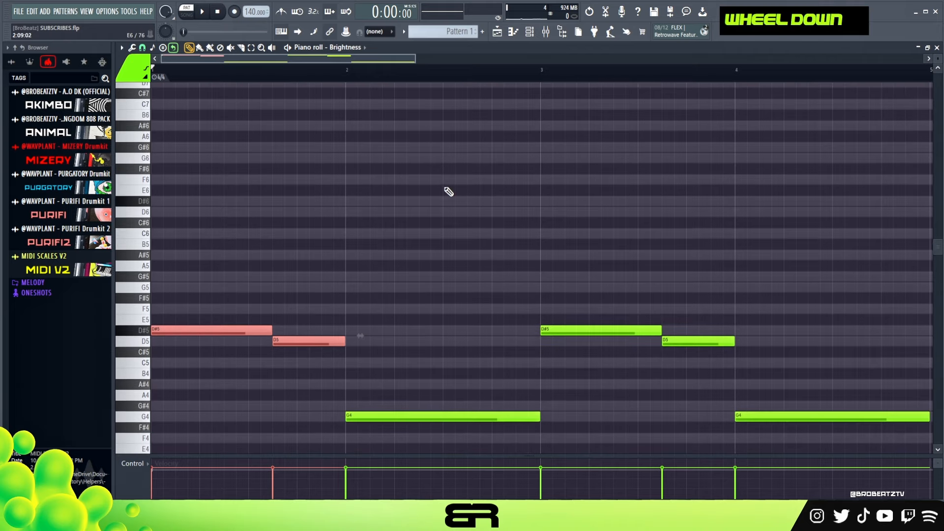
scroll(440, 226, "down", 2)
right_click(363, 240)
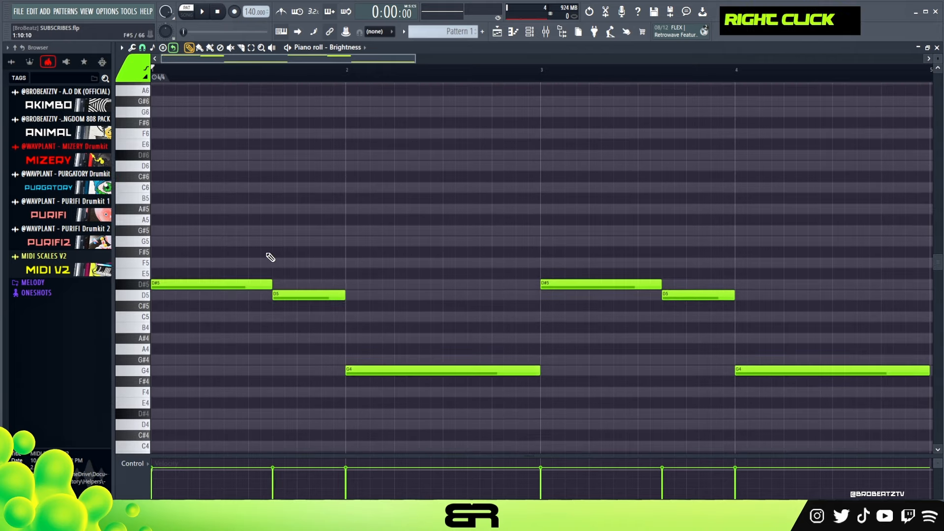
Add a C5 note spanning bar 1 and raise it one octave to C6
left_click(157, 317)
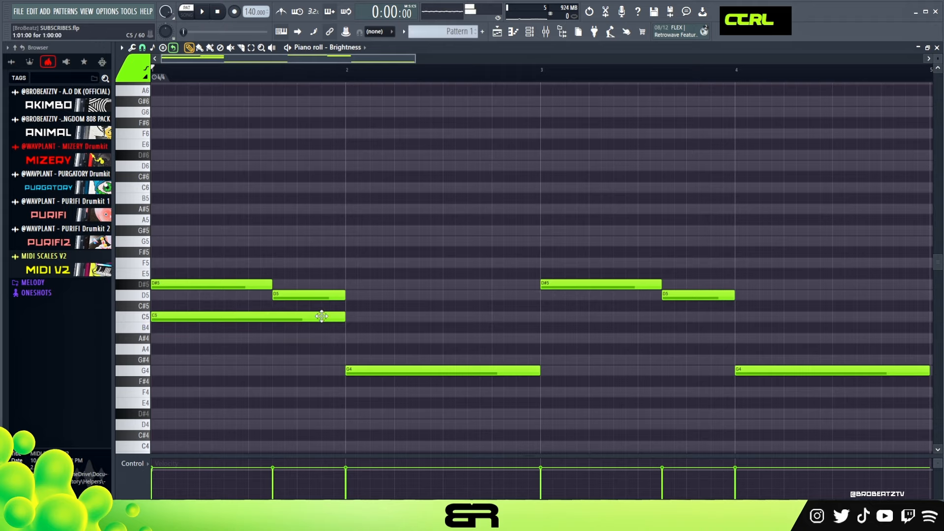
left_click(209, 315, "ctrl")
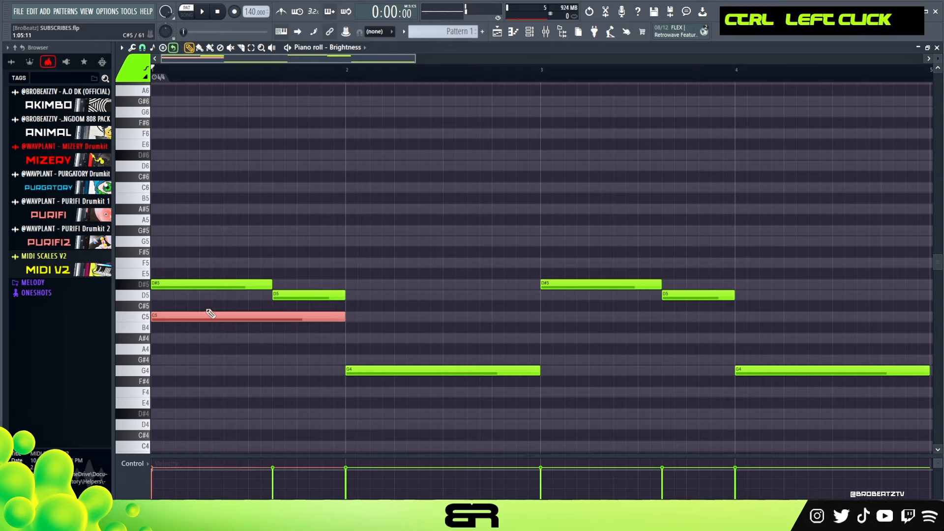
key("ctrl+Up")
scroll(204, 317, "up", 3)
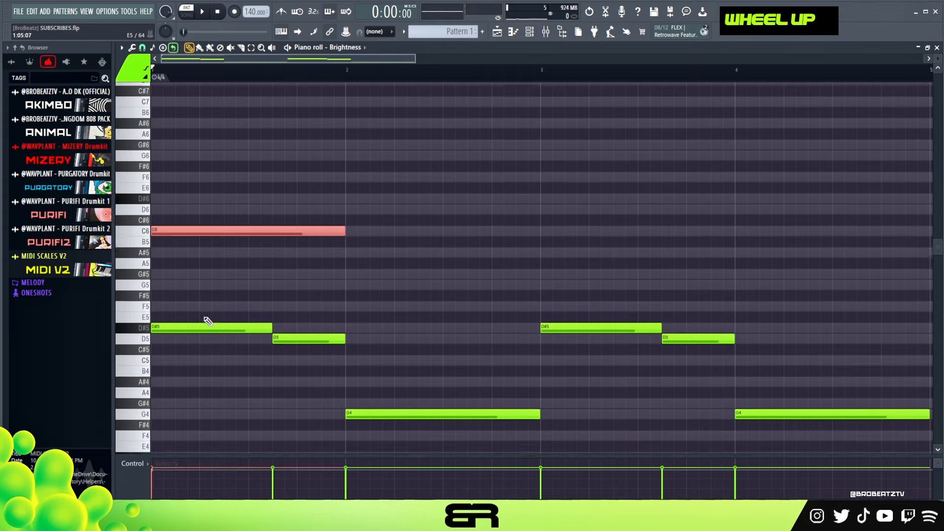
Duplicate the C6 note in place and raise the copy seven semitones to G6
left_click(190, 256, "shift")
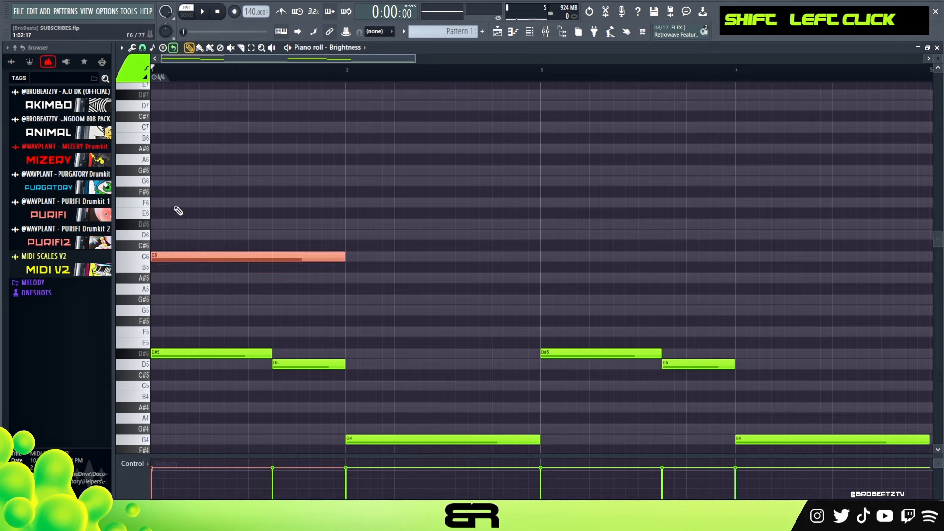
key("shift+Up")
key("shift+Up")
key("shift+Up")
key("shift+Up")
key("shift+Up")
key("shift+Up")
key("shift+Up")
right_click(259, 221)
Try octave-shifted copies of the long G note in bar 2 and delete the copy at G6
left_click(179, 184, "ctrl")
left_click_drag(179, 183, 382, 202, "shift")
key("ctrl+Down")
key("ctrl+Down")
scroll(432, 406, "down", 2)
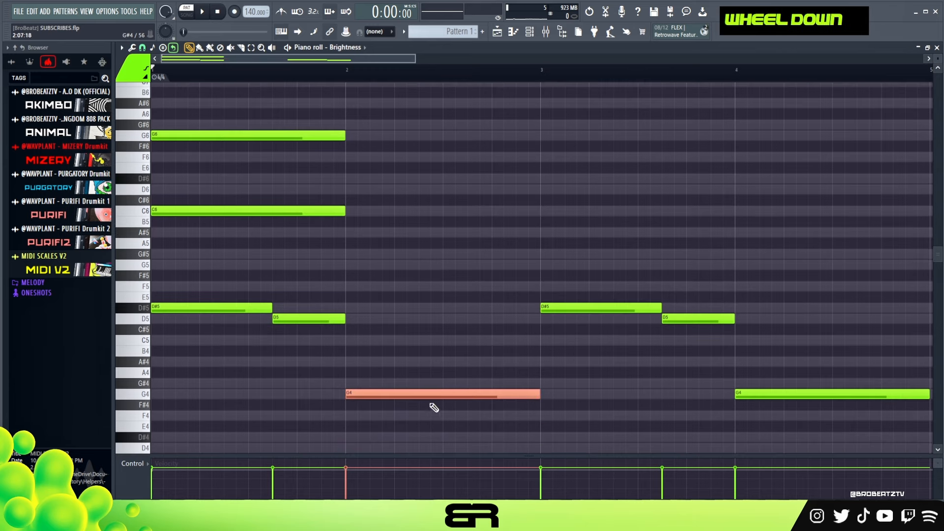
left_click(394, 392, "shift")
key("ctrl+Up")
key("ctrl+Up")
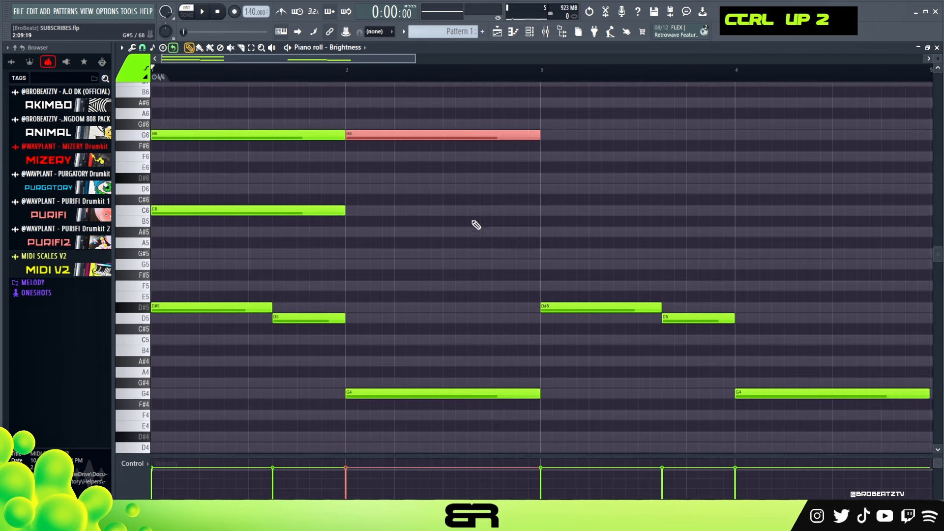
right_click(417, 135)
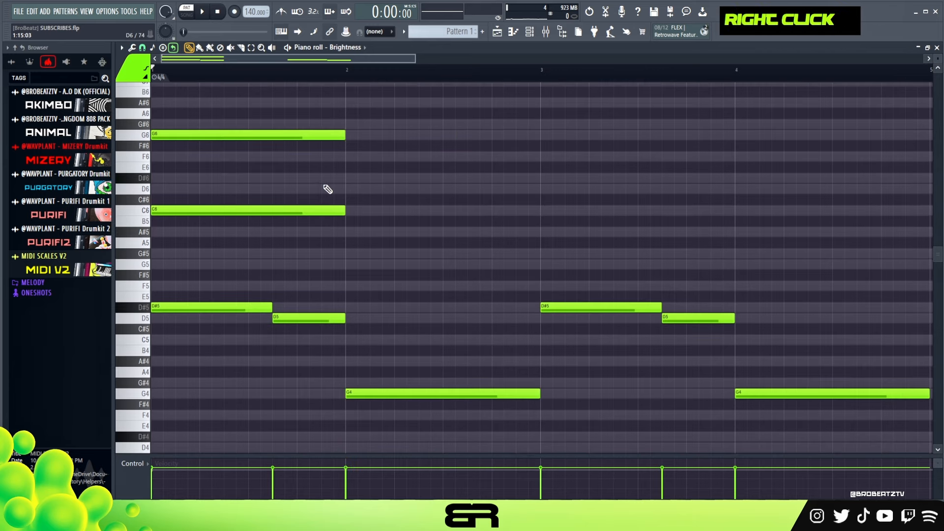
Copy the C6 and G6 notes from bar 1 into bar 2 and slightly shorten all four notes
left_click_drag(284, 122, 410, 214, "ctrl")
left_click_drag(273, 86, 480, 246, "ctrl")
left_click_drag(535, 215, 535, 215, "alt")
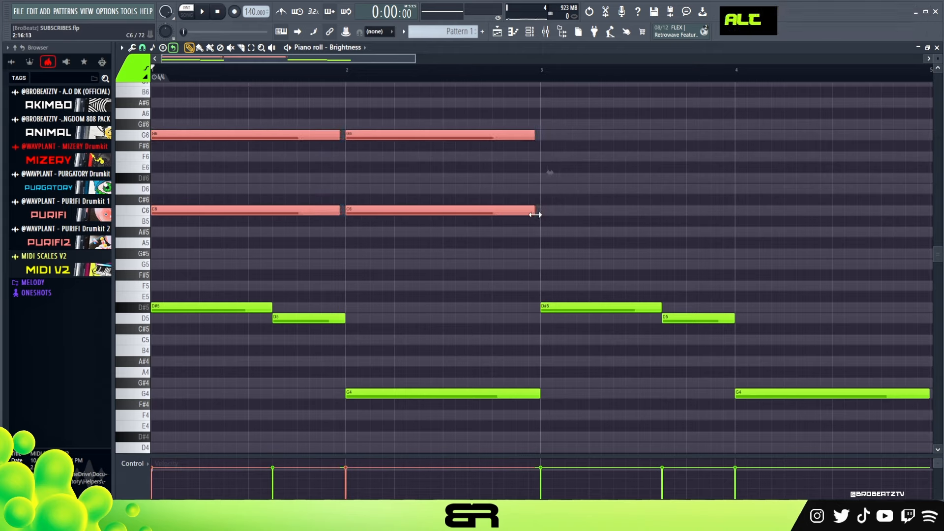
Duplicate the four shortened C6 and G6 notes into bars 3 and 4 and start a brief playback
right_click(527, 238)
left_click_drag(528, 228, 574, 158, "ctrl")
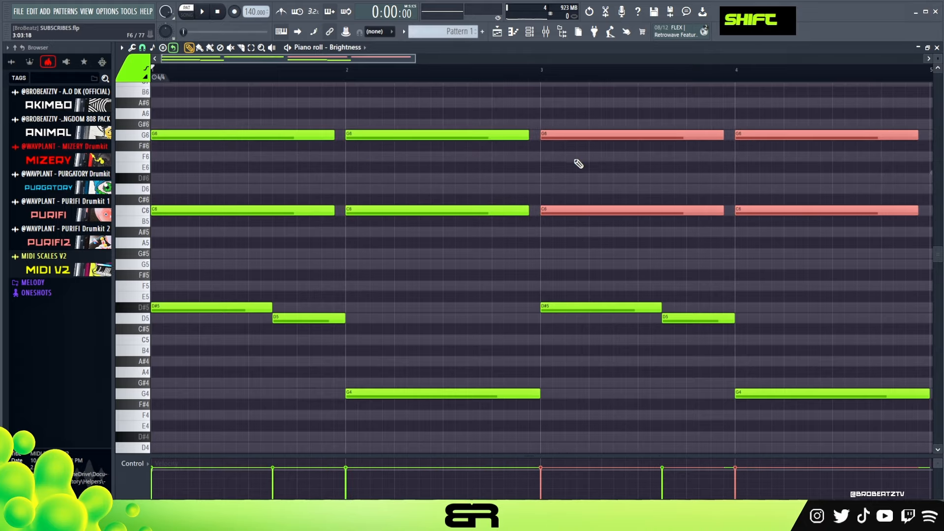
right_click(575, 172)
key("space")
key("space")
Transpose all notes in the pattern down one octave and listen to the result
key("ctrl+a")
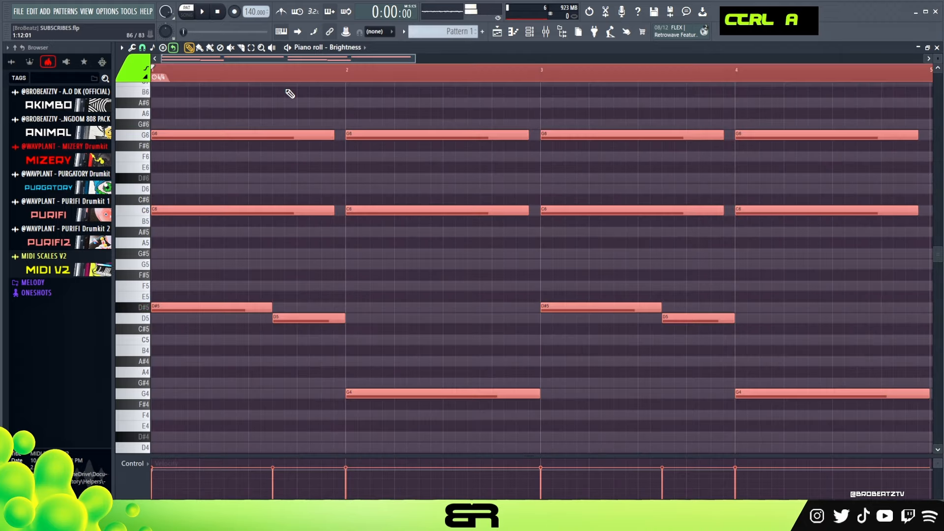
key("space")
key("ctrl+Down")
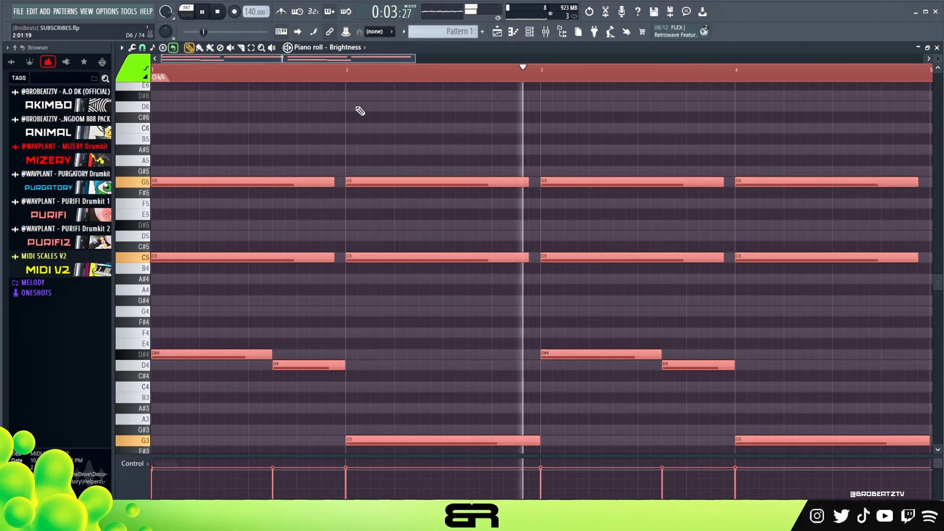
right_click(395, 145)
key("space")
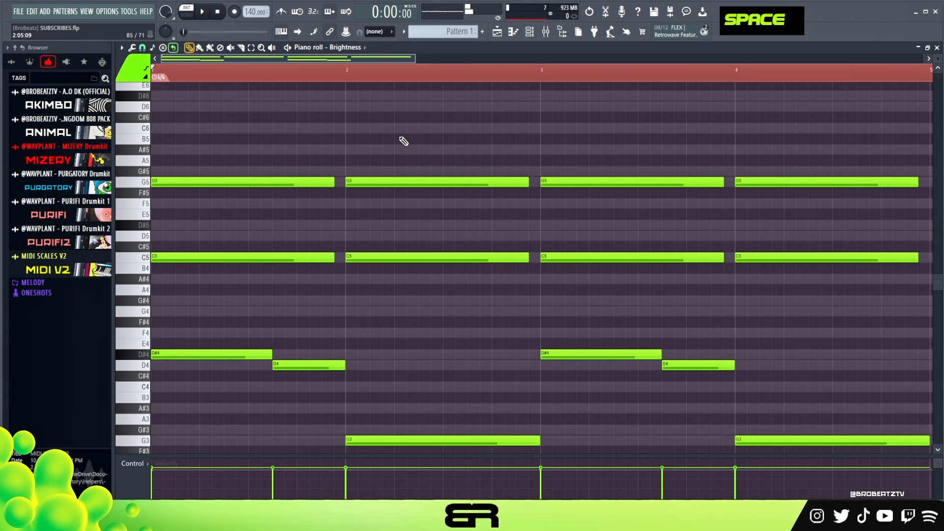
Clear the time selection and set the Brightness channel's loop length to Bar in the Channel rack
double_click(297, 69)
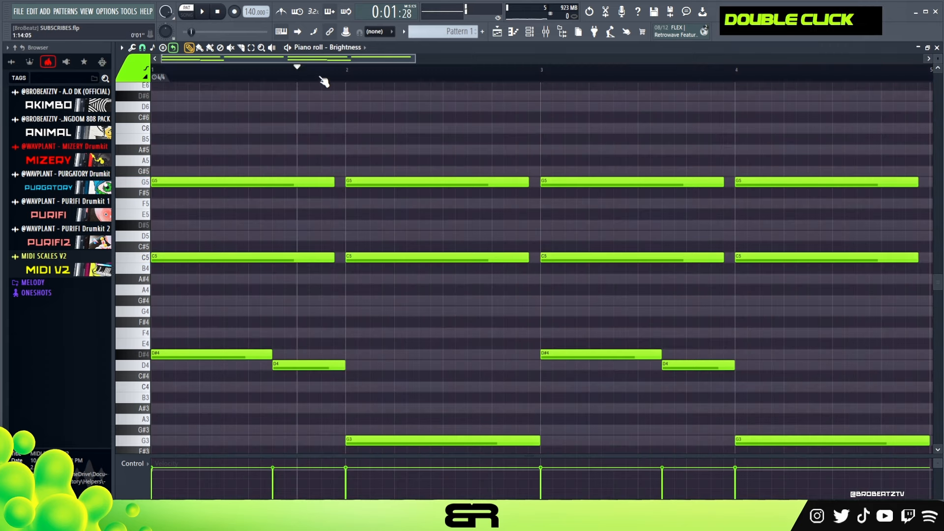
left_click(531, 32)
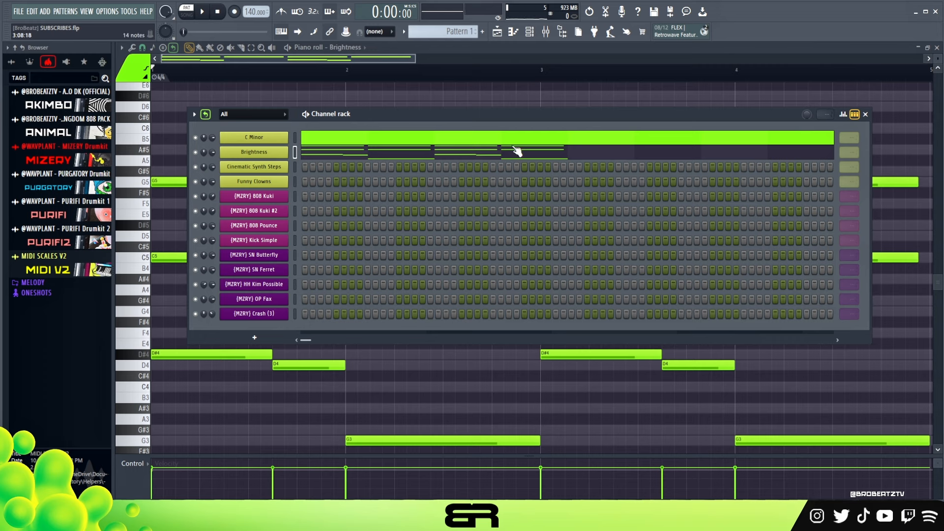
scroll(854, 152, "down", 1)
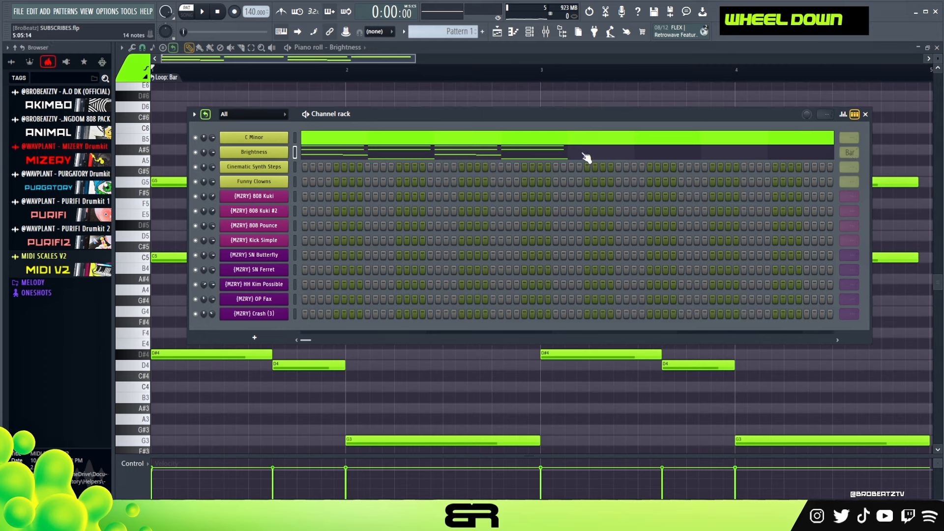
Open the Cinematic Synth Steps channel's FLEX plugin and reposition its window
double_click(205, 114)
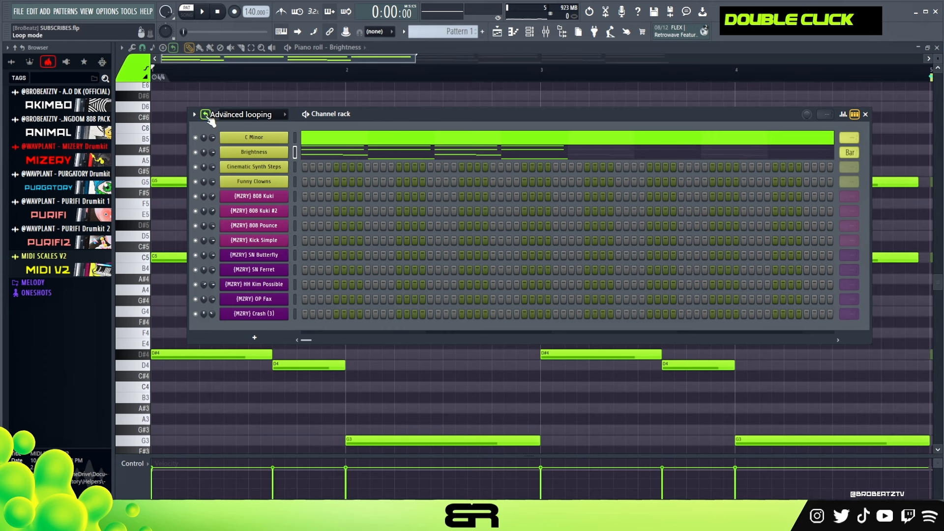
left_click(273, 168)
left_click_drag(448, 103, 426, 82)
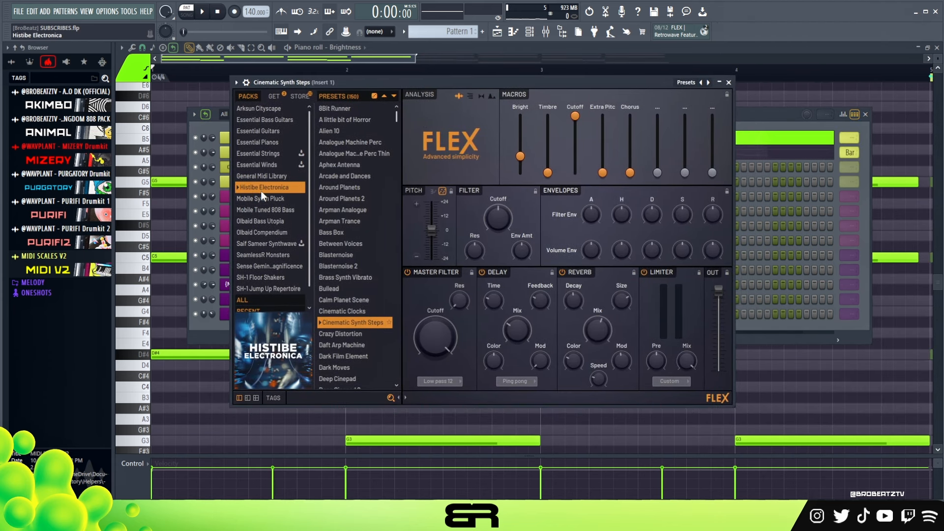
Audition the Cinematic Synth Steps preset by playing a run of different notes and one repeated note, then close the plugin
key("s")
key("e")
key("g")
key("s")
key("e")
key("g")
key("e")
key("g")
key("e")
key("g")
key("d")
key("g")
key("s")
key("d")
key("g")
key("s")
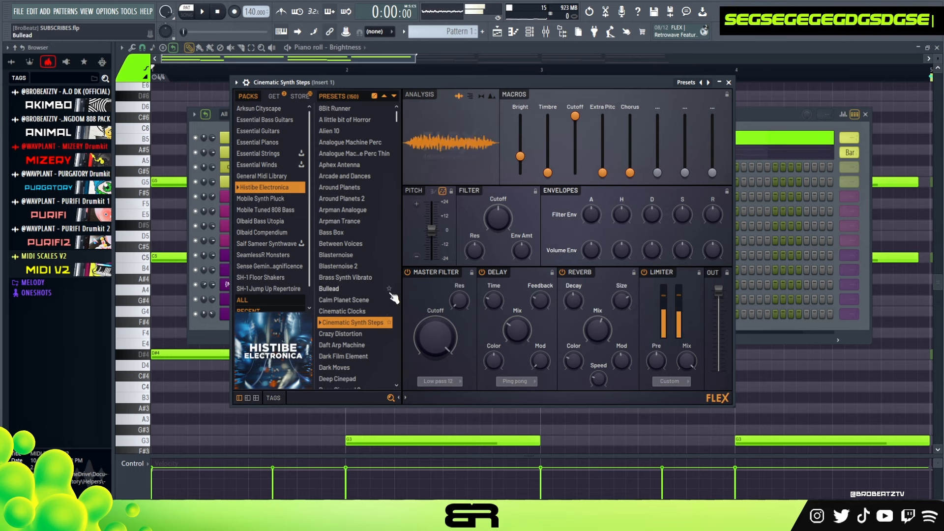
key("e")
key("h")
key("b")
key("r")
key("e")
key("g")
key("s")
key("s")
key("s")
key("s")
key("s")
key("s")
key("s")
key("s")
key("s")
key("s")
key("s")
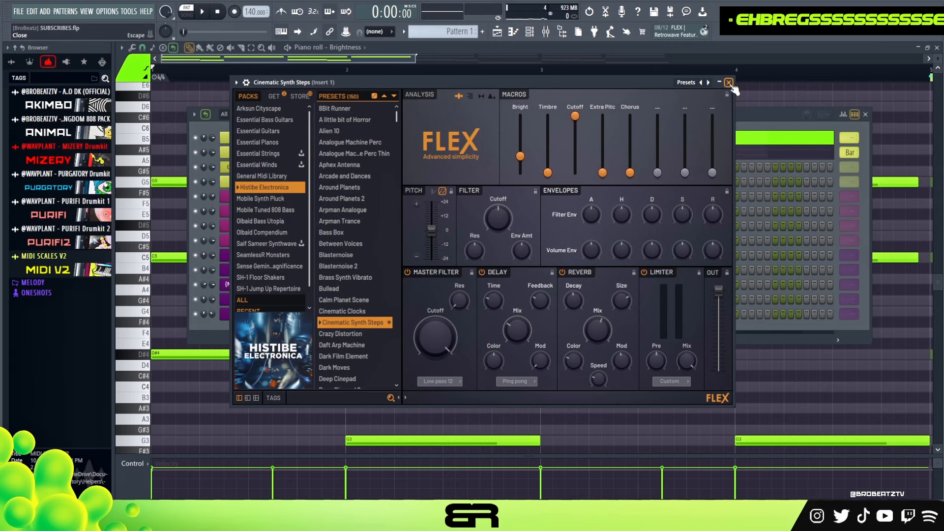
left_click(729, 83)
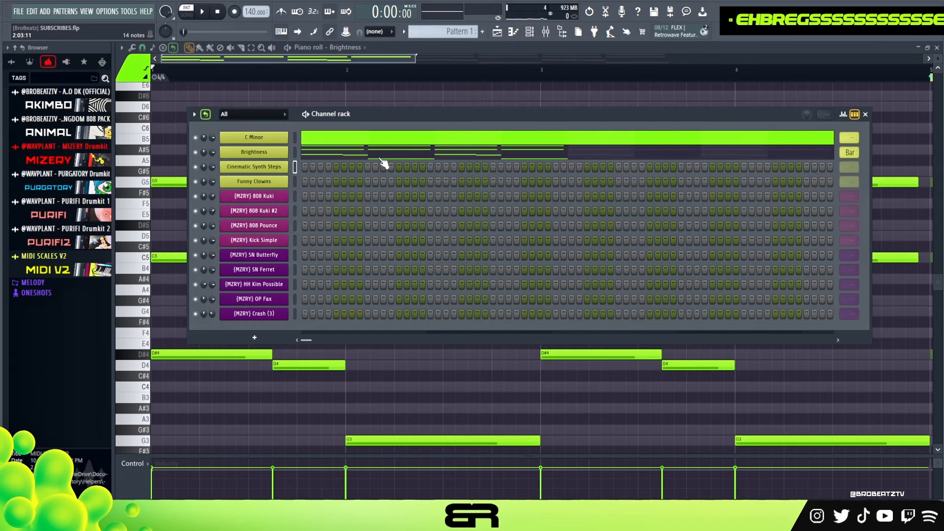
Open the piano roll of the Cinematic Synth Steps channel and play back the pattern's opening several times
right_click(286, 166)
left_click(302, 168)
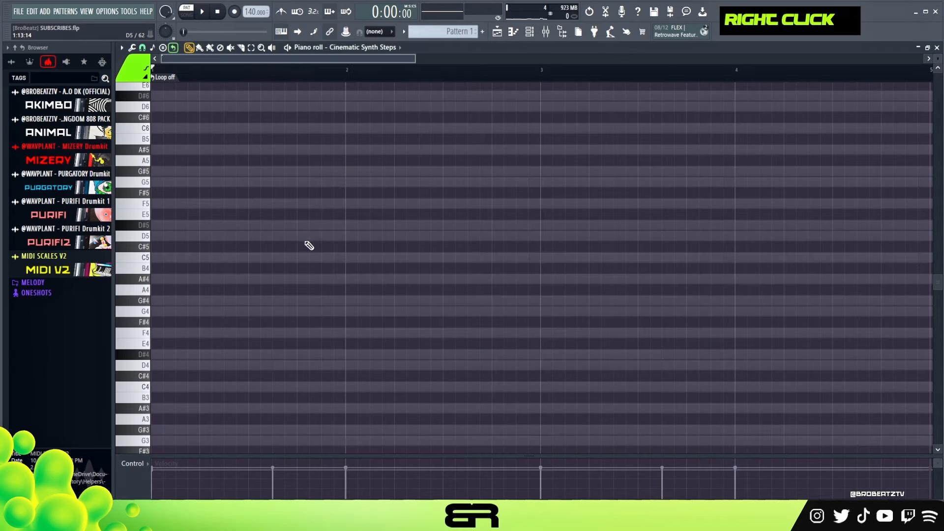
key("space")
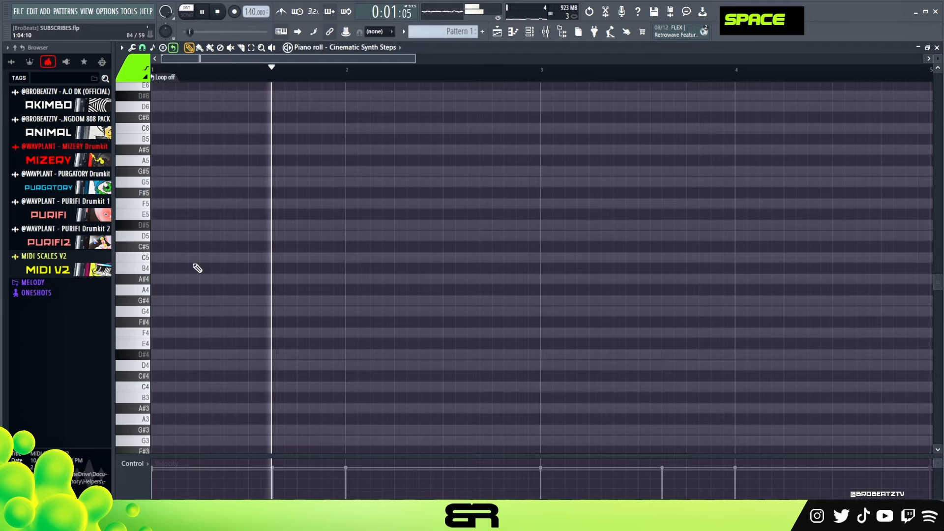
key("space")
key("space")
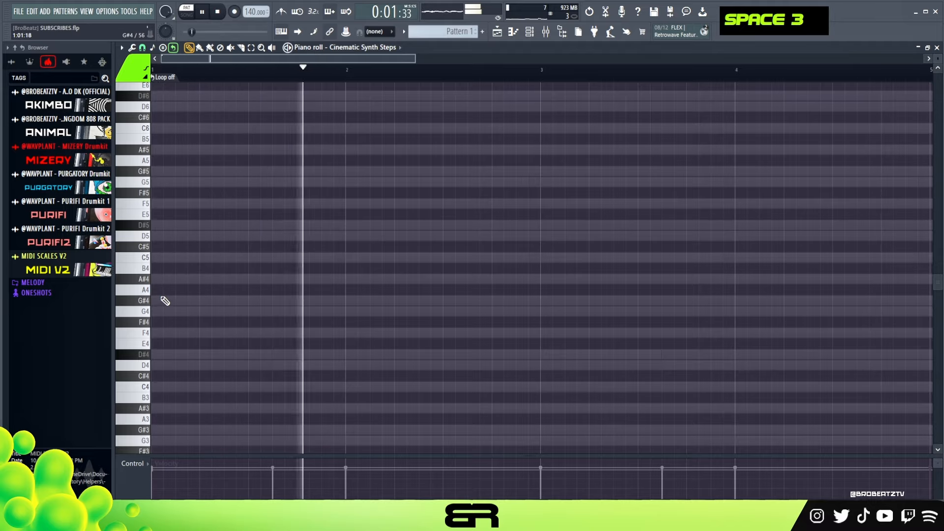
scroll(163, 297, "up", 1)
key("space")
key("space")
key("space")
key("space")
Draw short F5, G5 and D5 notes at the end of bar 1 and listen to them
left_click(294, 232)
key("space")
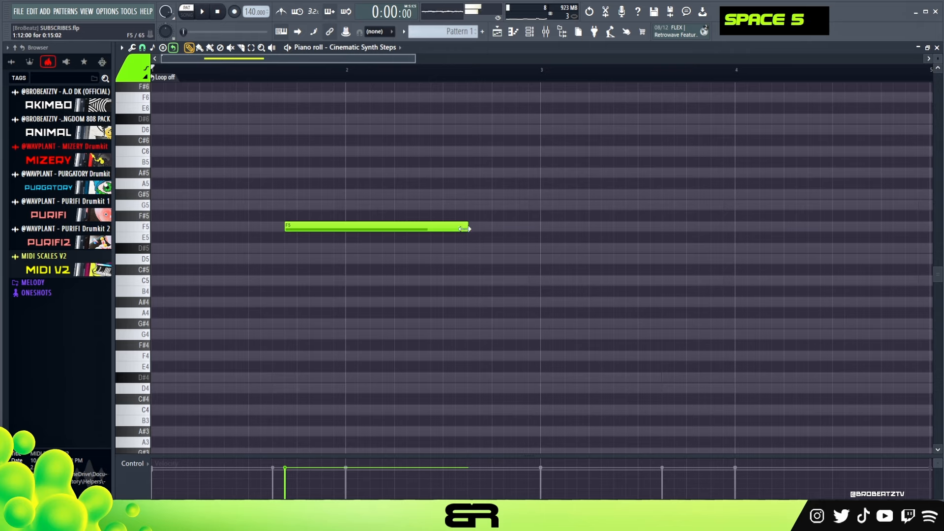
mouse_move(467, 227)
left_mouse_down()
mouse_move(331, 240)
mouse_move(301, 210)
mouse_move(308, 206)
mouse_move(316, 255)
mouse_move(333, 264)
left_mouse_up()
right_click(323, 228)
left_click(311, 223, "alt")
left_click(310, 205, "ctrl")
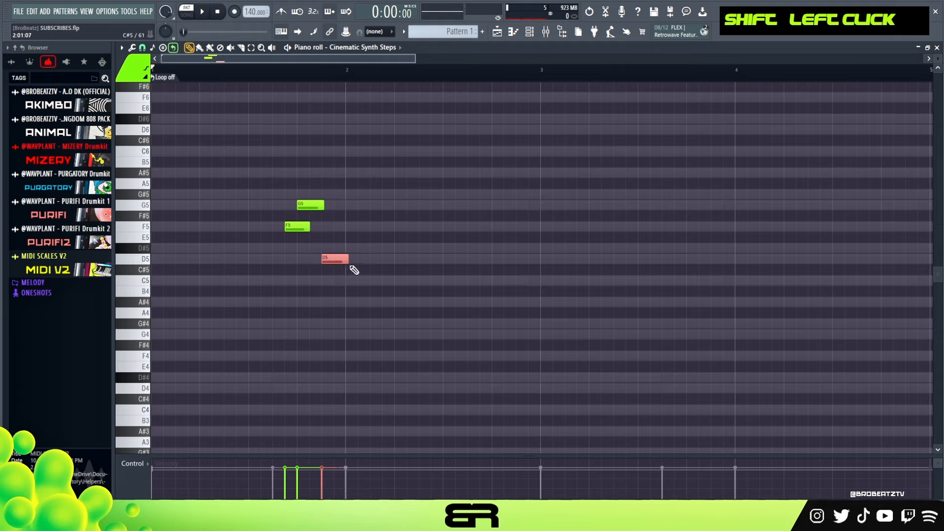
key("space")
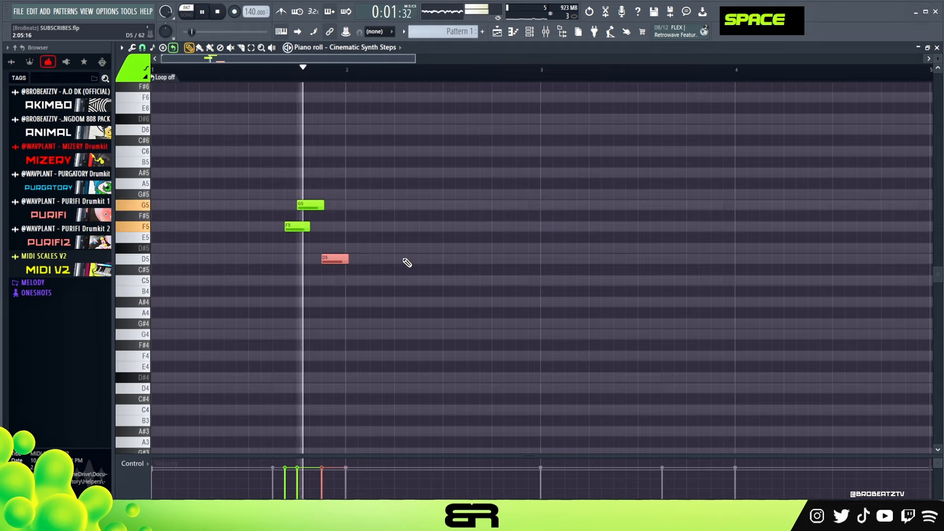
key("space")
Copy the F5, G5 and D5 notes to the end of bar 3 one octave lower and play the pattern
left_click_drag(235, 190, 363, 232)
left_click_drag(294, 227, 684, 207)
key("ctrl+Down")
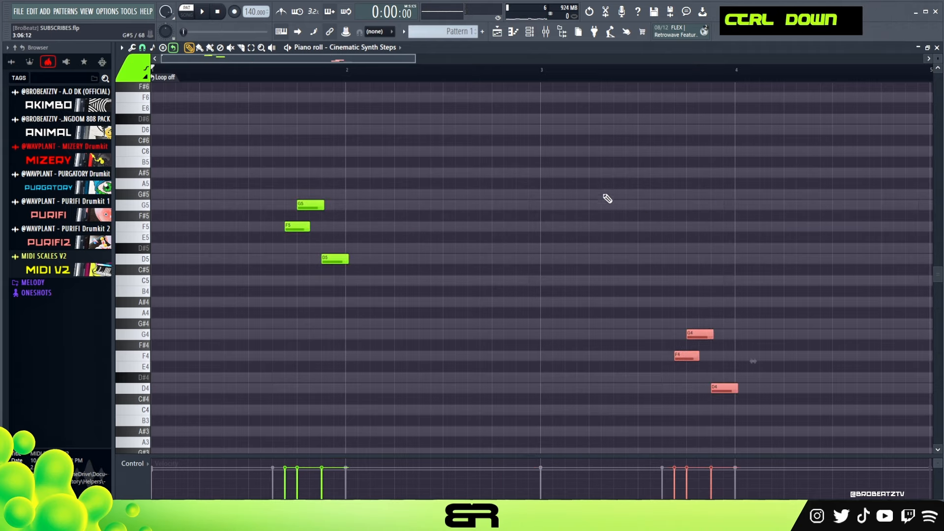
right_click(576, 179)
key("space")
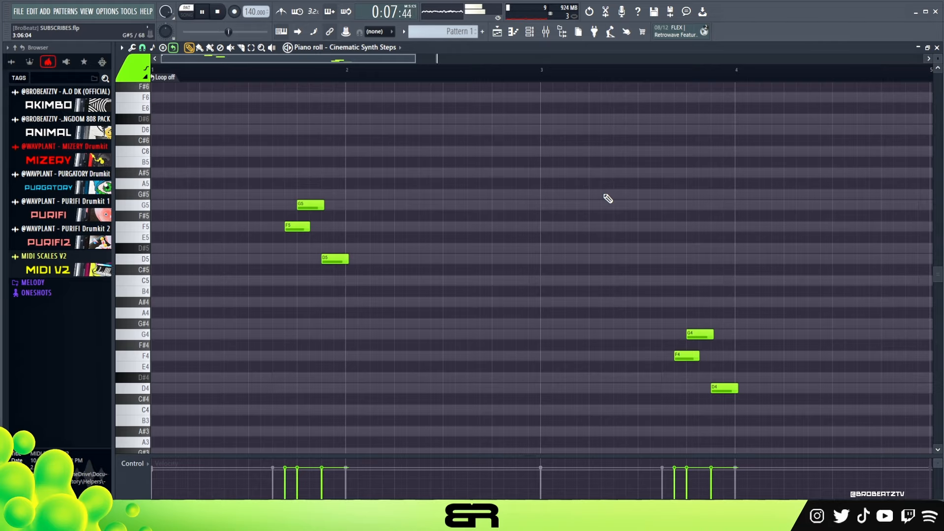
key("space")
key("space")
Transpose all Cinematic Synth Steps notes up one octave, listen to the result and clear the time selection
key("ctrl+a")
key("ctrl+Up")
scroll(610, 241, "up", 3)
left_click(607, 239, "ctrl")
scroll(574, 233, "up", 3)
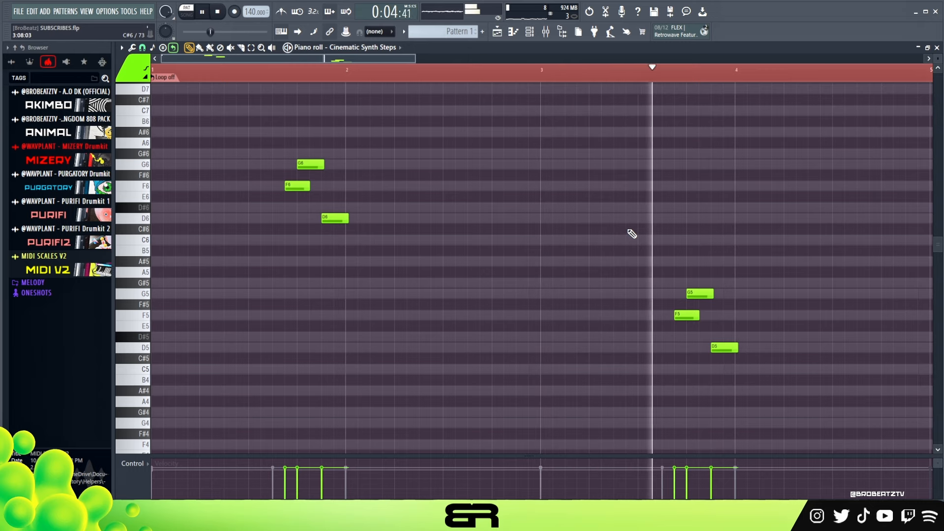
key("space")
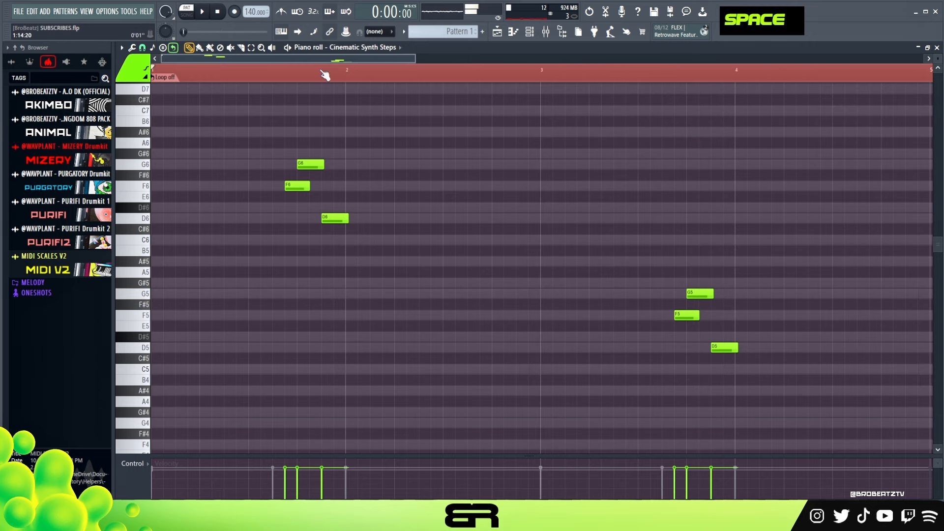
double_click(322, 71)
left_click(219, 14)
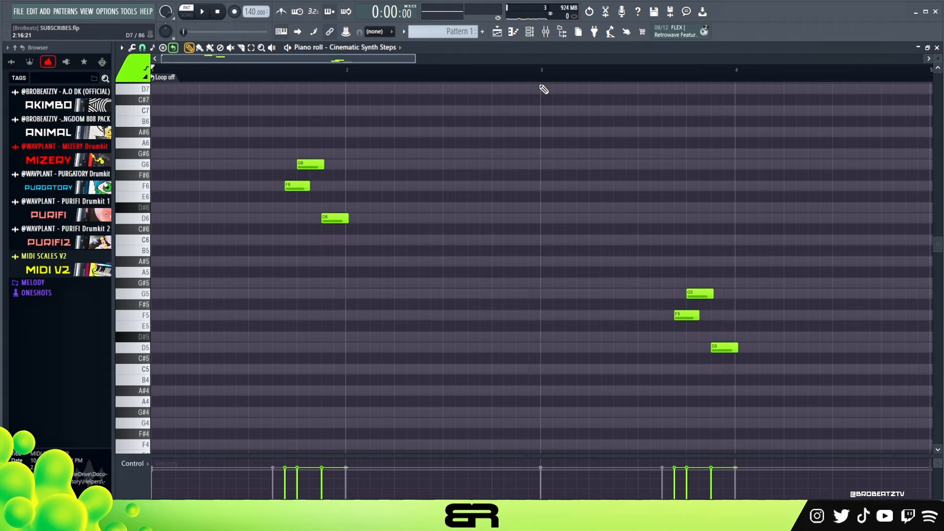
Copy the Brightness channel's notes in the Channel rack and paste them into the Funny Clowns channel
left_click(530, 32)
right_click(279, 151)
left_click(406, 163)
right_click(270, 182)
left_click(354, 194)
Mark the Funny Clowns preset as a favourite in FLEX and set the Cinematic Synth Steps loop length to Bar
left_click(252, 183)
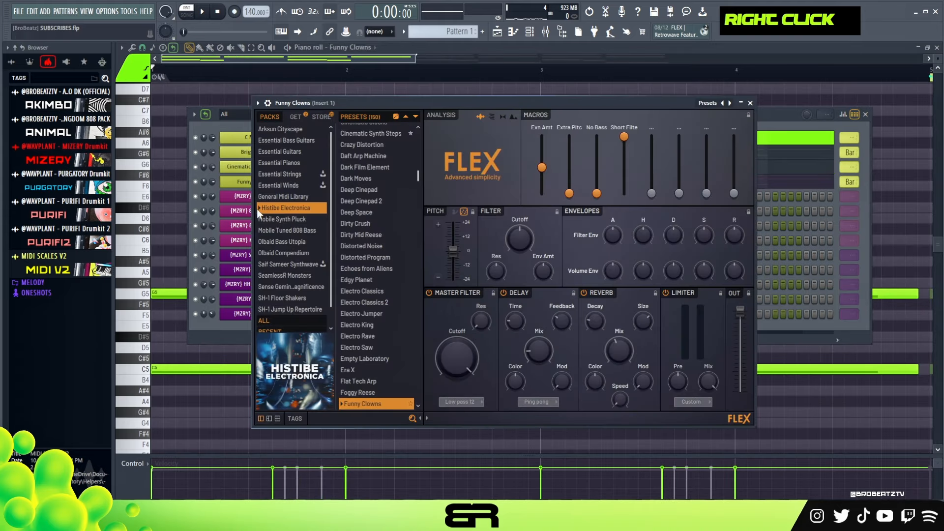
left_click_drag(378, 104, 380, 101)
scroll(298, 217, "down", 1)
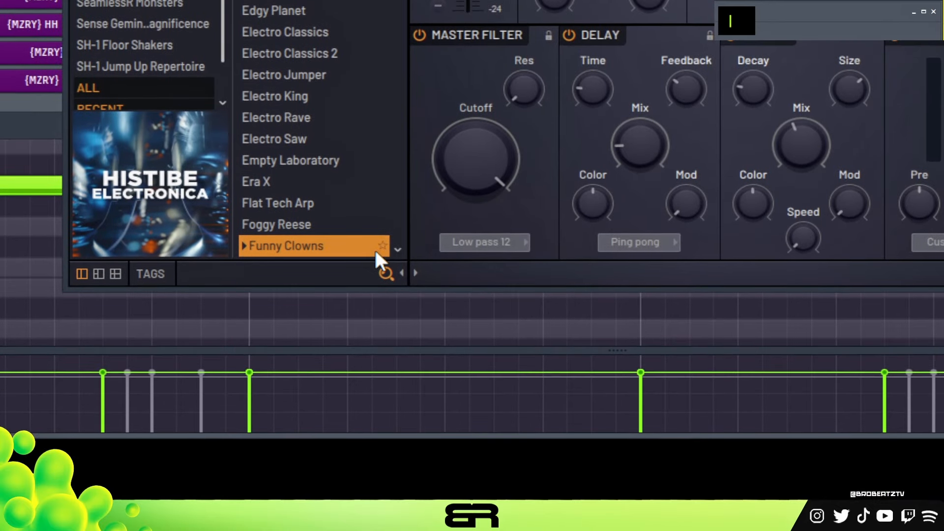
left_click(383, 278)
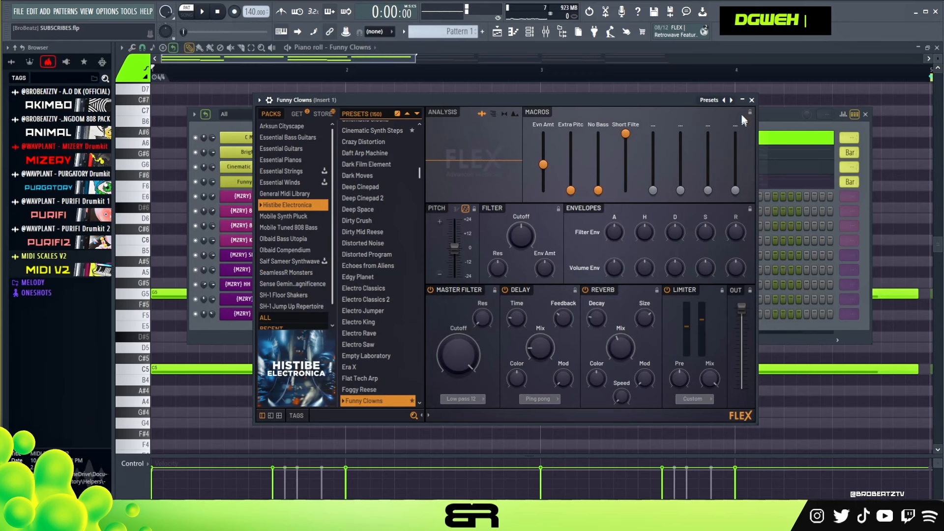
left_click(752, 99)
scroll(855, 166, "down", 1)
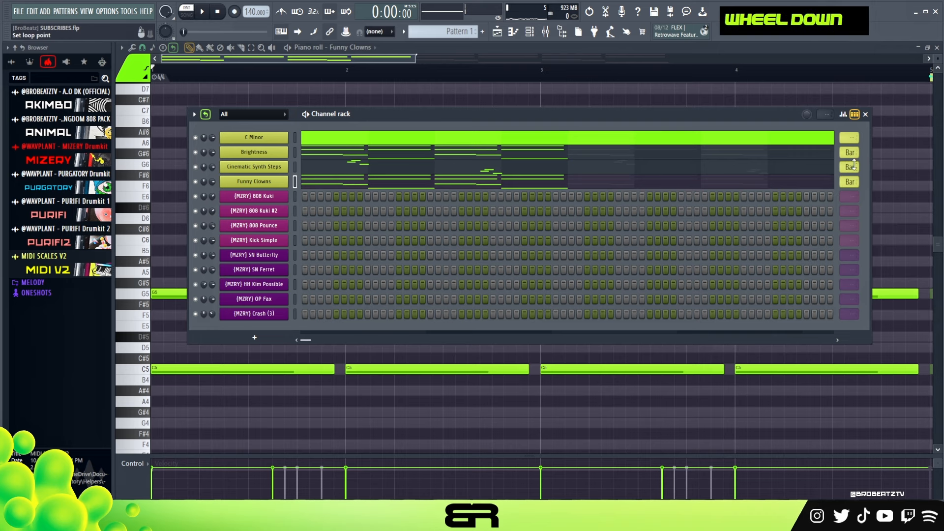
Open the Funny Clowns piano roll and delete the four G5 notes
double_click(370, 186)
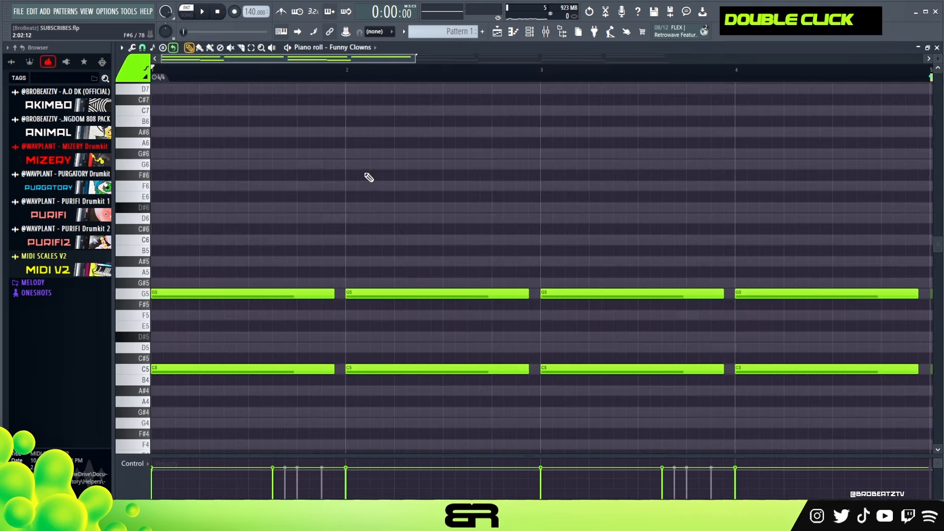
scroll(352, 215, "down", 2)
scroll(351, 215, "down", 1)
right_click(438, 225)
right_click(632, 224)
right_click(746, 225)
right_click(285, 224)
Shorten the four C5 notes in the Funny Clowns pattern to two steps each
left_click_drag(206, 232, 842, 329)
key("shift+Down")
left_click_drag(526, 299, 172, 302)
right_click(222, 301)
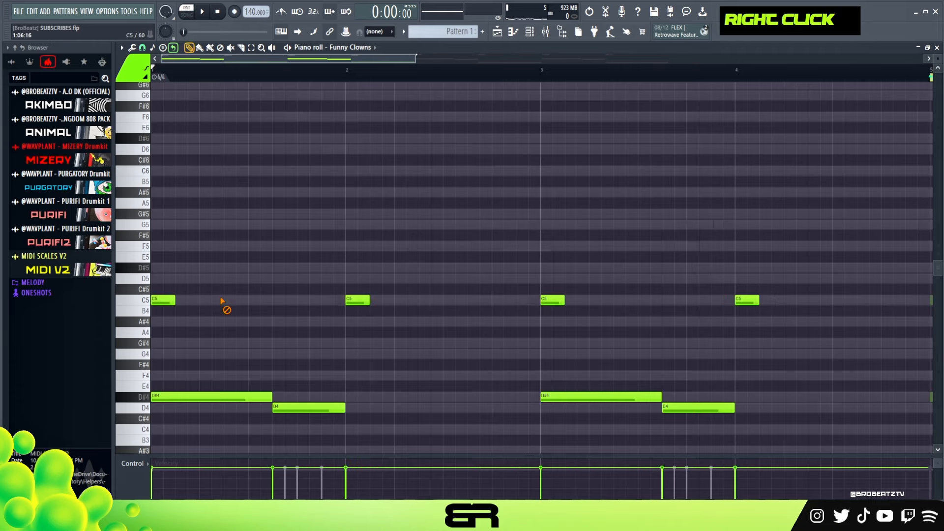
scroll(295, 302, "down", 4)
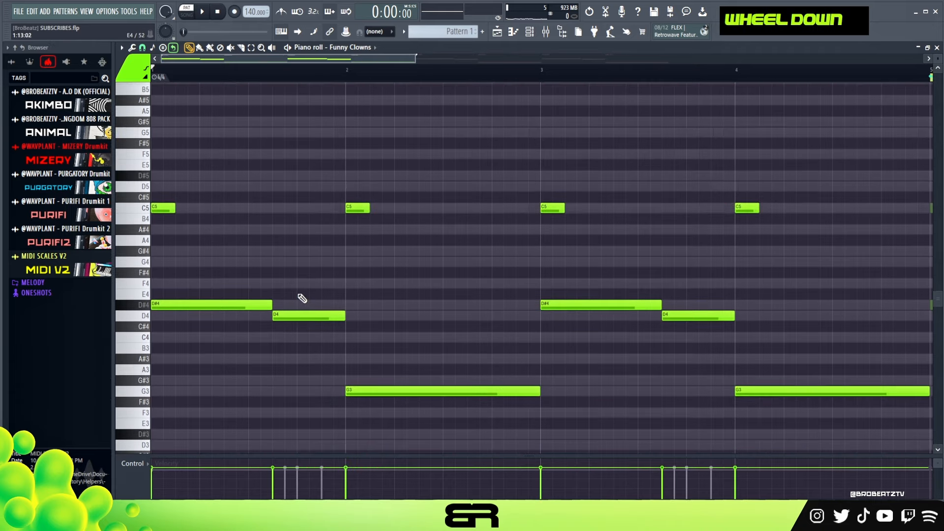
Copy the first C5 note to D#5, F5 and A#4 within bar 1 and listen to the figure
key("w")
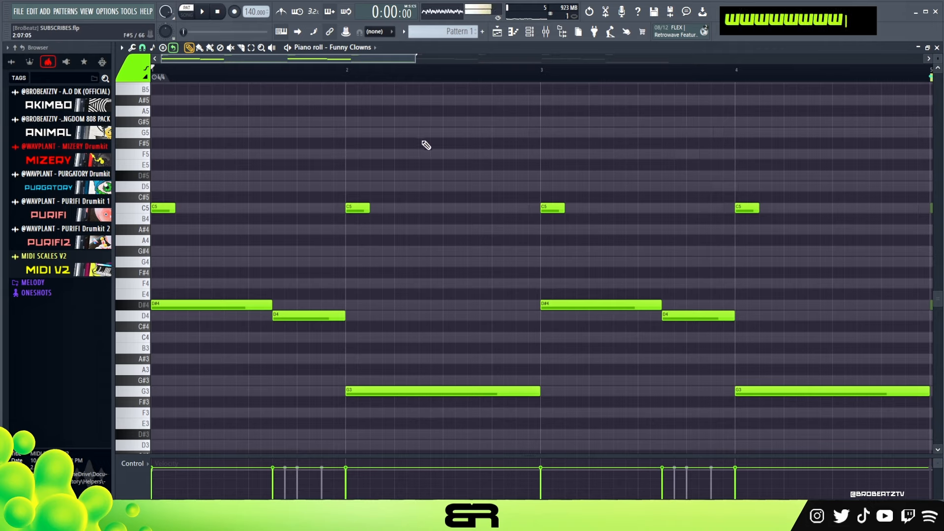
key("f")
left_click(162, 207, "ctrl")
left_click_drag(162, 208, 236, 153)
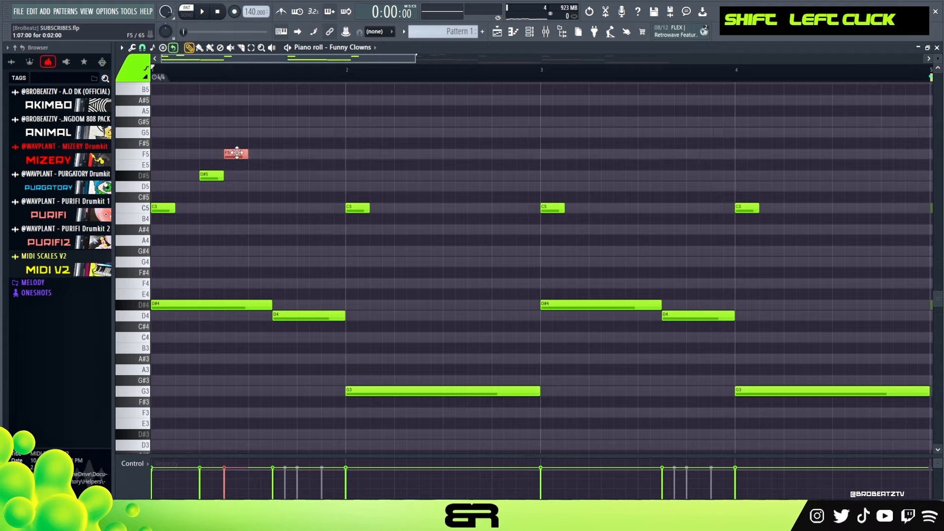
left_click(163, 207, "ctrl")
left_click_drag(162, 208, 235, 230)
key("space")
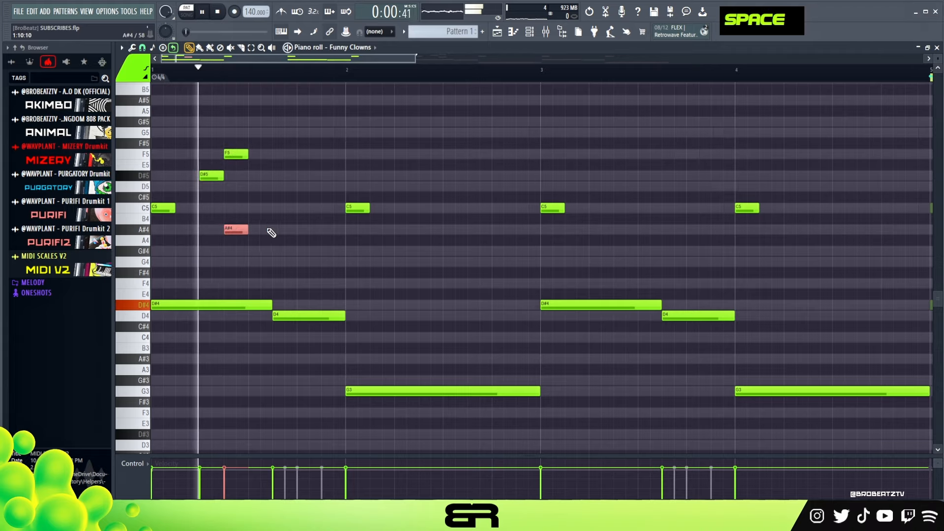
key("space")
key("space")
key("space")
Transpose all Funny Clowns notes up two octaves, playing the pattern to check the sound
key("ctrl+a")
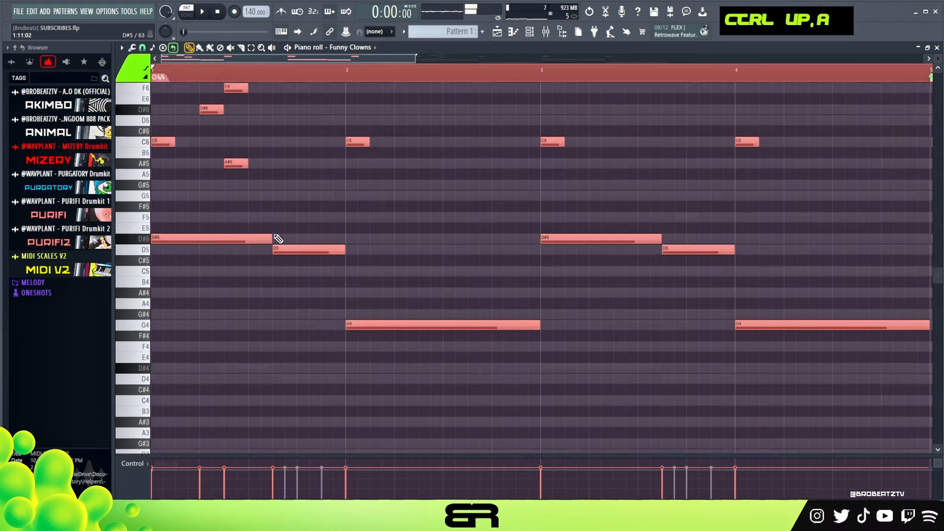
key("space")
key("ctrl+Up")
key("space")
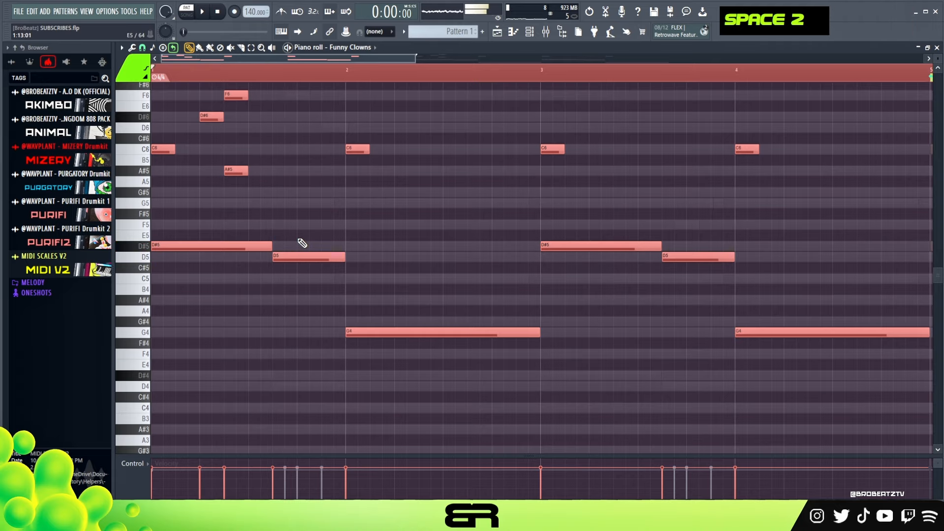
key("space")
key("ctrl+Up")
scroll(323, 244, "up", 8)
right_click(359, 244)
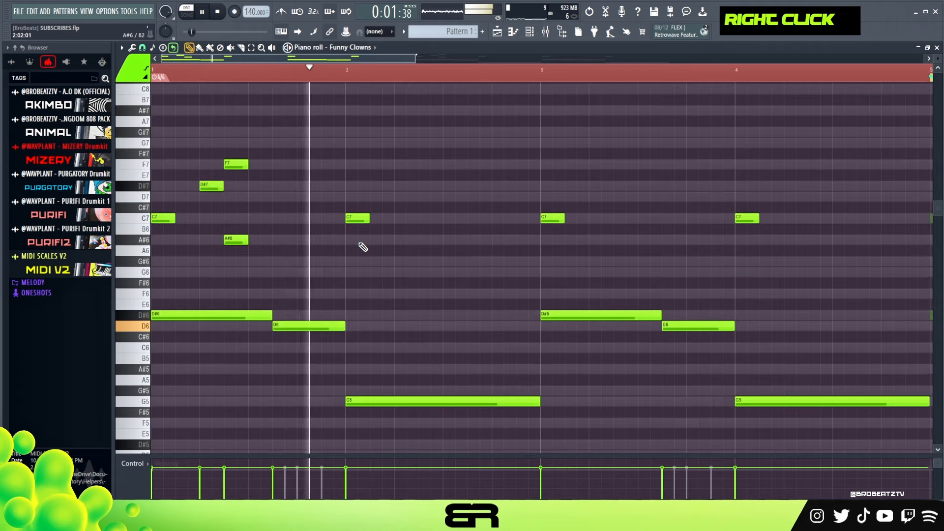
scroll(360, 242, "up", 1)
key("space")
Continue the bar 1 melody with consecutive two-step notes at C7, D7, D#7 and F7
right_click(268, 268)
left_click(250, 242)
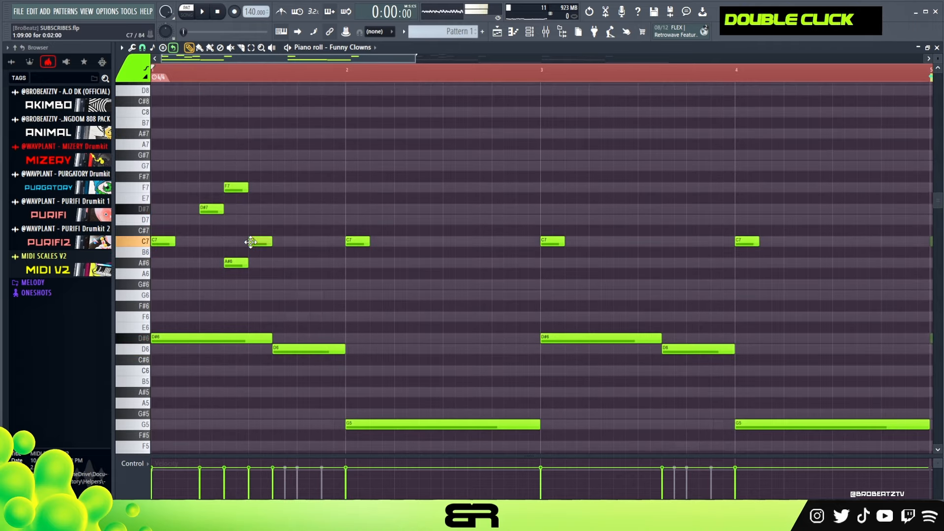
left_click(279, 220)
left_click(302, 209)
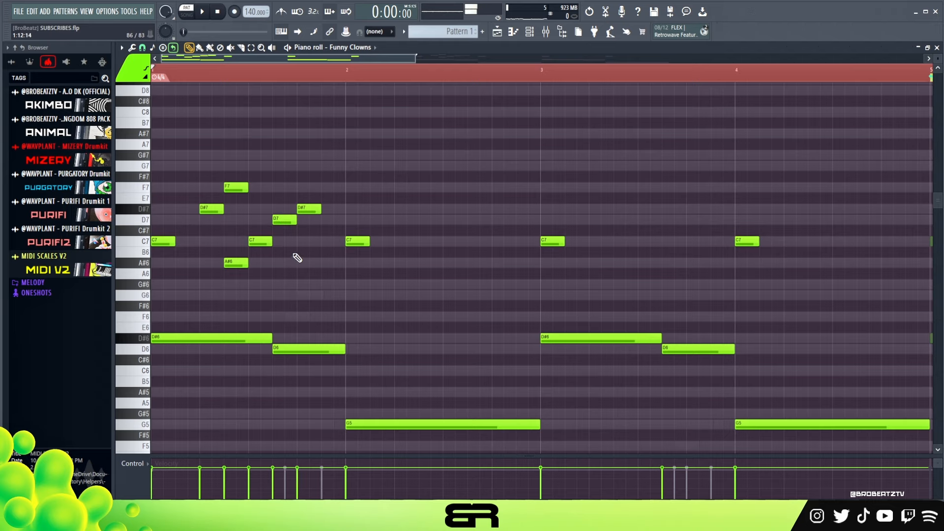
left_click(327, 189)
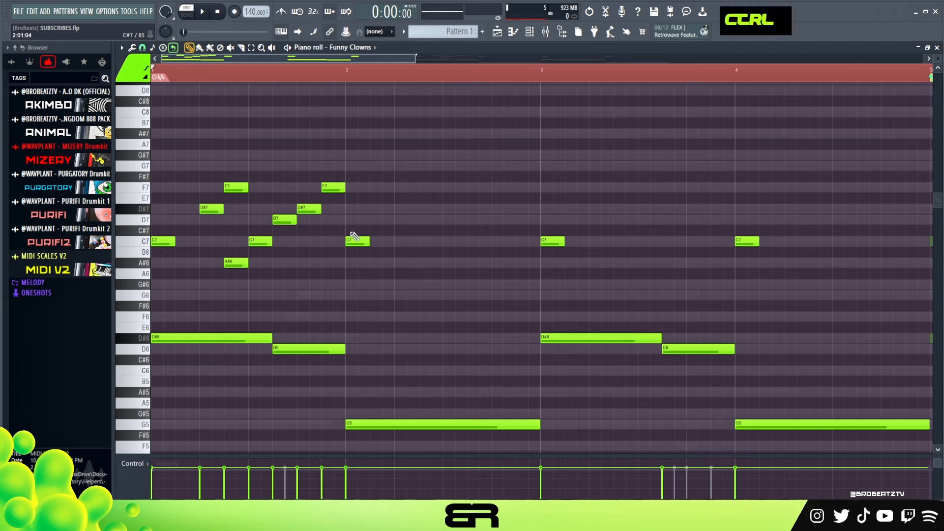
Delete the short C7 notes at the start of bars 2, 3 and 4
right_click(354, 241)
right_click(745, 241)
right_click(551, 241)
Copy bar 1's short melody notes into bar 2, start playback and delete the copied A#6 note
left_click_drag(153, 173, 382, 293)
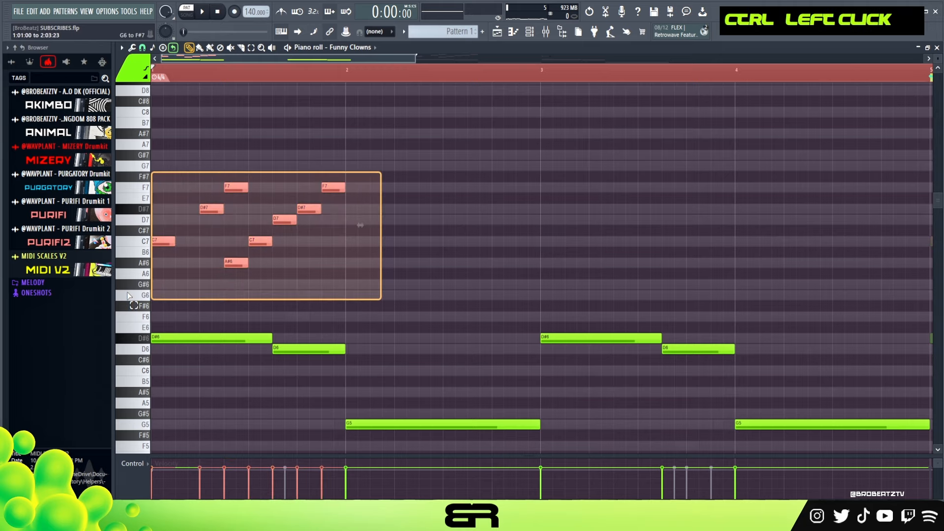
left_click_drag(157, 246, 354, 251)
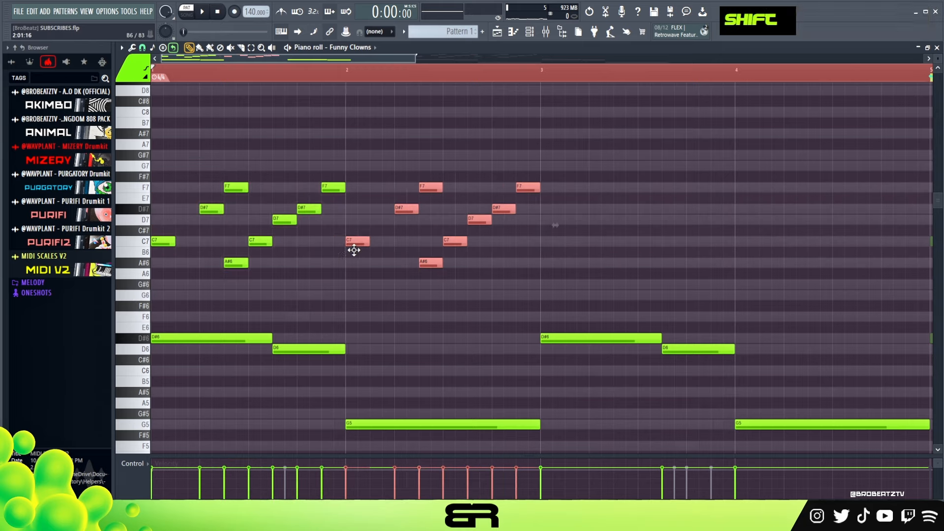
key("space")
right_click(431, 262)
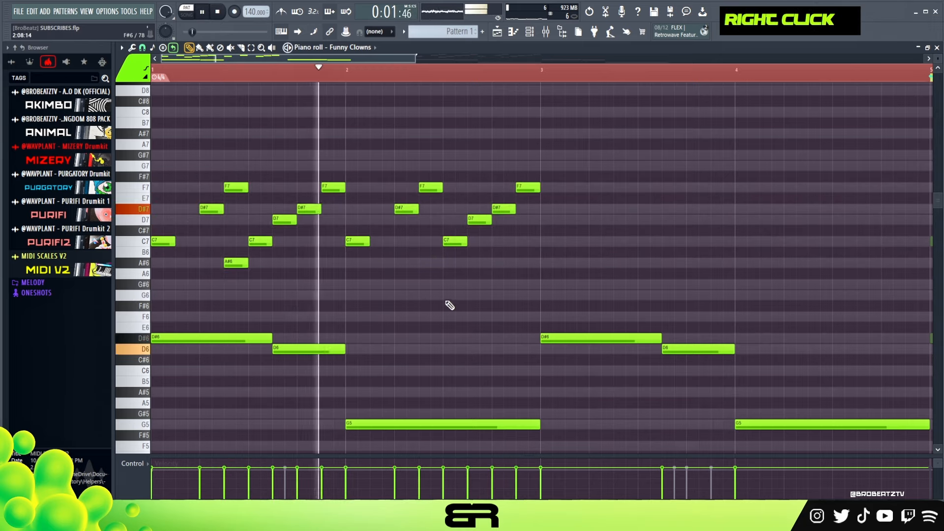
Copy the short melody notes of bars 1 and 2 into bars 3 and 4 on the Funny Clowns channel
key("space")
left_click_drag(567, 151, 111, 281)
left_click_drag(168, 241, 563, 242)
right_click(564, 217)
double_click(481, 69)
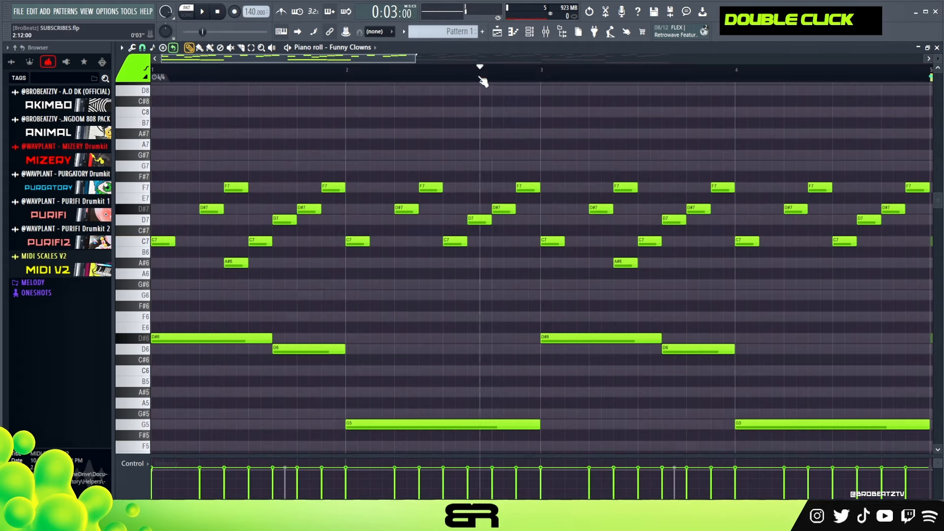
Play the pattern and examine the finished Funny Clowns, Cinematic Synth Steps and Brightness melodies
mouse_move(414, 59)
left_mouse_down()
mouse_move(514, 62)
mouse_move(428, 59)
left_mouse_up()
key("space")
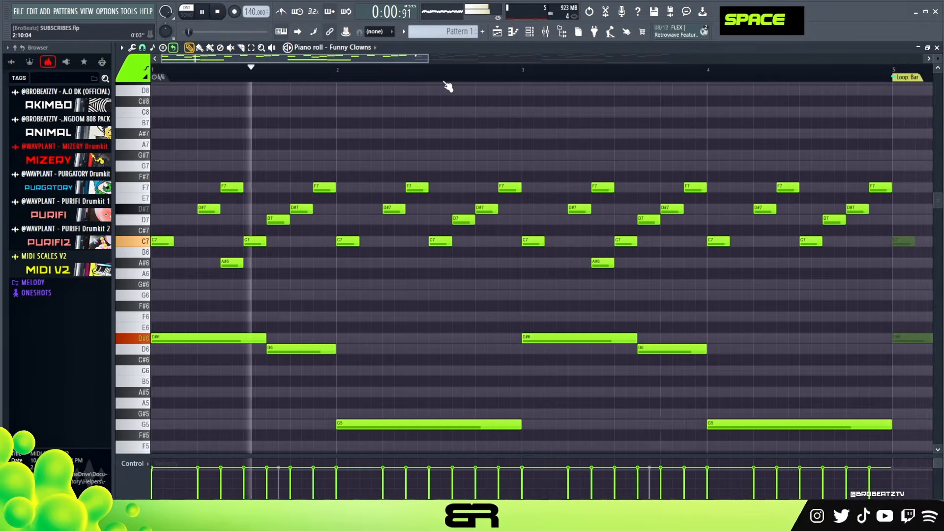
scroll(355, 50, "down", 1)
scroll(354, 49, "up", 1)
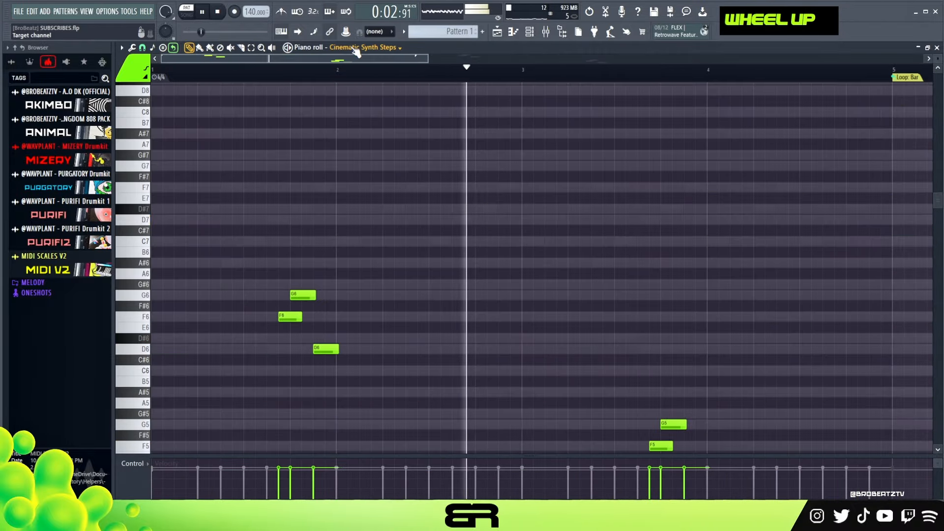
scroll(393, 107, "down", 2)
scroll(393, 108, "down", 1)
scroll(354, 50, "up", 1)
scroll(352, 140, "down", 9)
key("space")
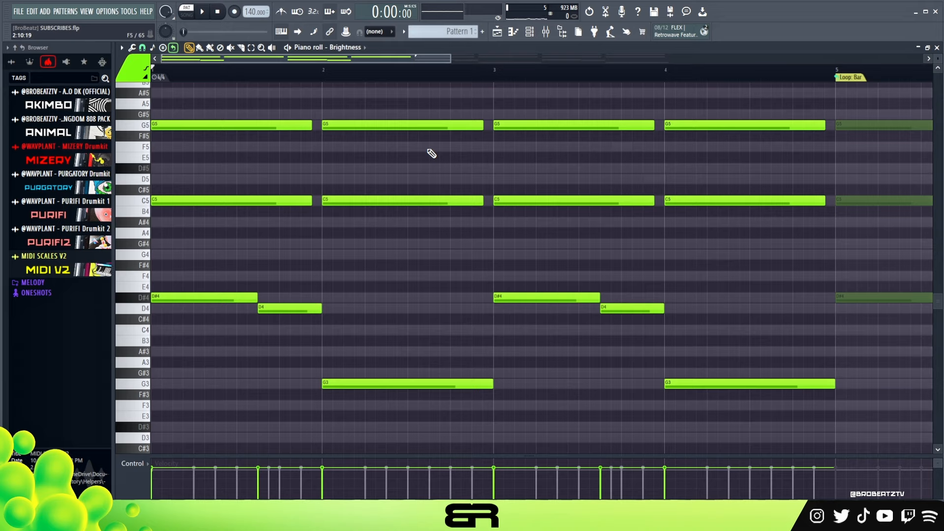
Compare how the note patterns of the three melody channels fit together across the four bars
scroll(523, 202, "up", 1)
scroll(523, 203, "down", 1)
scroll(355, 50, "down", 2)
scroll(405, 208, "up", 6)
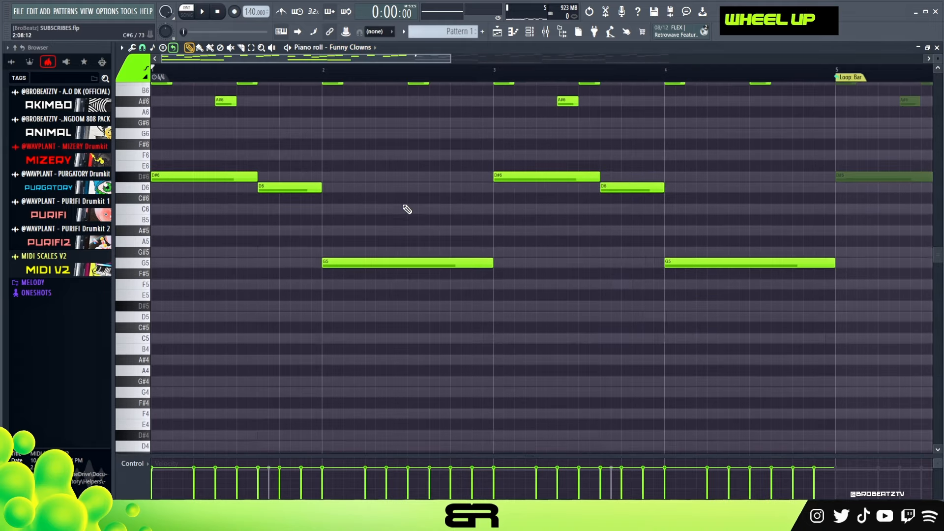
scroll(363, 51, "up", 1)
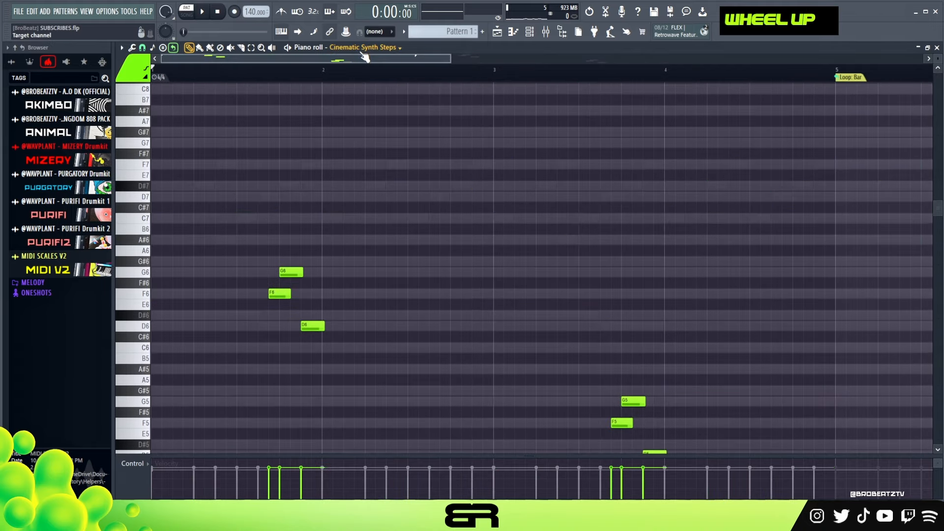
scroll(441, 268, "down", 2)
left_click_drag(262, 194, 297, 236)
scroll(375, 53, "up", 1)
scroll(406, 206, "down", 5)
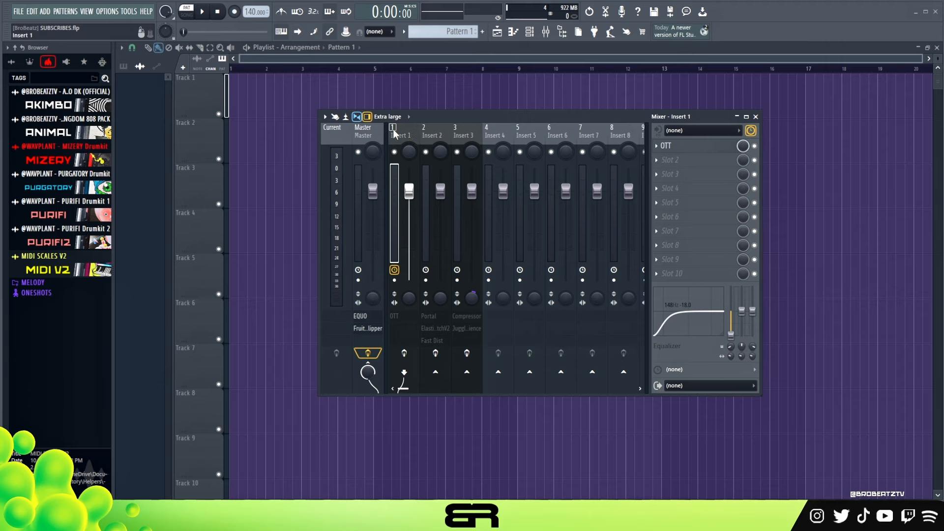
Examine OTT on mixer Insert 1, then Portal, ElastiquePitchV2 and Fruity Fast Dist on Insert 2
double_click(717, 147)
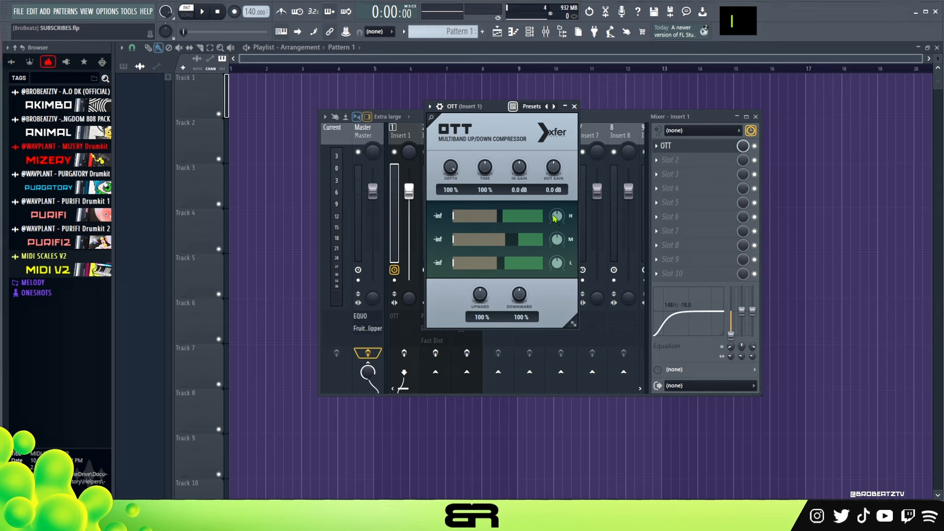
left_click(574, 106)
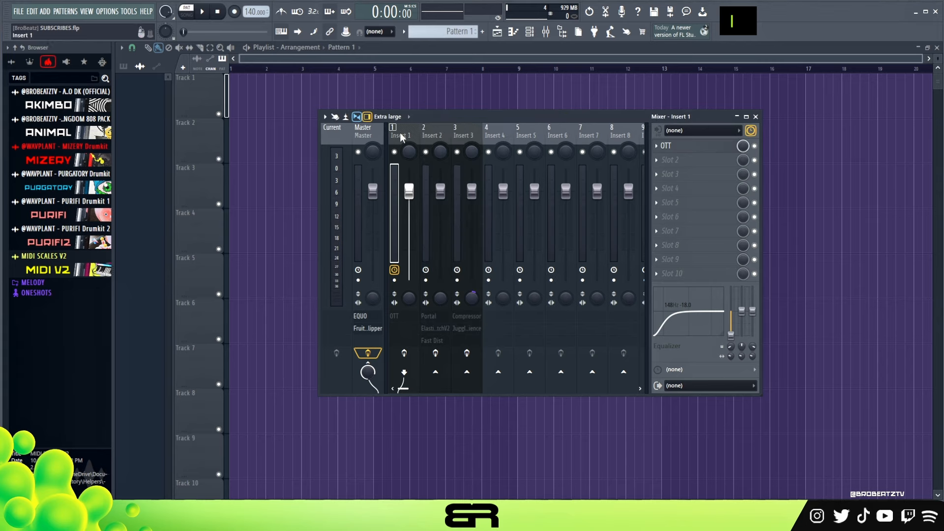
left_click(433, 137)
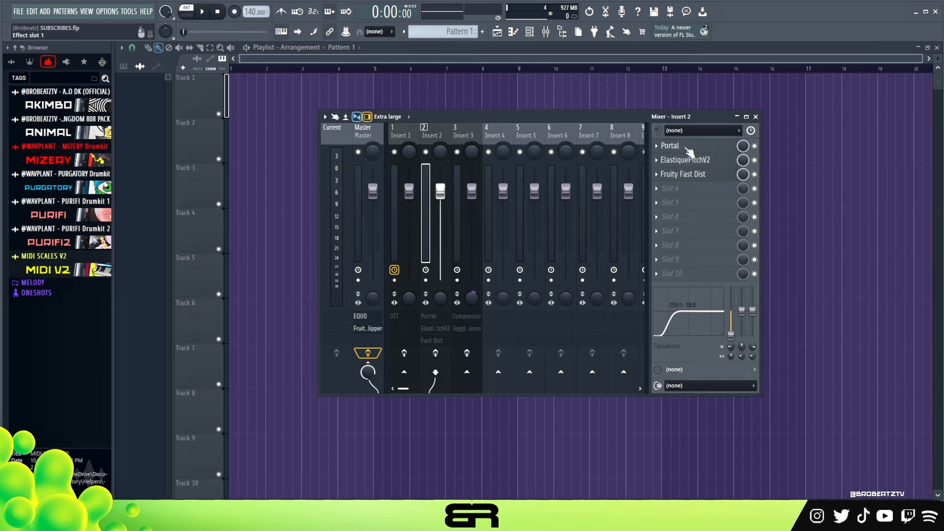
left_click(670, 146)
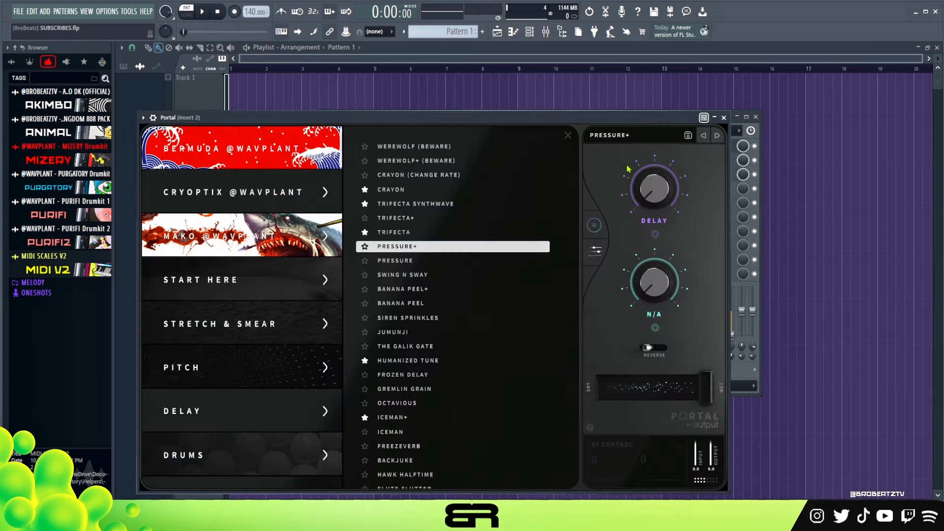
left_click(724, 118)
left_click(685, 160)
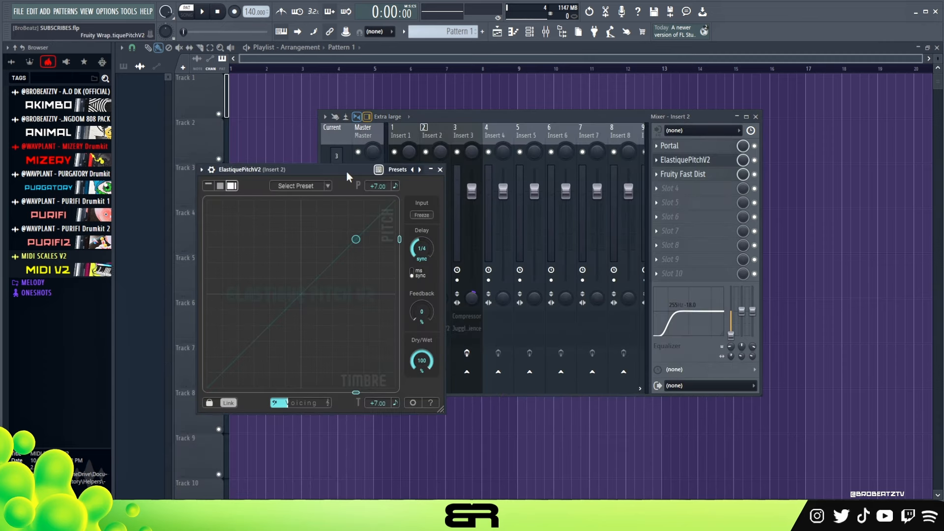
left_click(440, 169)
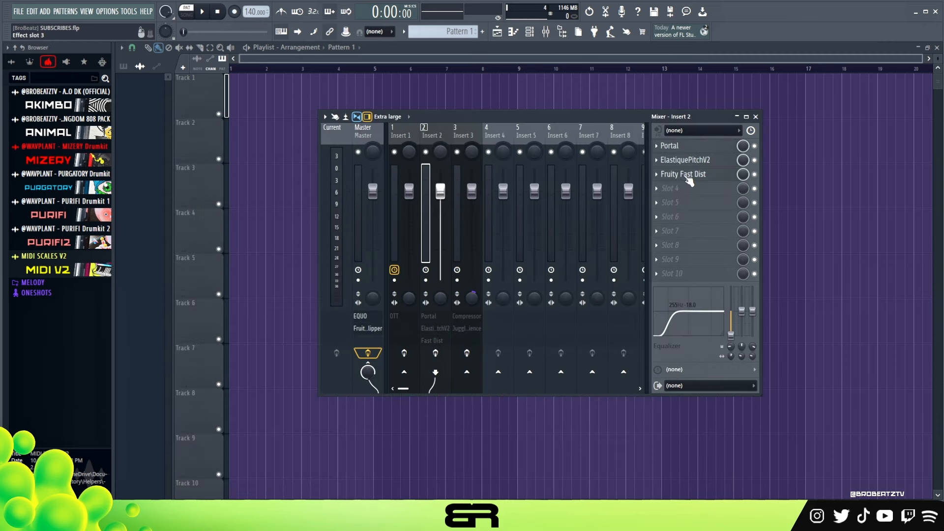
left_click(686, 175)
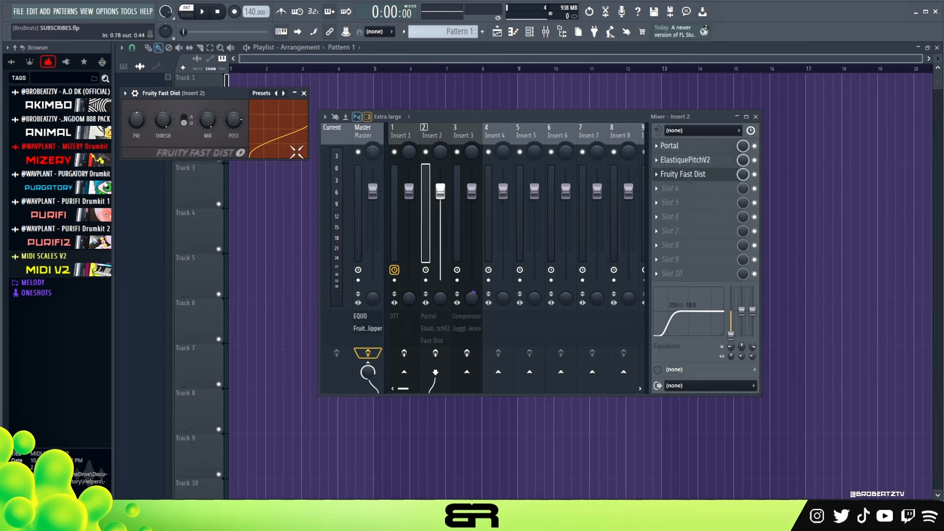
left_click_drag(221, 93, 471, 100)
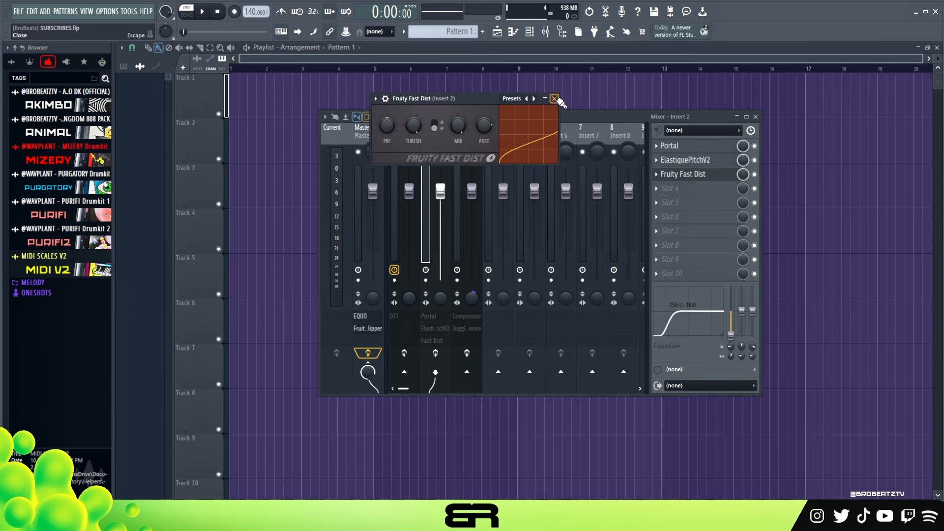
left_click(555, 99)
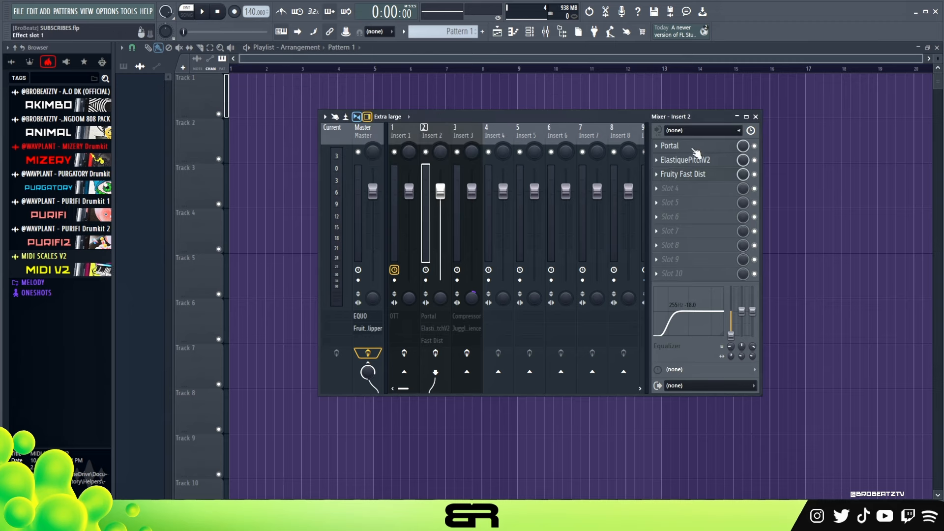
Examine the Fruity Compressor and Juggling Science time preset settings on mixer Insert 3
left_click(455, 140)
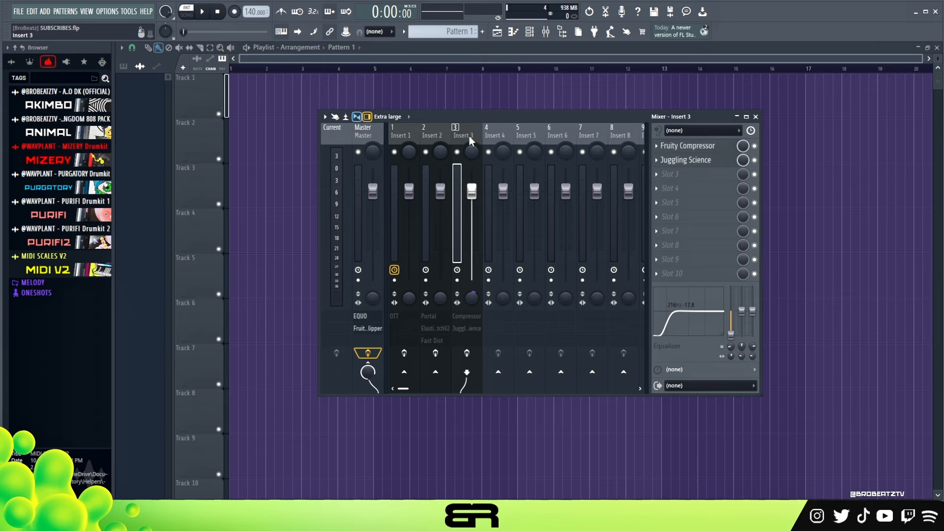
left_click(685, 146)
left_click_drag(233, 99, 505, 132)
left_click(635, 126)
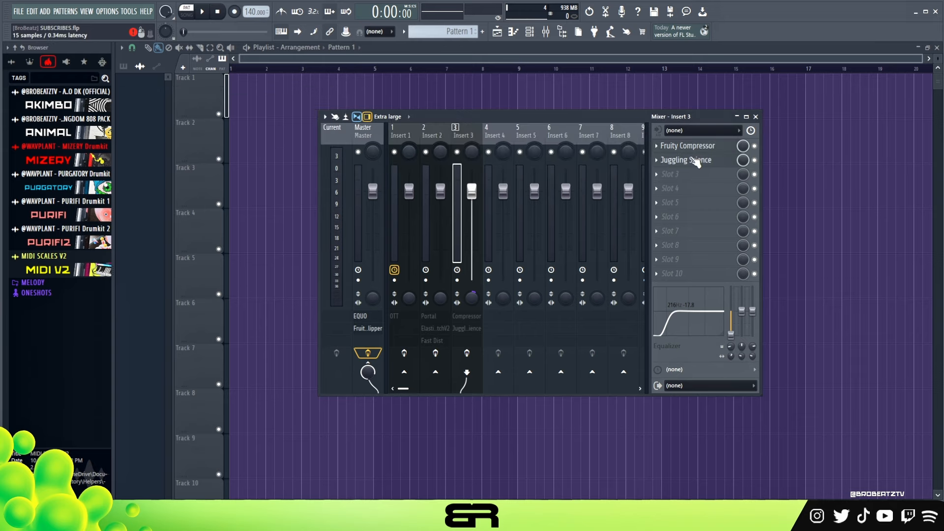
left_click(686, 160)
left_click_drag(425, 107, 593, 104)
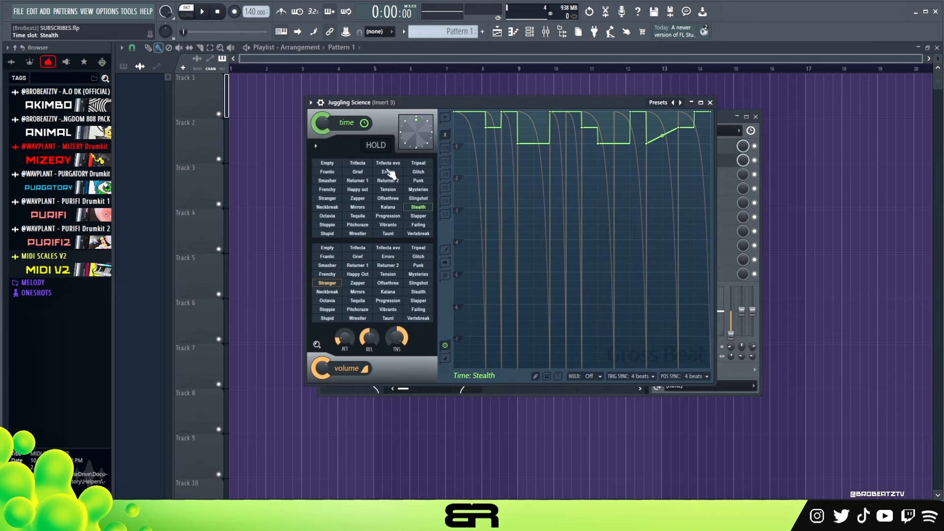
left_click(711, 102)
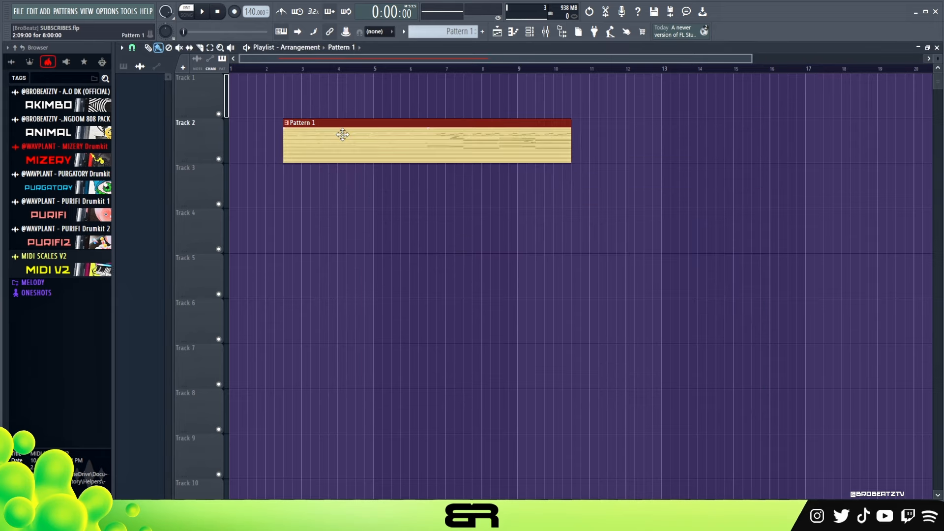
Place Pattern 1 at bar 1 of playlist Track 1 and select its eight bars as the playback range
left_click_drag(343, 135, 263, 81)
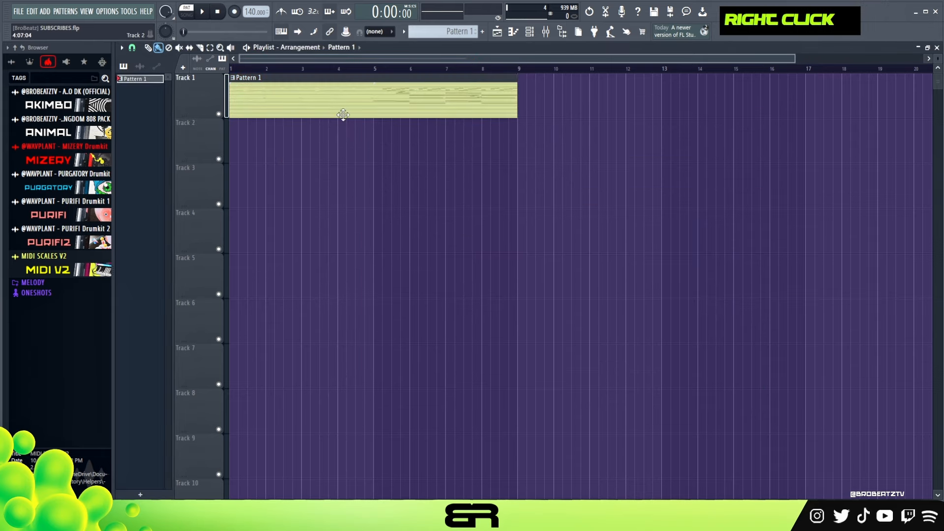
left_click_drag(518, 74, 230, 80)
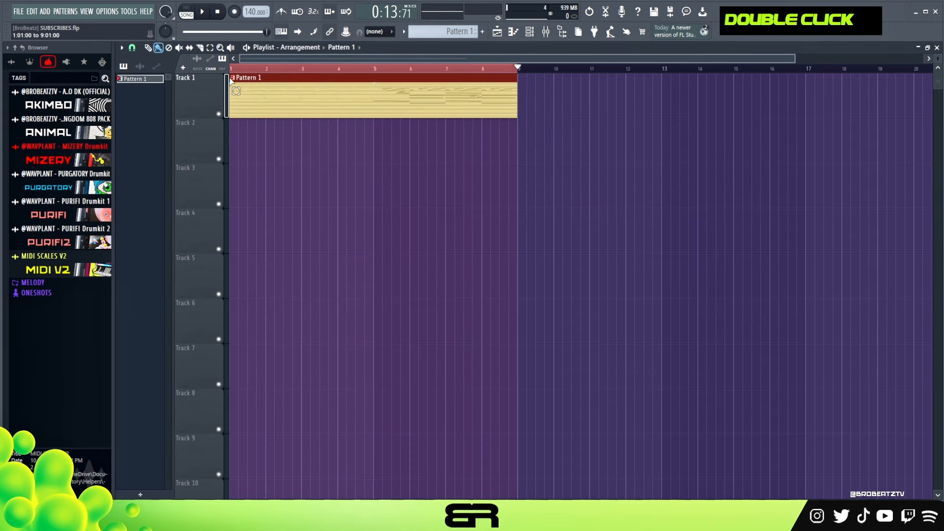
Route the Brightness, Cinematic Synth Steps and Funny Clowns channels together to mixer Insert 1
left_click(514, 33)
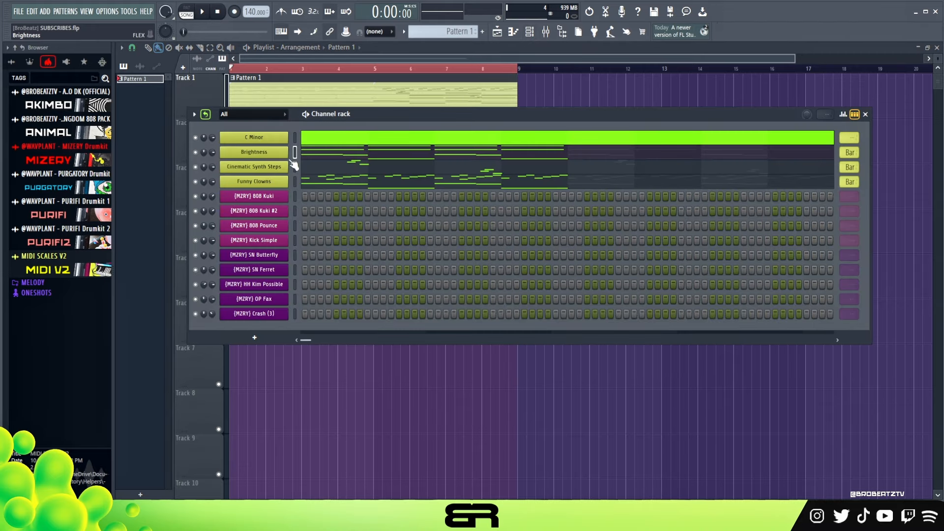
left_click(553, 35)
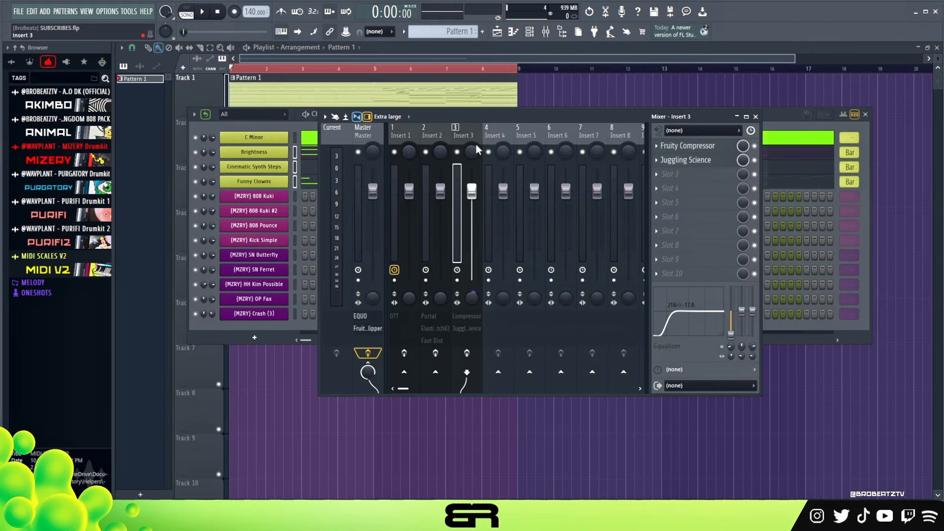
left_click(866, 115)
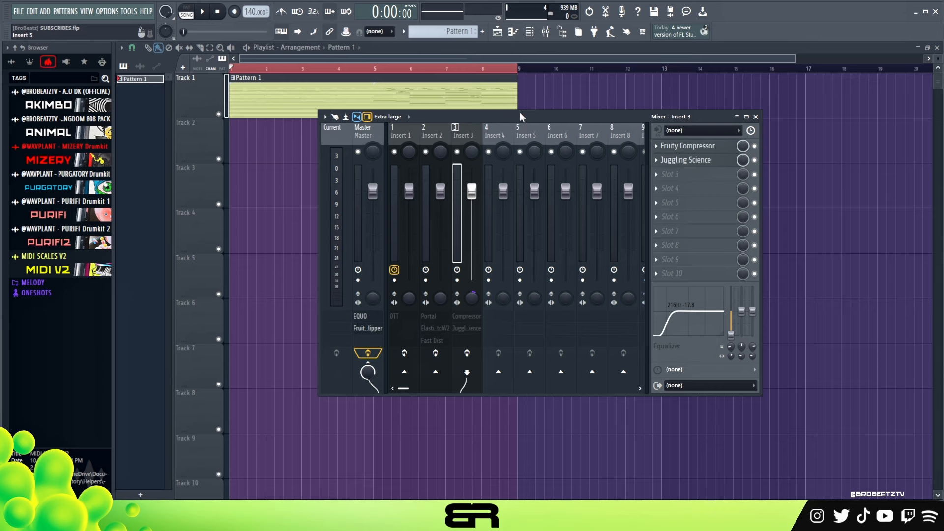
left_click_drag(522, 117, 523, 118)
left_click(407, 136)
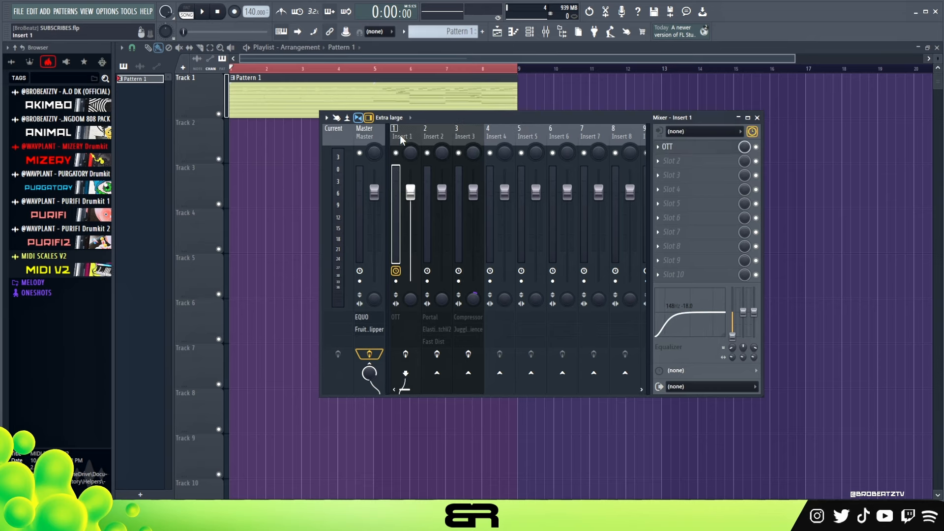
right_click(400, 133)
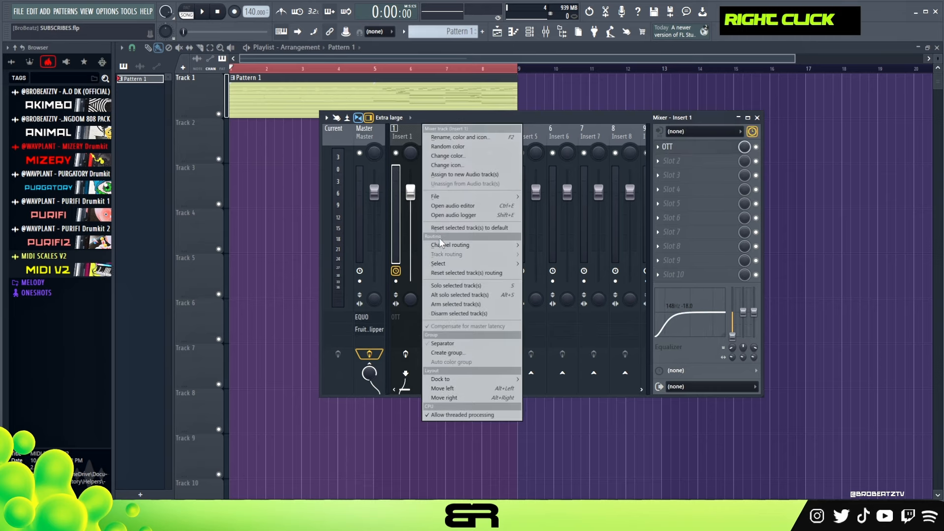
mouse_move(462, 246)
left_click(550, 245)
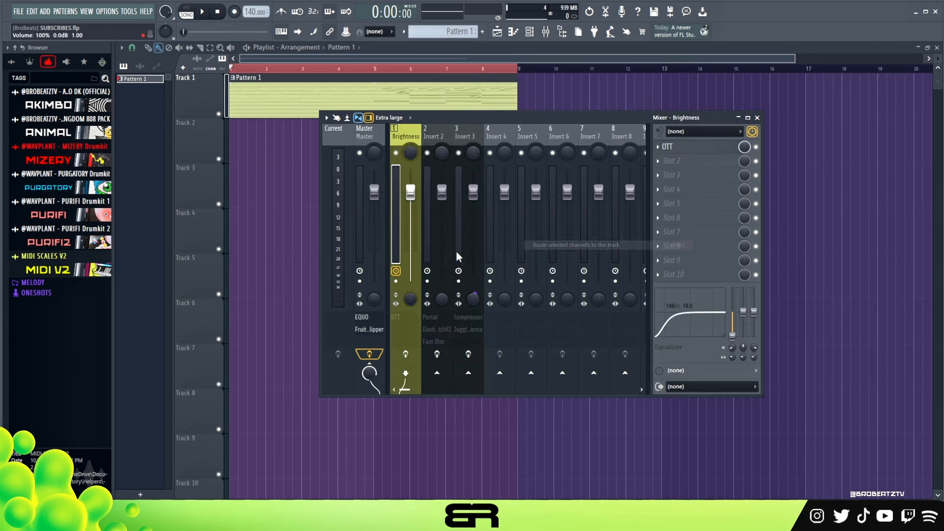
Clear the custom name of the first mixer insert so it uses its default name
right_click(406, 134)
left_click(451, 137)
key("Delete")
key("Return")
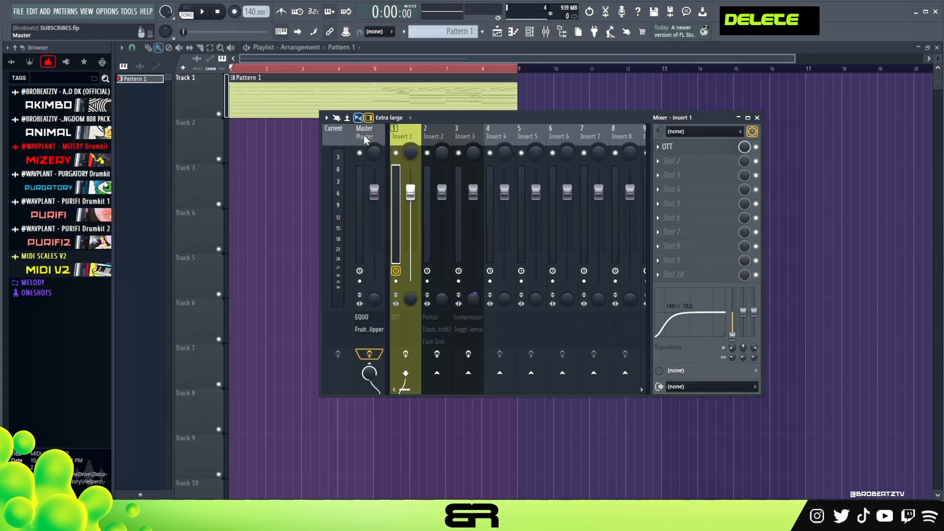
Enable the effects on Insert 1 and arm the track for audio recording
left_click_drag(474, 117, 522, 116)
left_click(453, 353)
left_click(445, 284)
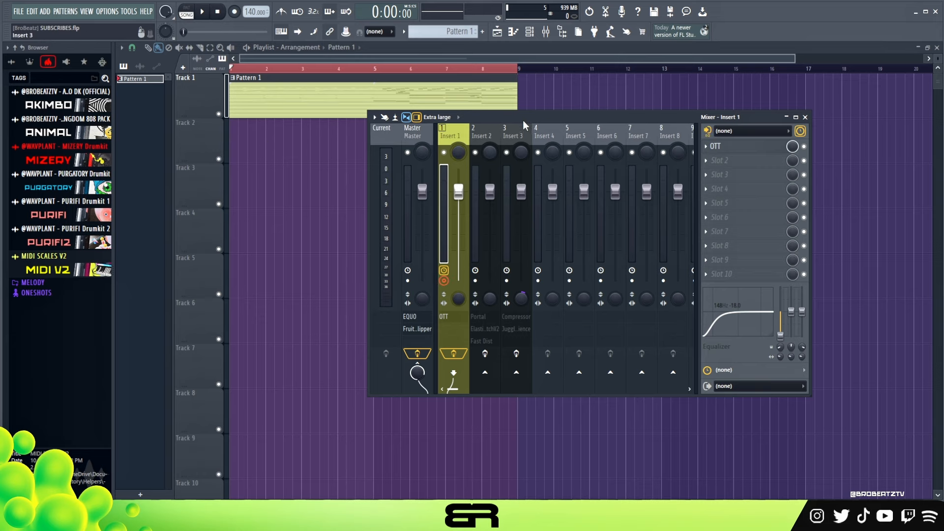
Record the eight-bar melody through Insert 1 as an audio clip in the playlist
left_click_drag(524, 118, 465, 164)
left_click(234, 11)
left_click(202, 12)
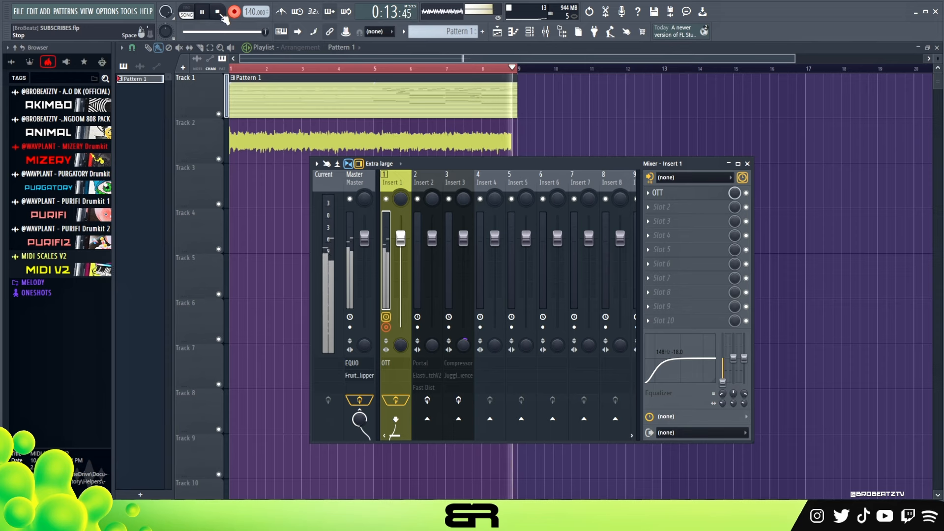
double_click(220, 12)
Rename the recorded Insert 1 audio clip on Track 2 as OTT Render
left_click(254, 130)
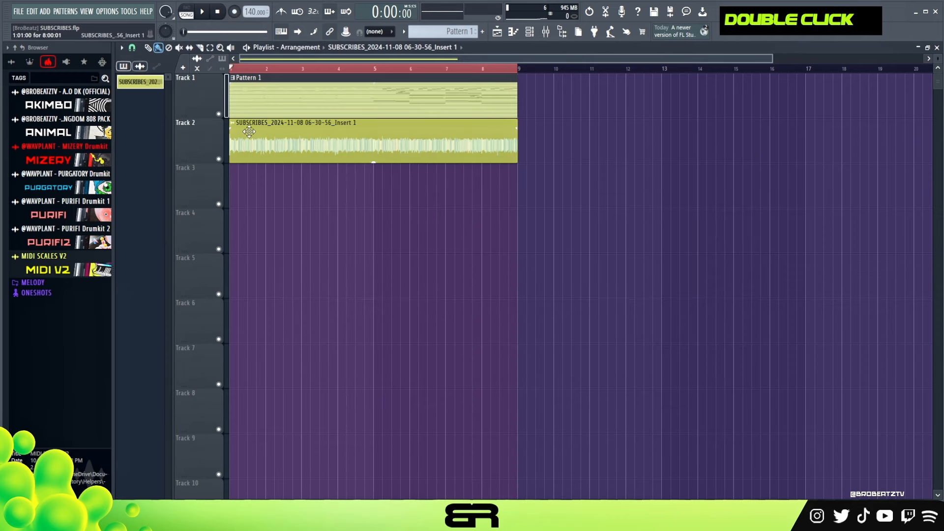
right_click(146, 83)
left_click(187, 123)
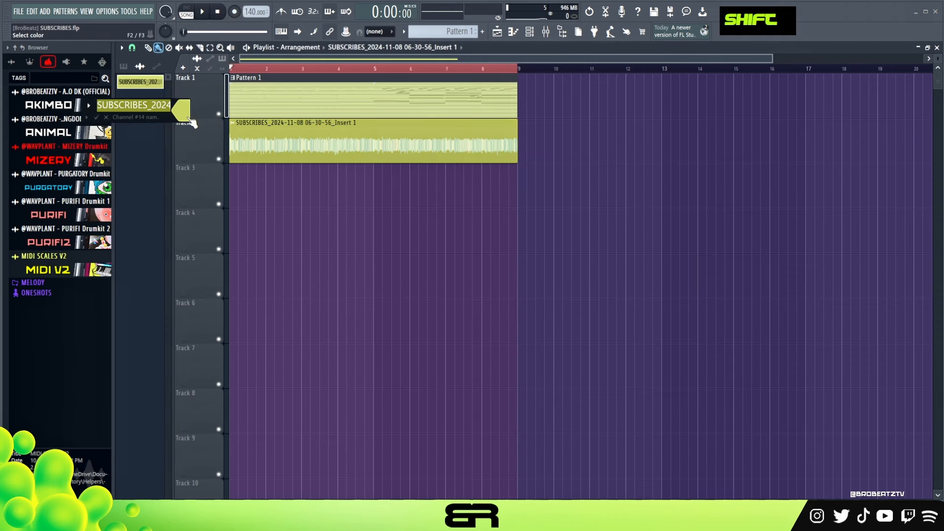
type("OTT Render")
key("Return")
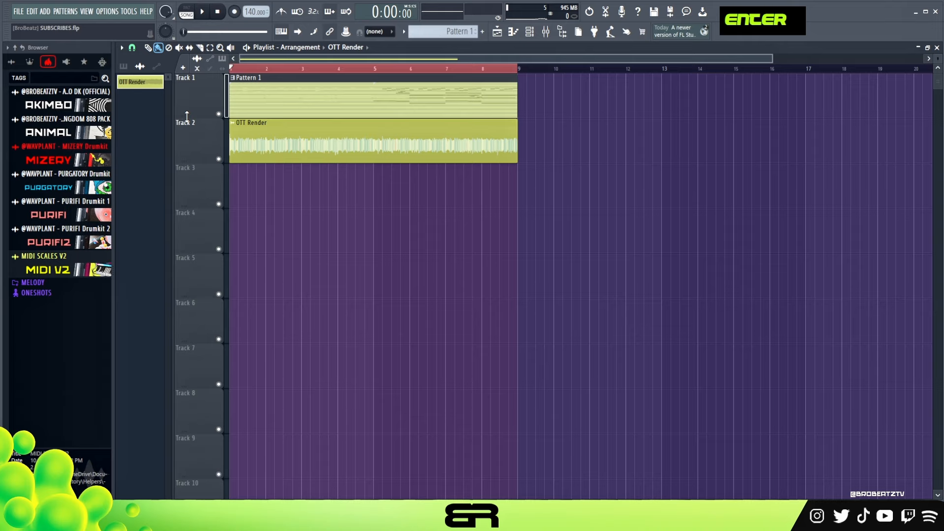
Rename the OTT Render audio clip as OTT Render_1
right_click(134, 81)
left_click(165, 115)
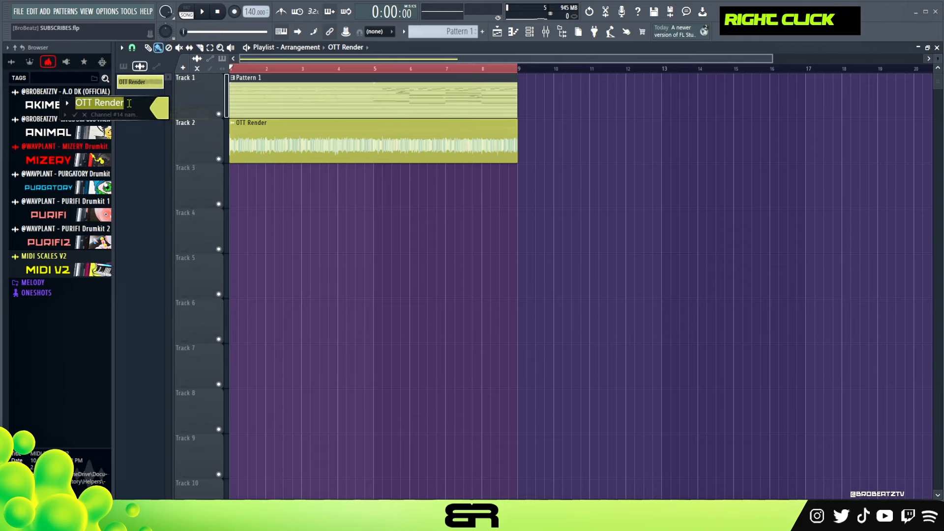
type("_1")
key("Return")
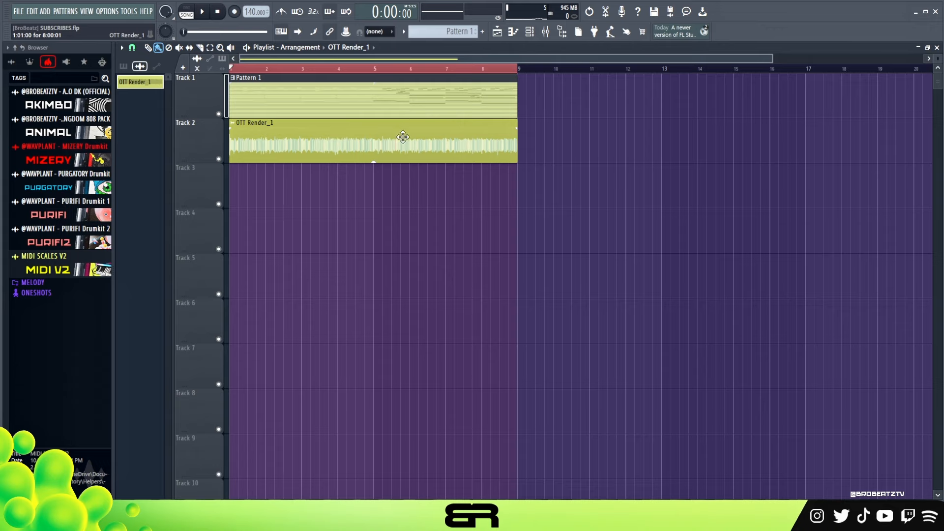
Mute Track 1 with the Pattern 1 clip and route the OTT Render_1 audio clip to mixer Insert 2
left_click(546, 35)
left_click(432, 189)
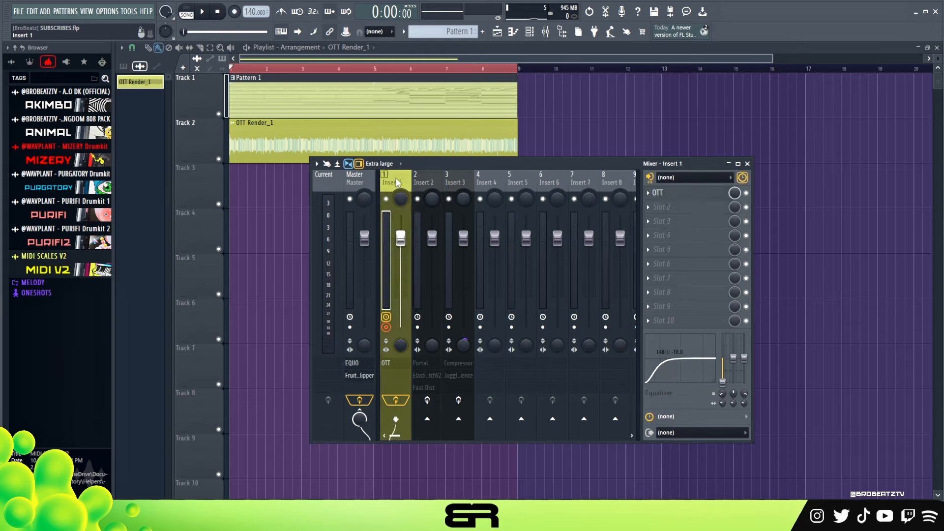
key("Left")
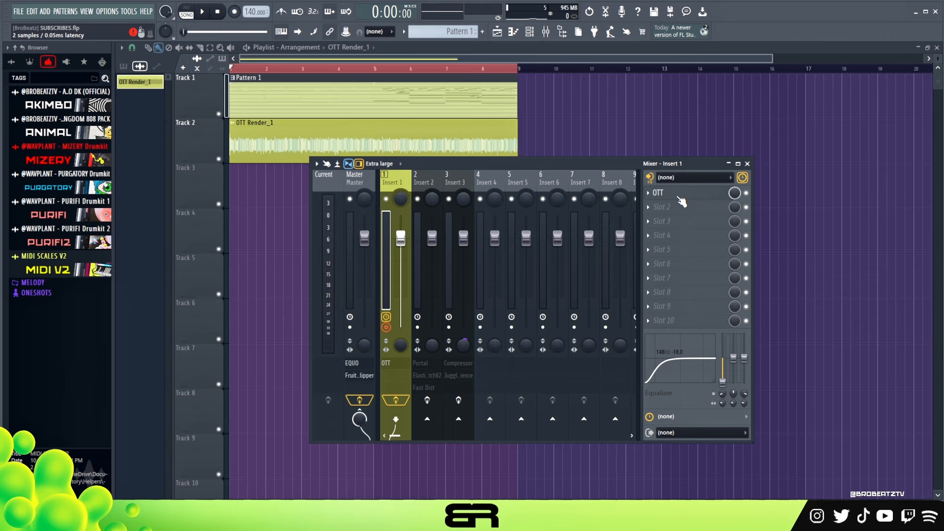
left_click_drag(556, 164, 622, 171)
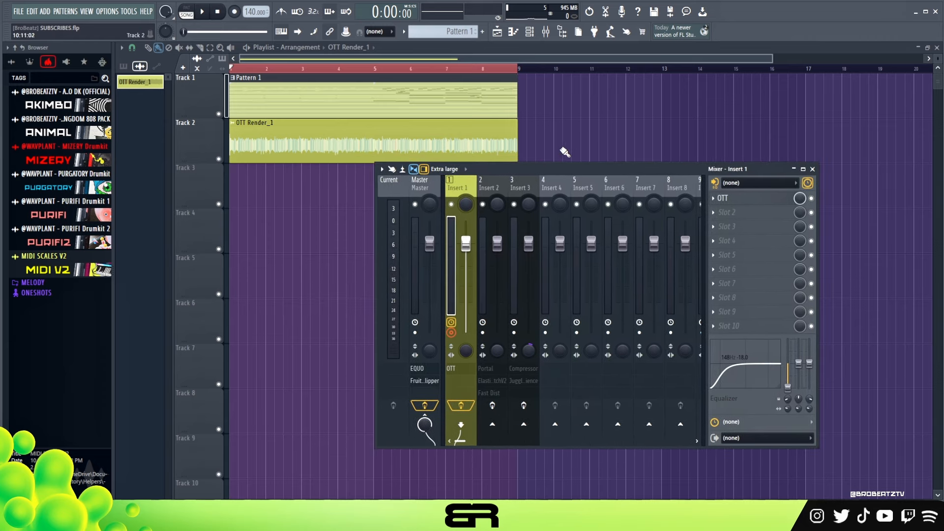
key("F9")
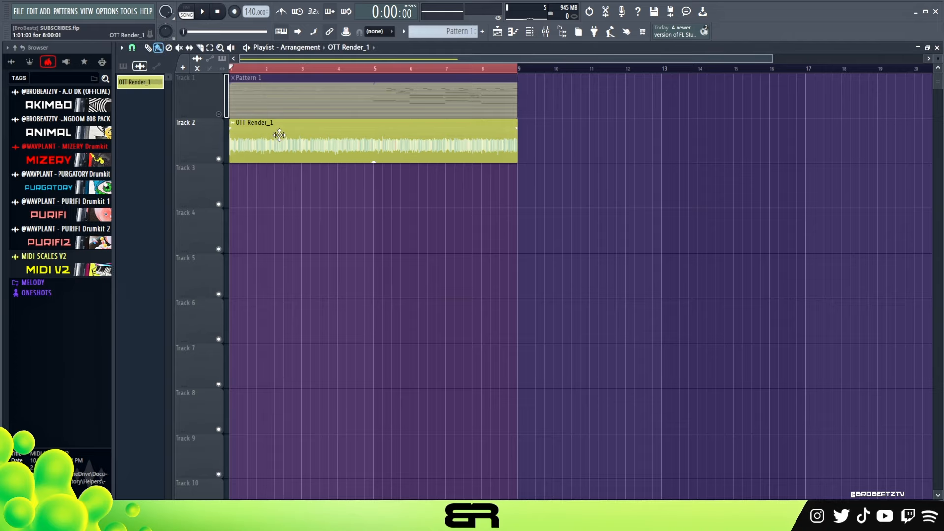
double_click(268, 136)
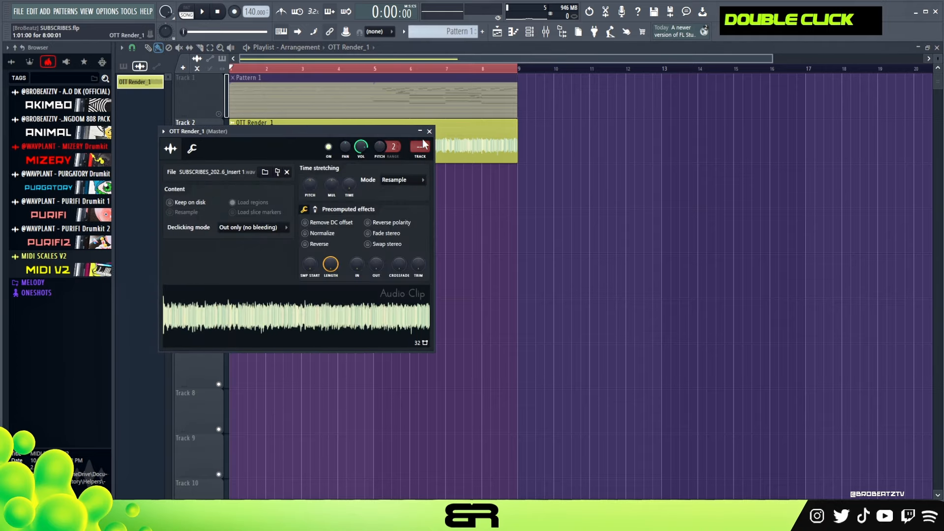
scroll(423, 143, "up", 2)
left_click(546, 32)
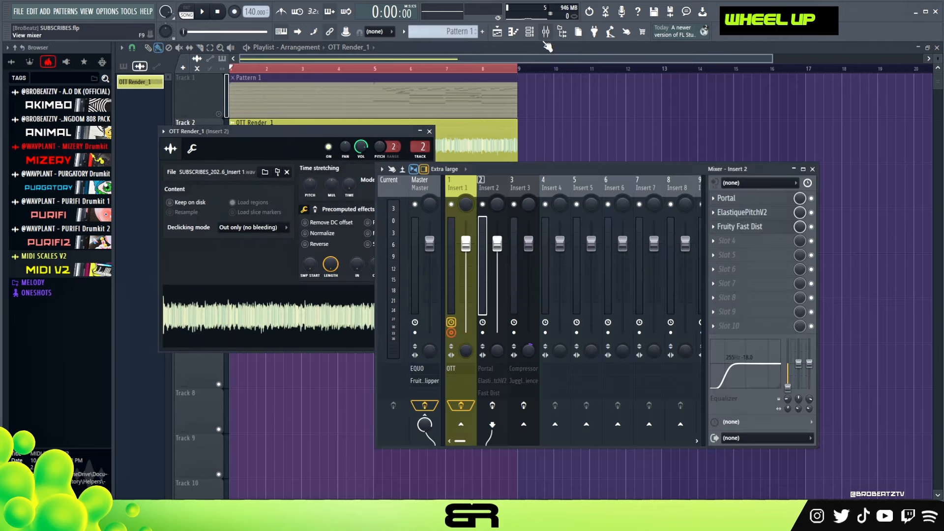
Reset mixer Insert 1's yellow color to the default track color
left_click(464, 185)
right_click(468, 185)
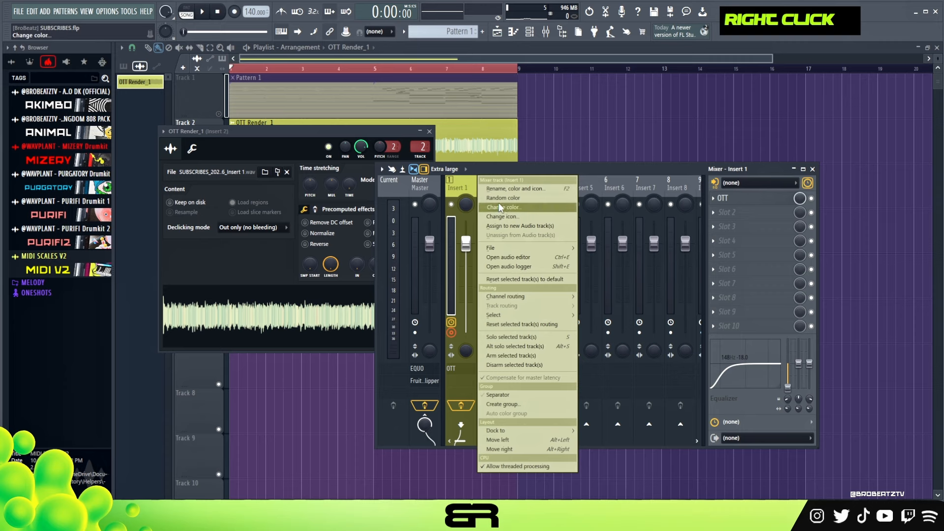
left_click(523, 321)
left_click(518, 335)
left_click(631, 416)
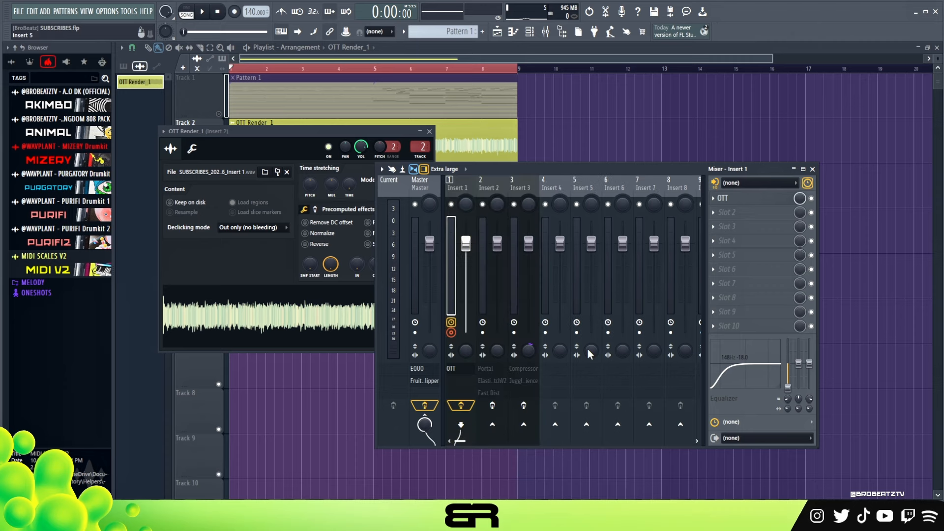
Disarm Insert 1 and switch the active effects from Insert 1 to Insert 2
left_click(491, 187)
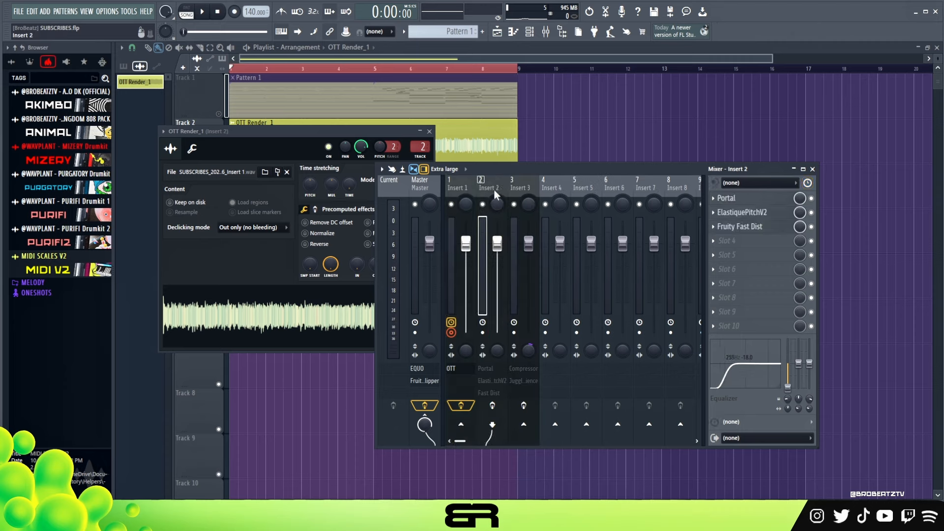
left_click(451, 333)
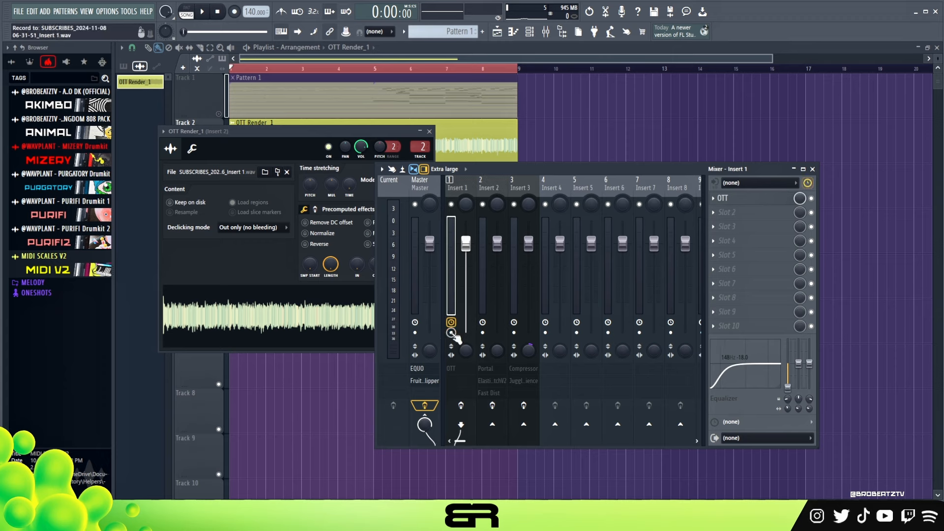
left_click(503, 406)
Clear the playlist's time selection and play OTT Render_1 through the Insert 2 effects
double_click(259, 60)
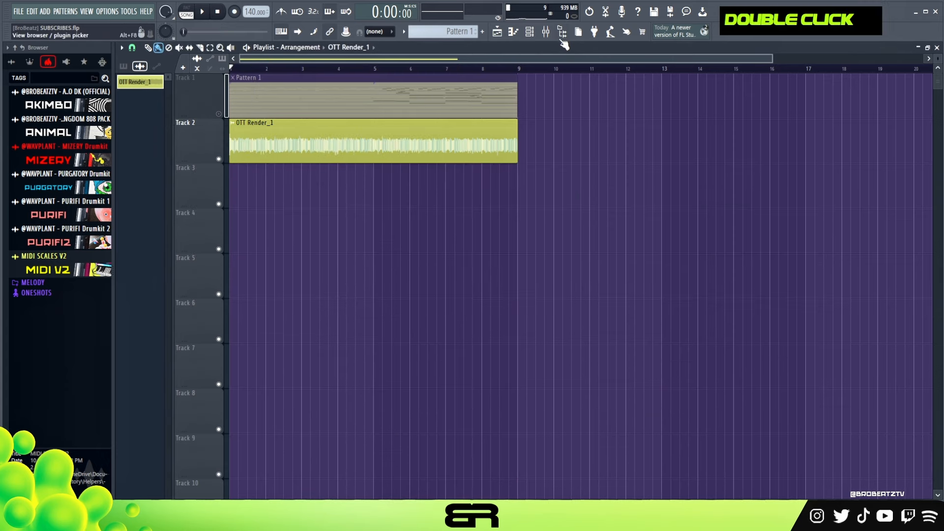
left_click(546, 32)
key("space")
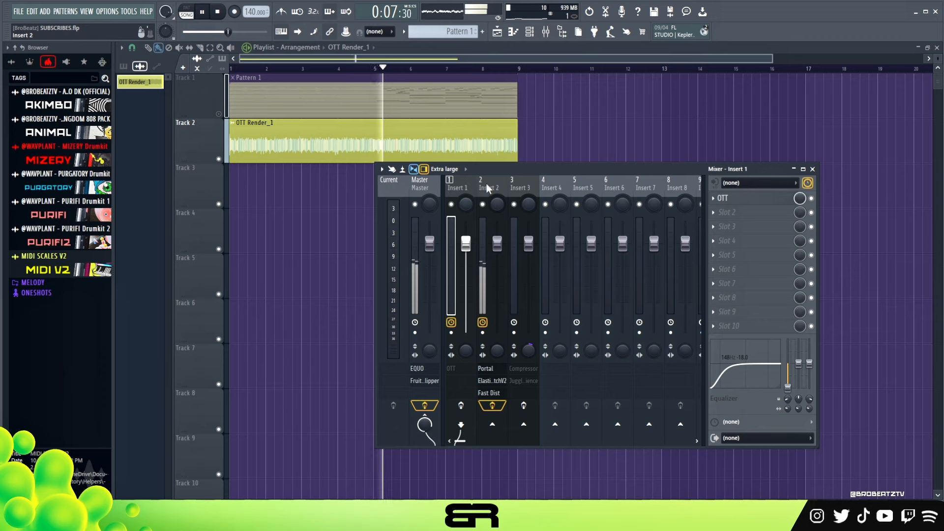
key("space")
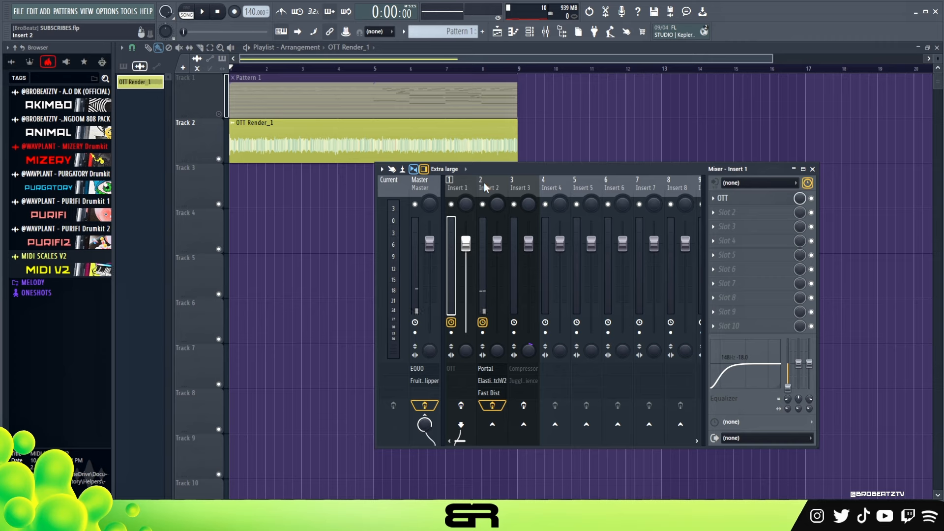
Inspect Portal on Insert 2, bypass ElastiquePitchV2 and Fruity Fast Dist, and play the clip through Portal alone
left_click(485, 186)
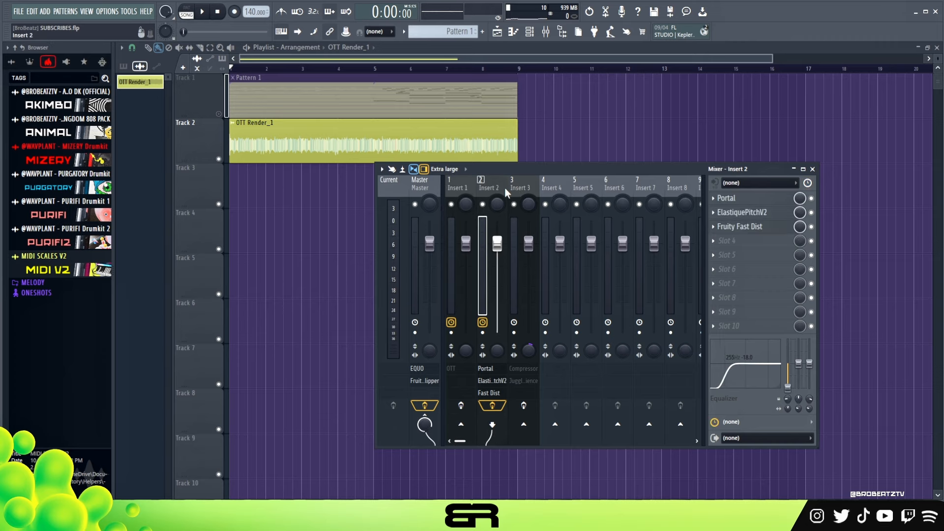
left_click_drag(560, 173, 598, 172)
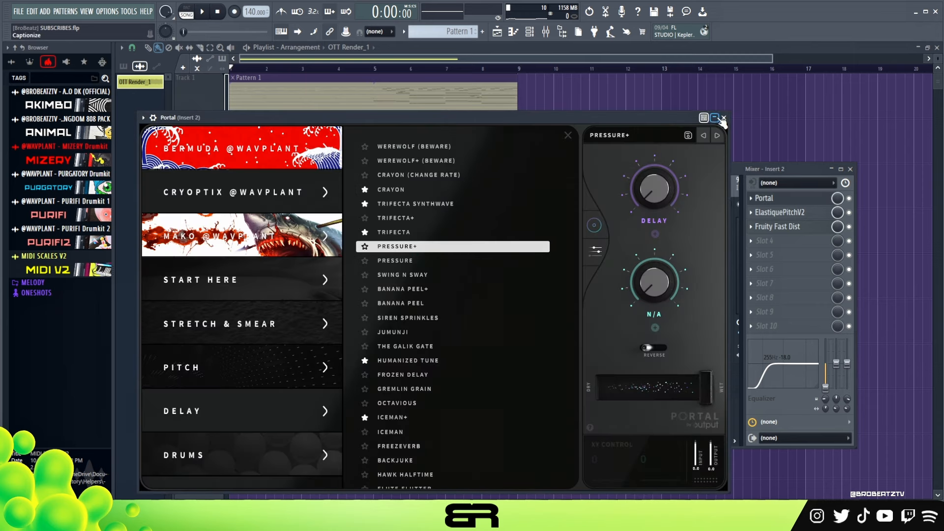
left_click(720, 119)
left_click(849, 213)
left_click(849, 227)
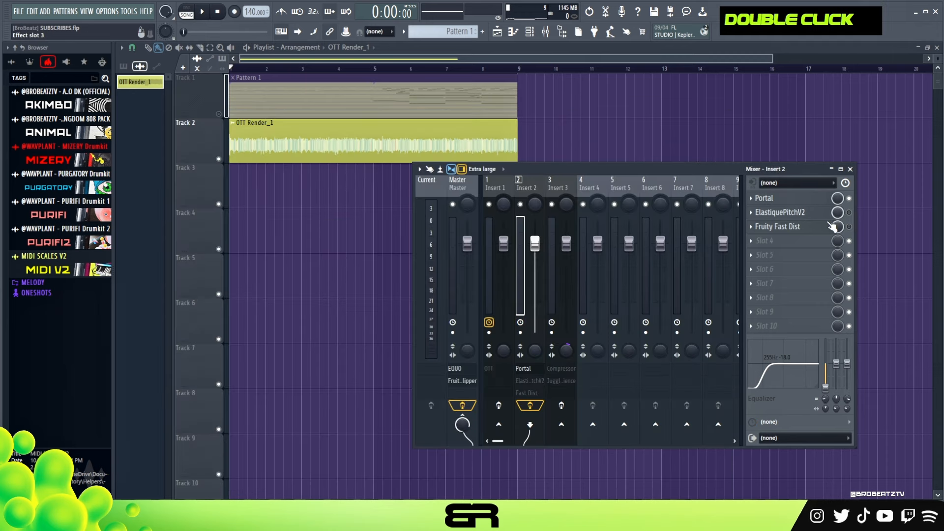
key("space")
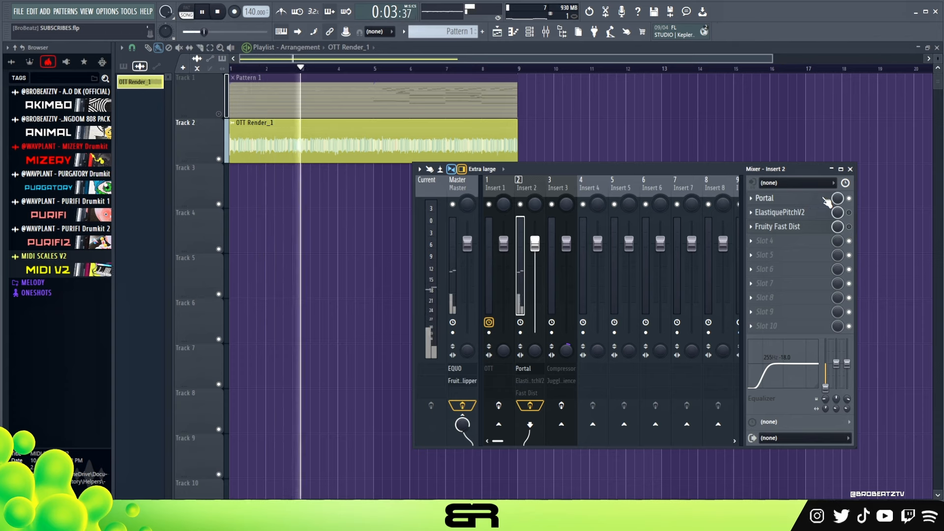
key("space")
Re-enable ElastiquePitchV2 on Insert 2 and audition the clip with its pitch settings open
left_click(849, 213)
key("space")
key("space")
left_click(786, 213)
key("space")
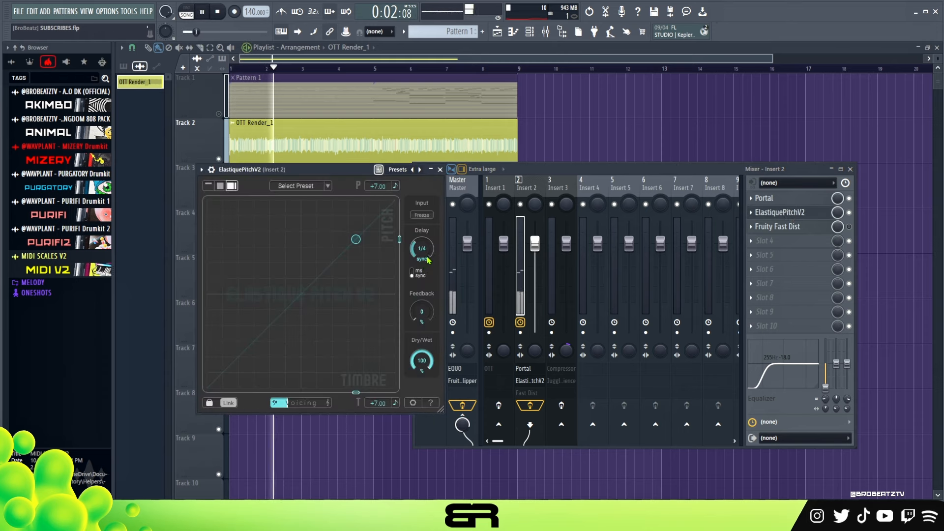
key("space")
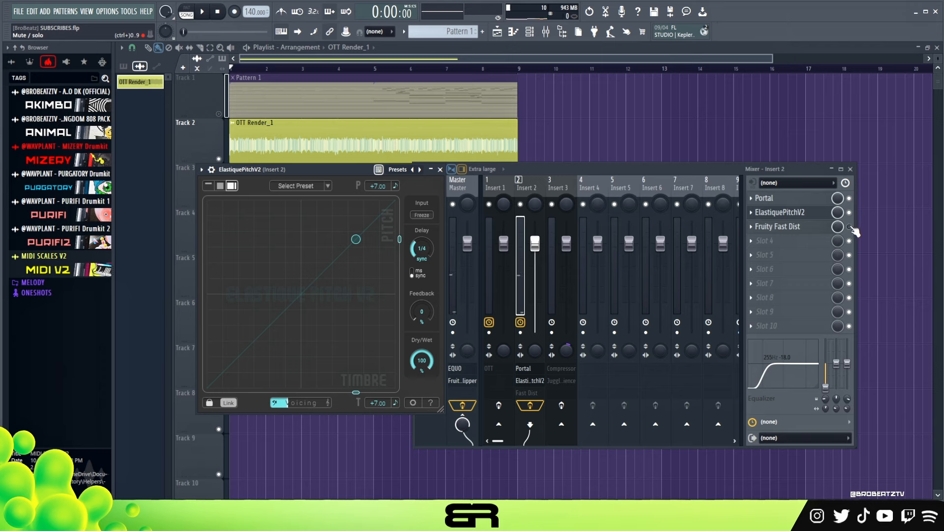
Re-enable Fruity Fast Dist on Insert 2, set its mix level to about 88% during playback, and close the open effect windows
key("space")
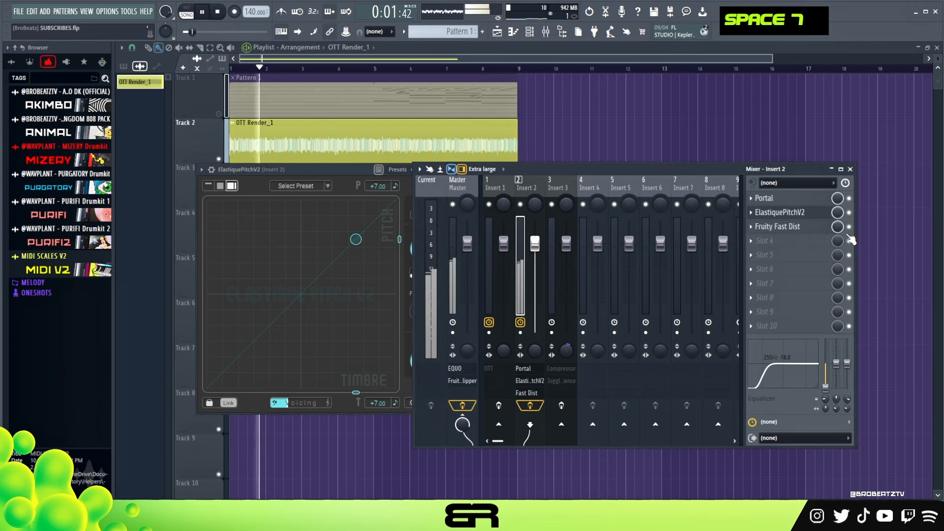
left_click(782, 226)
key("space")
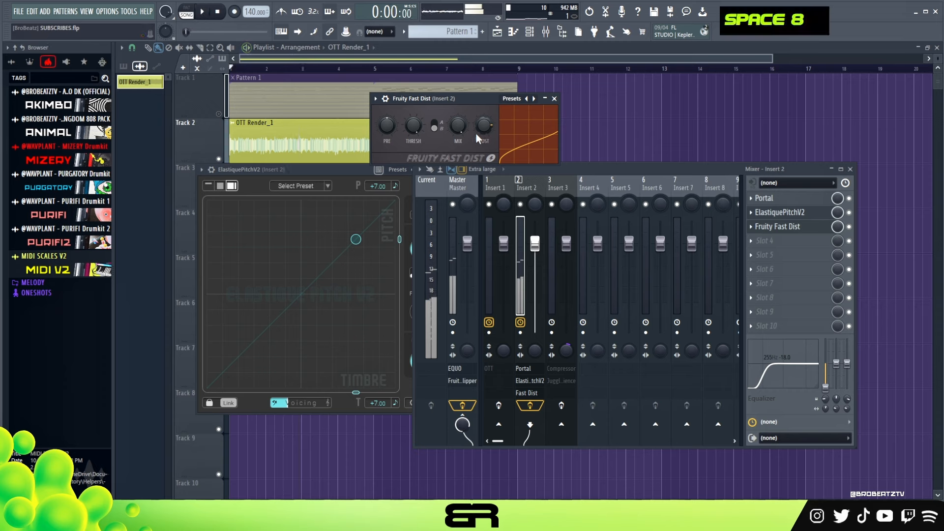
key("space")
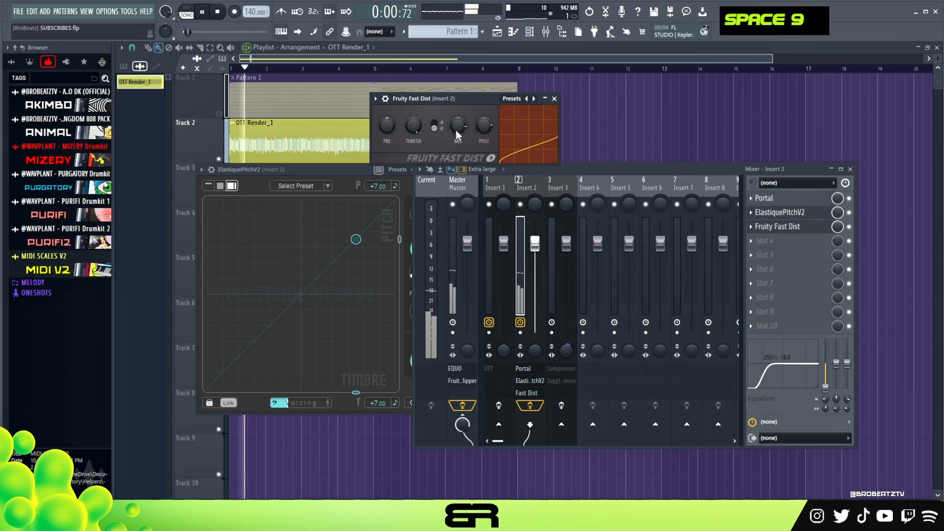
left_click_drag(457, 130, 457, 128)
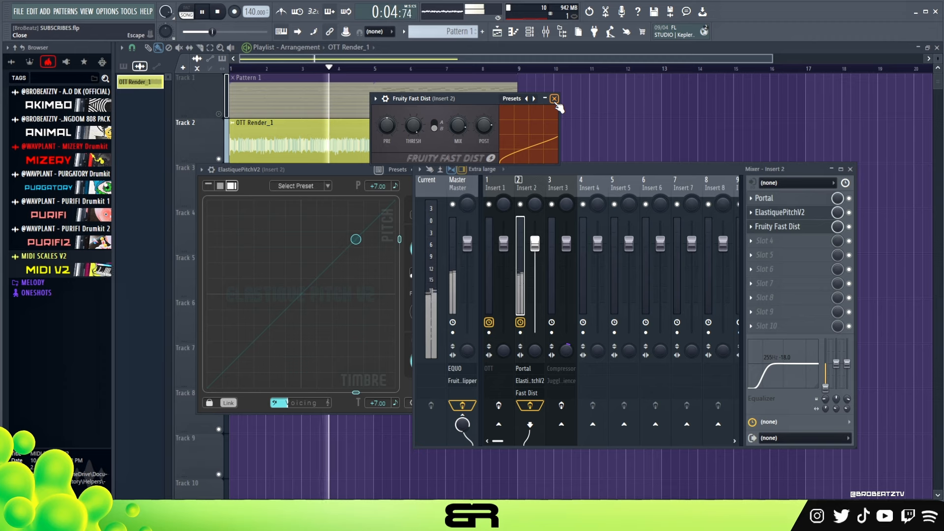
left_click_drag(458, 127, 458, 125)
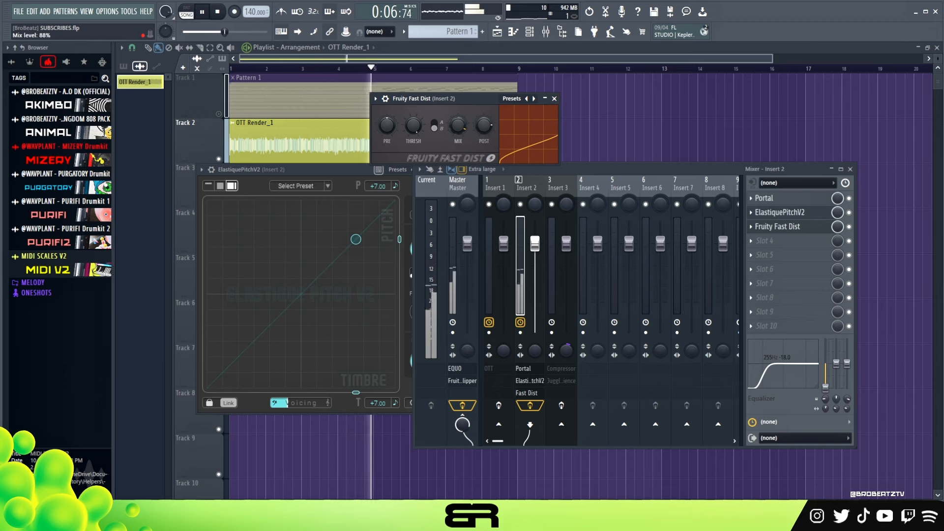
key("space")
left_click(555, 99)
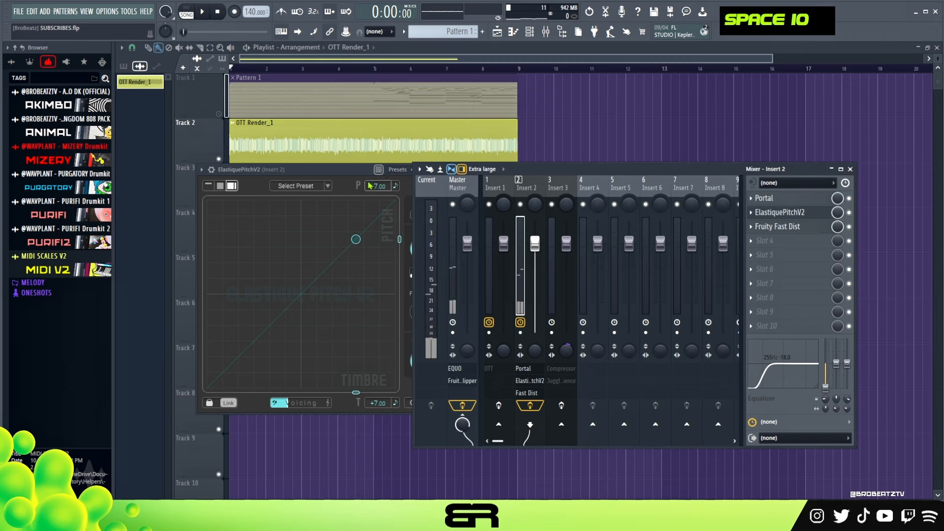
left_click(370, 172)
left_click(441, 170)
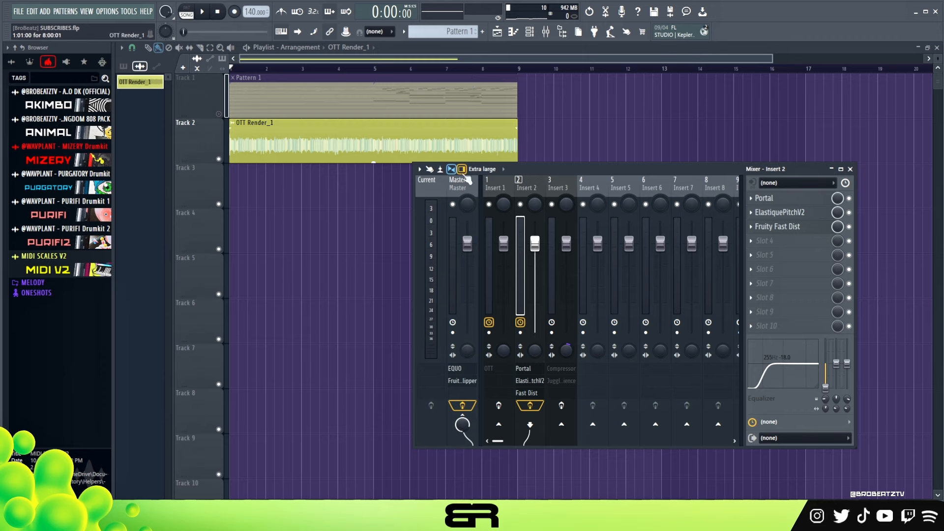
Arm Insert 2 for recording and render the armed track to a 32-bit float wave file in full song mode
left_click(520, 333)
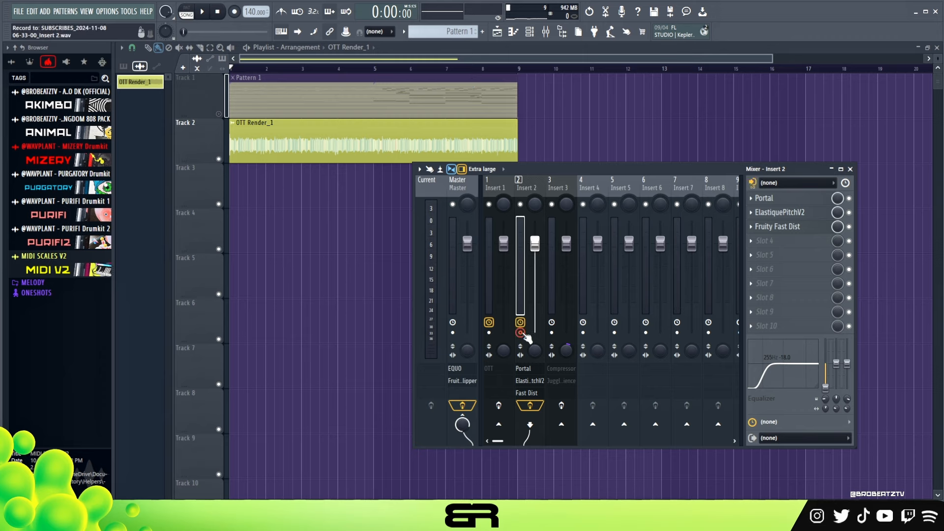
left_click(420, 169)
mouse_move(477, 189)
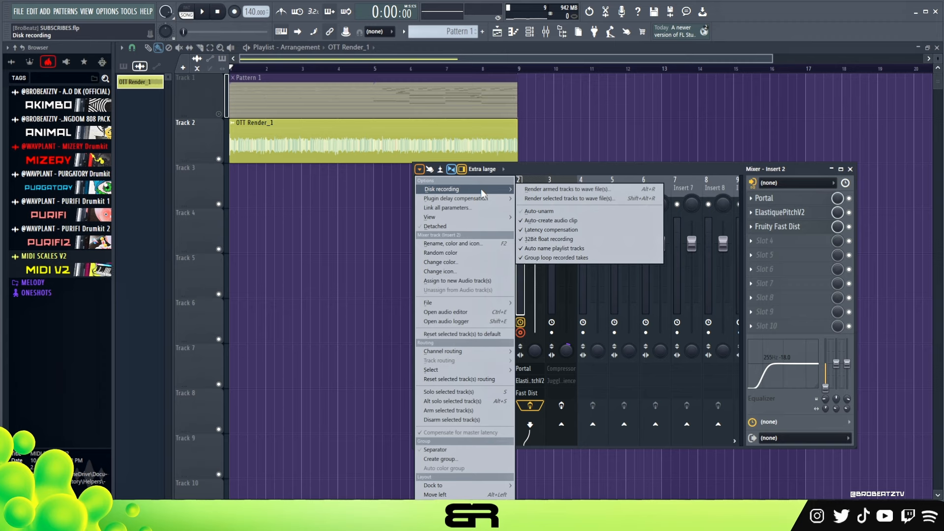
left_click(538, 190)
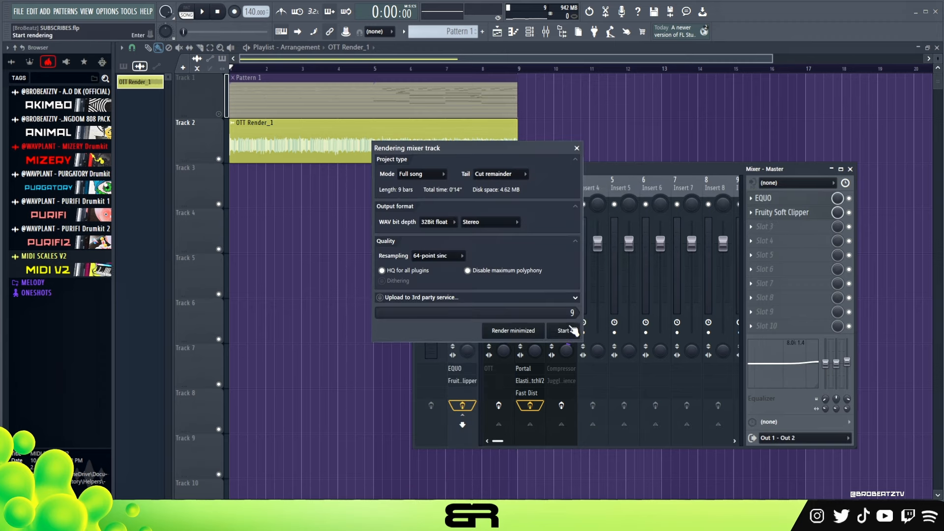
right_click(604, 139)
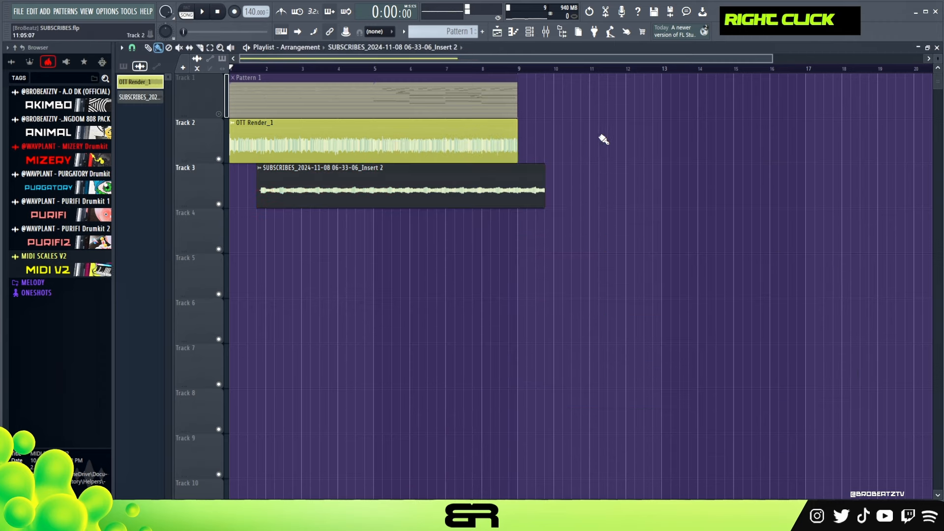
Align the rendered Insert 2 clip on Track 3 with bar 1 and mute Track 2
left_click_drag(477, 196, 449, 196)
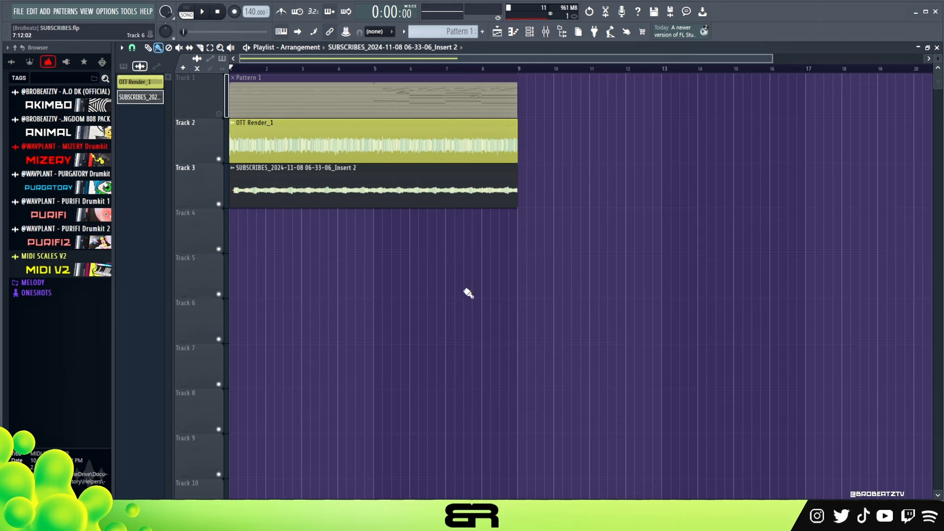
left_click(219, 158)
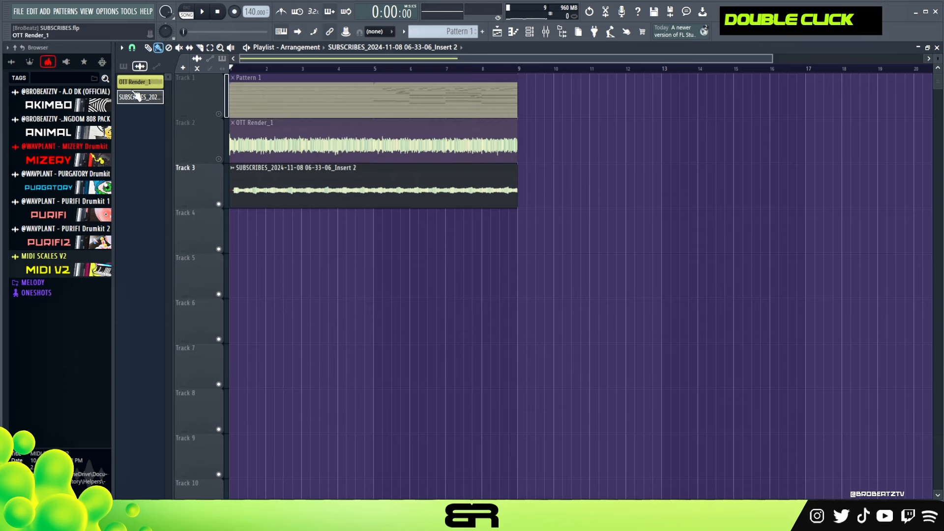
Rename the recorded Insert 2 audio clip as PRE FX Render_2
right_click(138, 97)
left_click(176, 133)
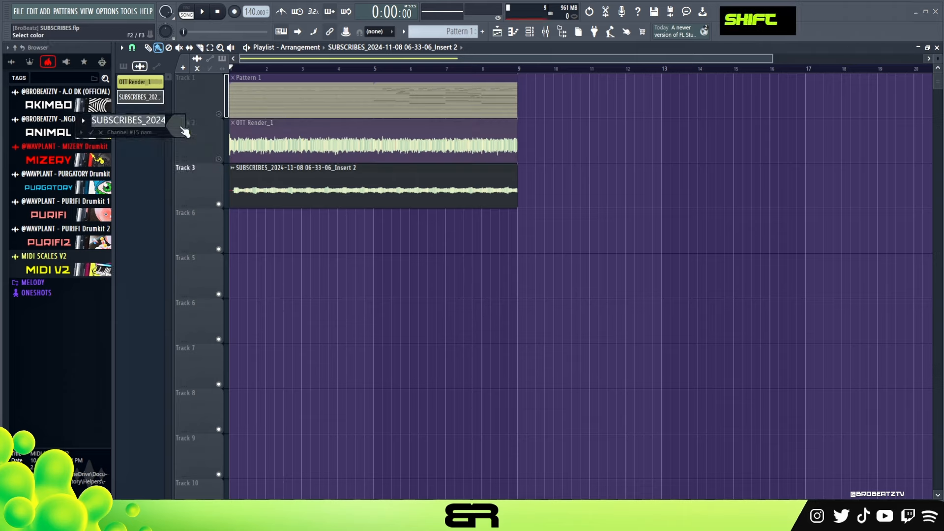
type("PRE")
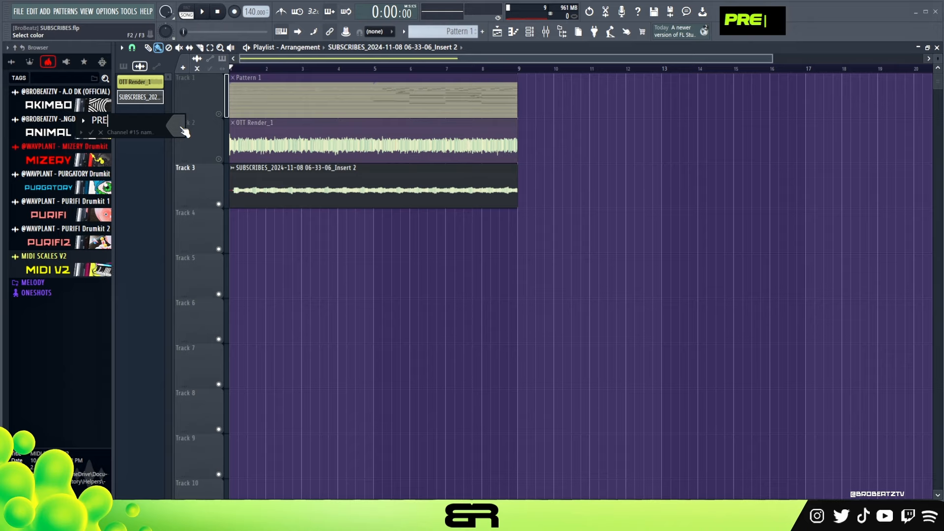
type(" FX")
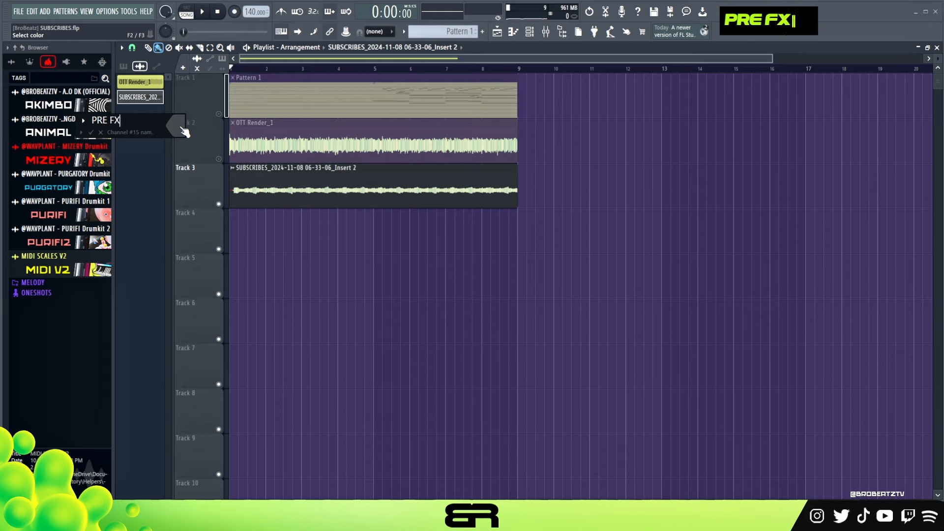
type(" REDNER")
key("BackSpace")
key("BackSpace")
key("BackSpace")
key("BackSpace")
key("BackSpace")
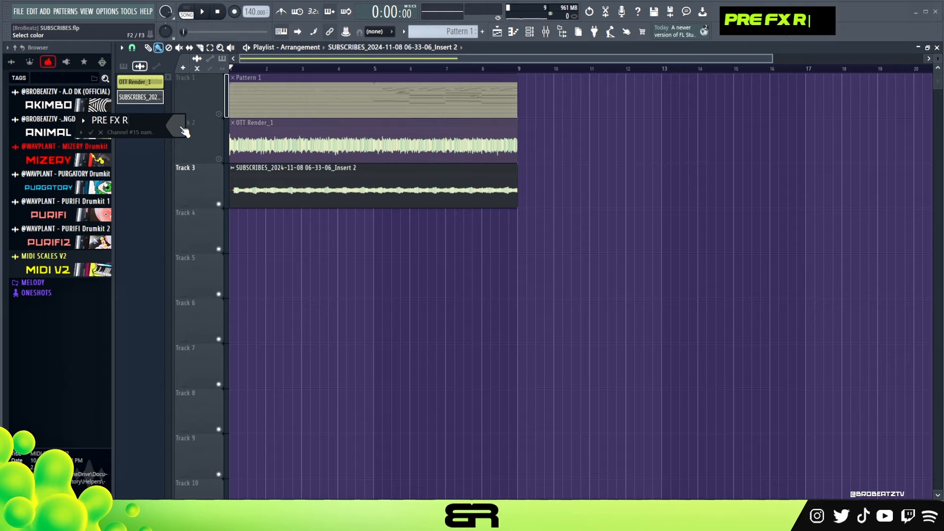
type("ender")
key("Return")
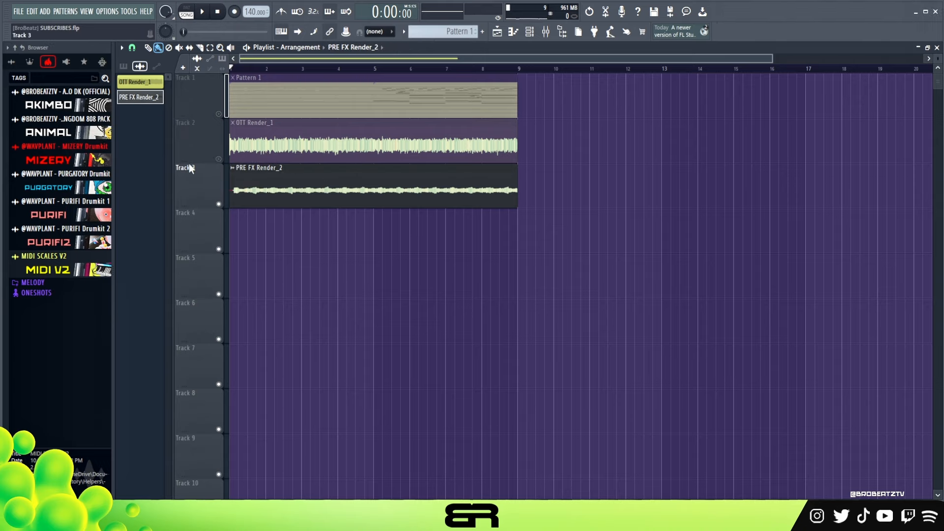
Reduce the height of playlist Track 2 and set the playlist snap to 1/2 beat
left_click_drag(191, 167, 191, 142)
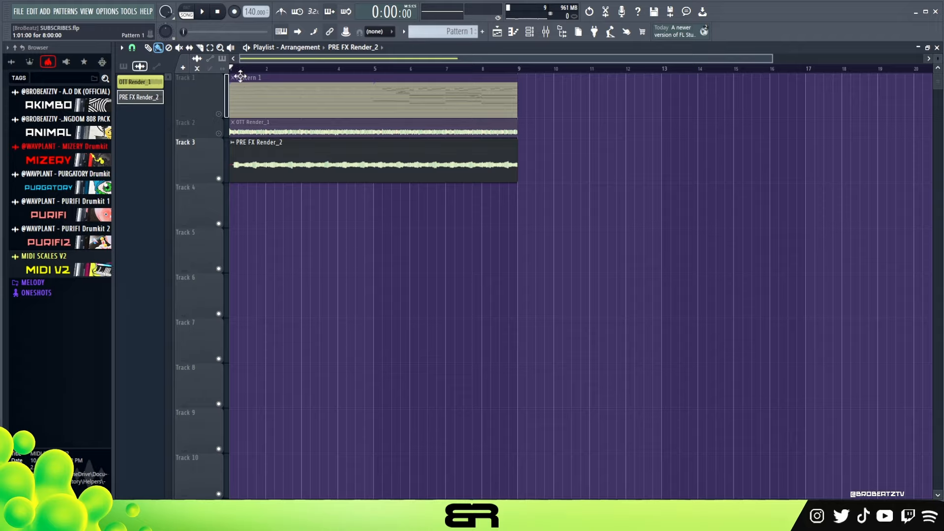
scroll(240, 76, "up", 5)
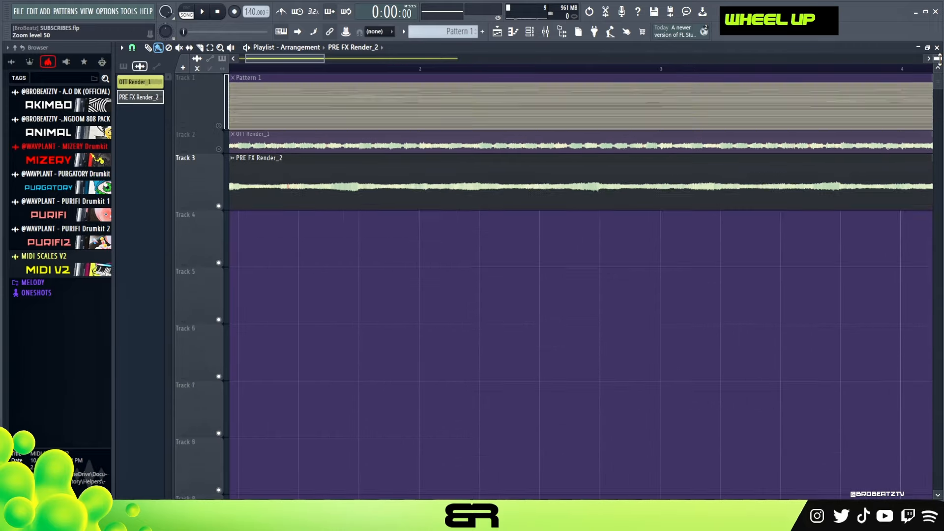
scroll(940, 60, "up", 3)
scroll(275, 197, "up", 3)
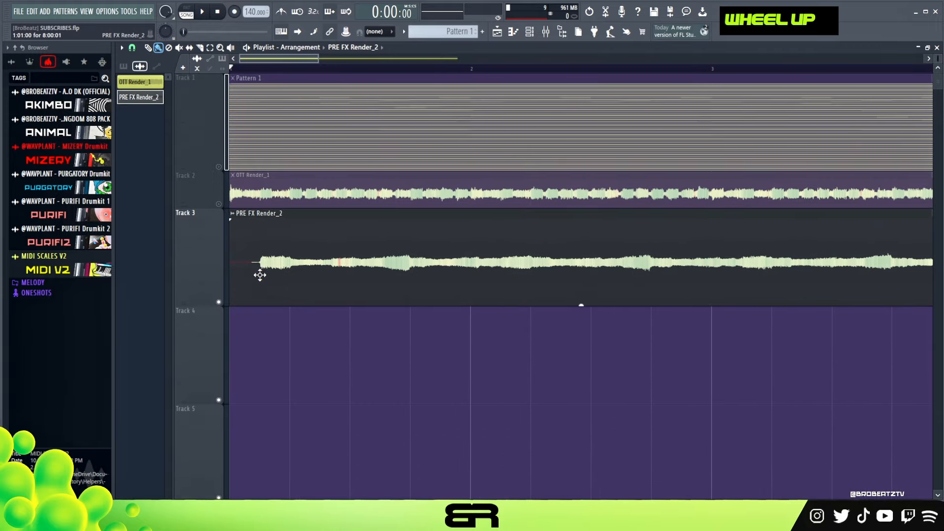
left_click(132, 48)
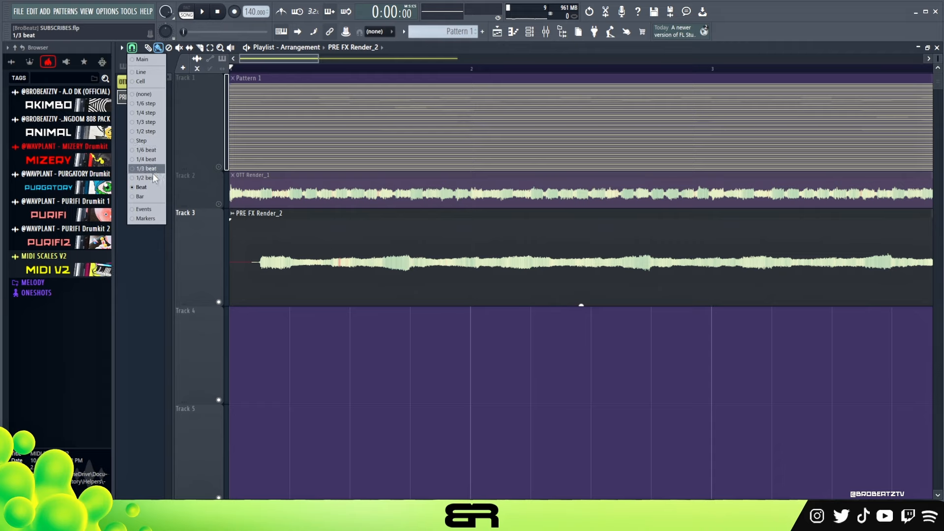
left_click(150, 182)
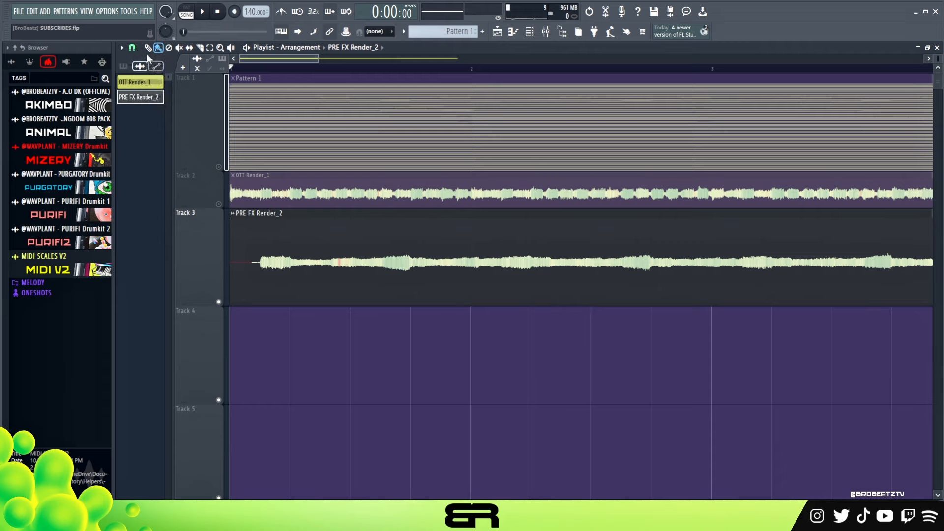
Trim the silent start off the PRE FX Render_2 clip on Track 3 and move the clip back to bar 1
left_click(132, 48)
left_click(224, 284)
left_click_drag(230, 285, 267, 288)
left_click_drag(457, 268, 428, 268)
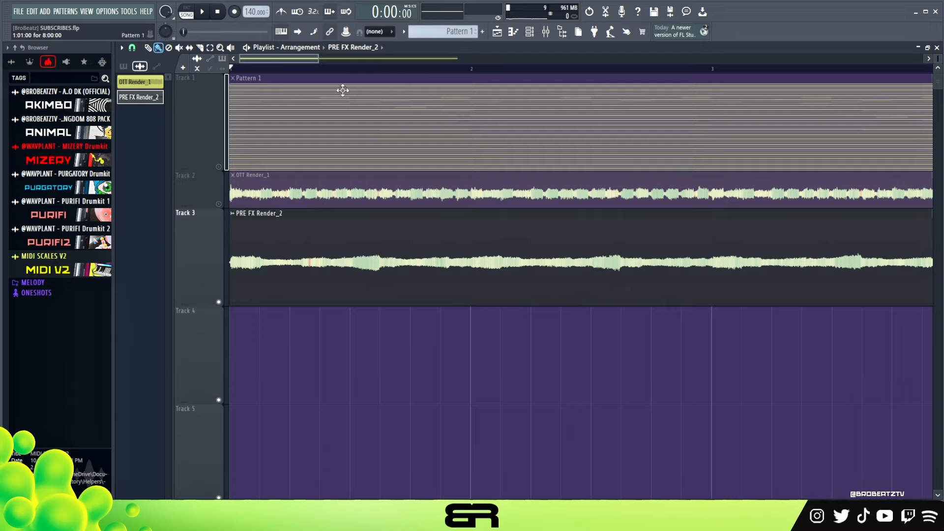
Shorten the PRE FX Render_2 clip to four bars and duplicate it from bar 5 to the start of bar 9
scroll(293, 73, "down", 1)
scroll(297, 77, "down", 2)
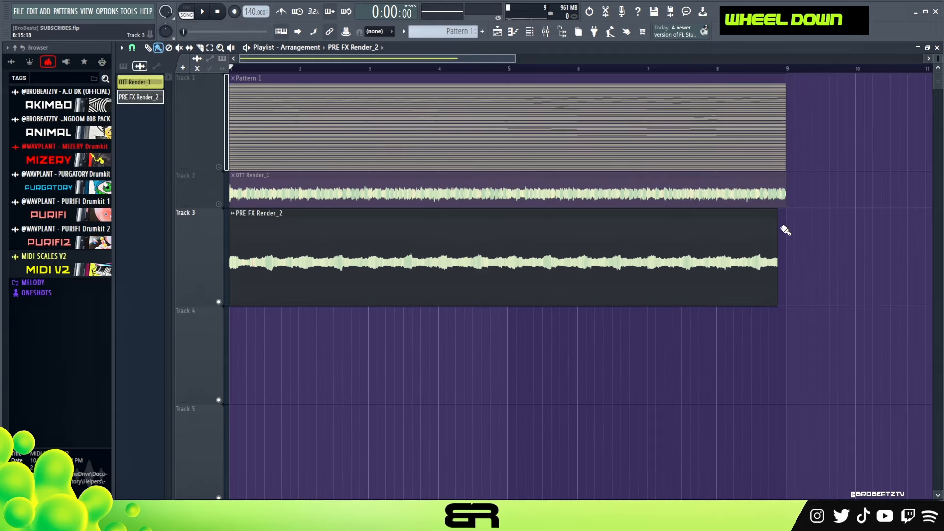
left_click_drag(778, 214, 506, 217)
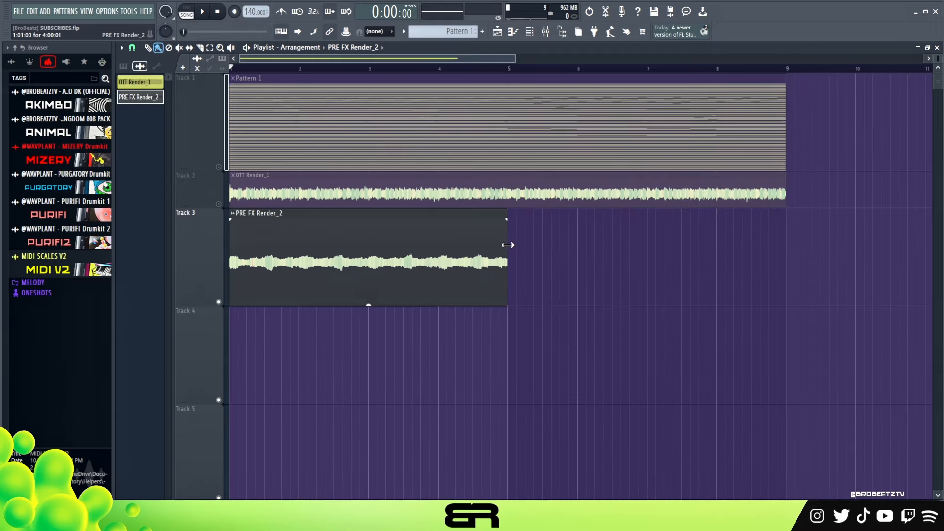
left_click(355, 276, "ctrl")
left_click_drag(354, 276, 633, 276)
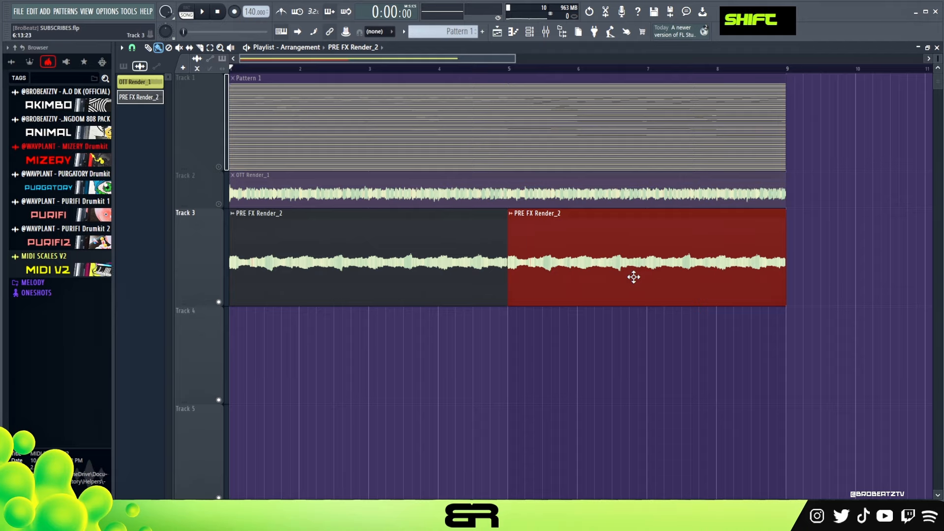
right_click(630, 356)
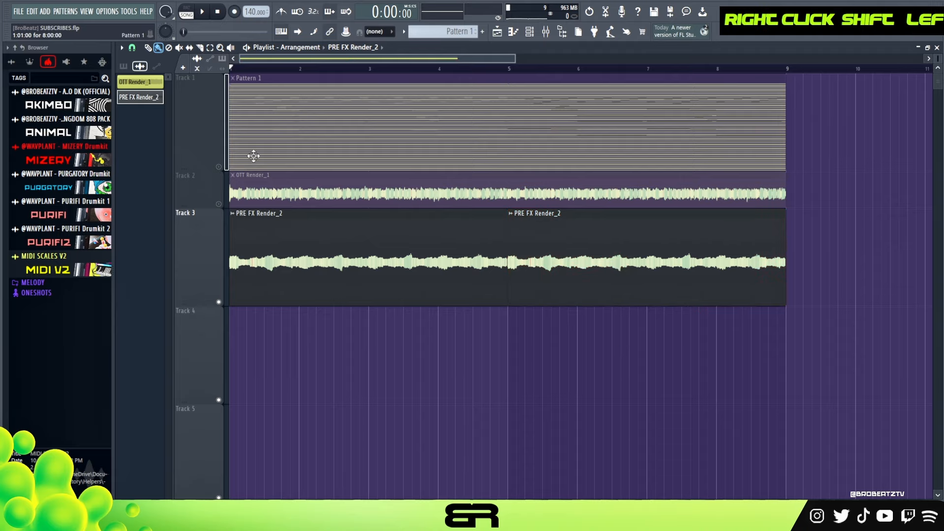
Audition the repeated PRE FX Render_2 clips from the start and view the clip's audio settings
key("space")
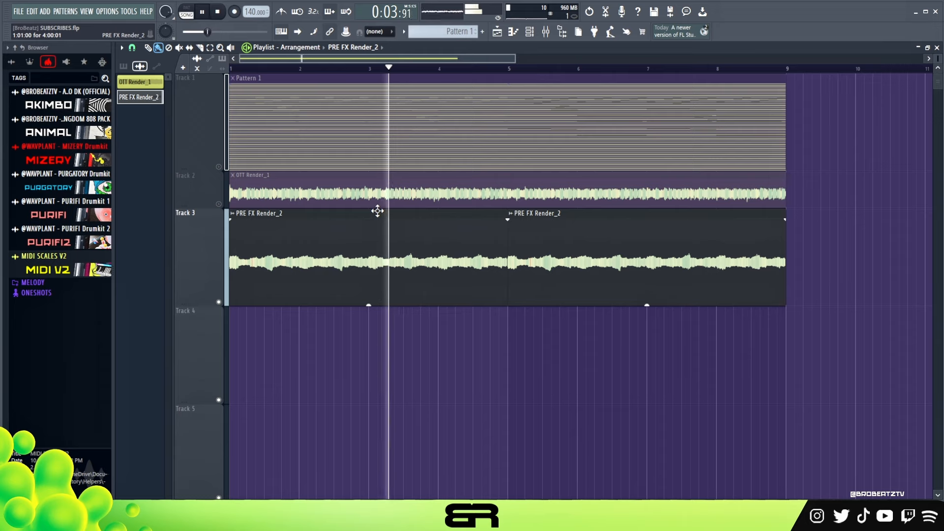
key("space")
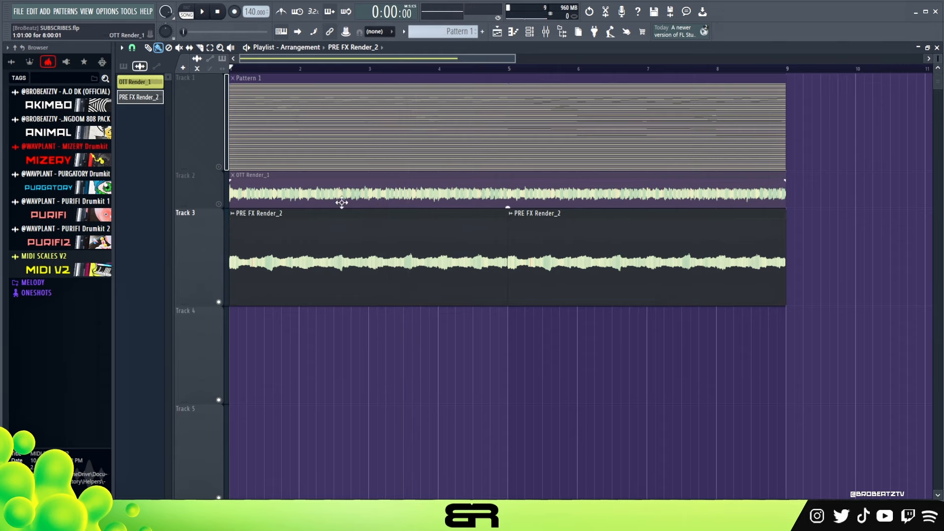
double_click(322, 250)
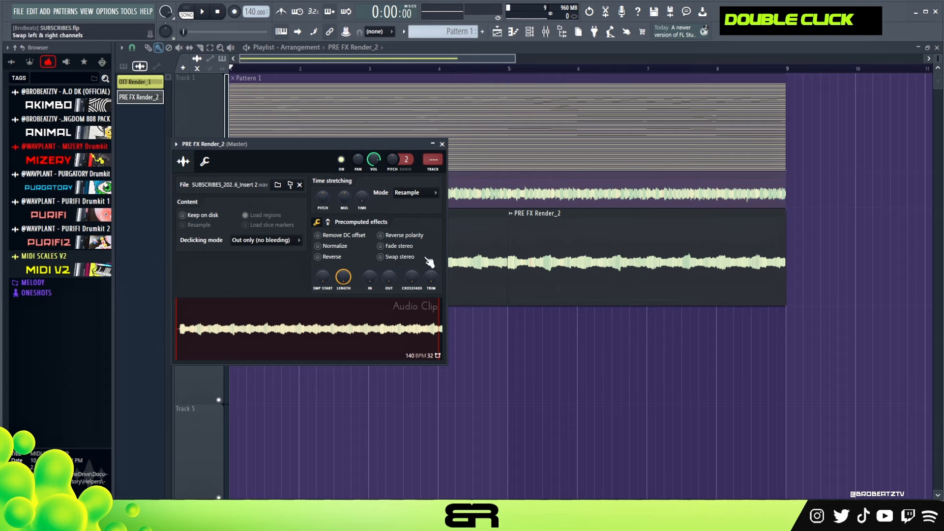
left_click(442, 143)
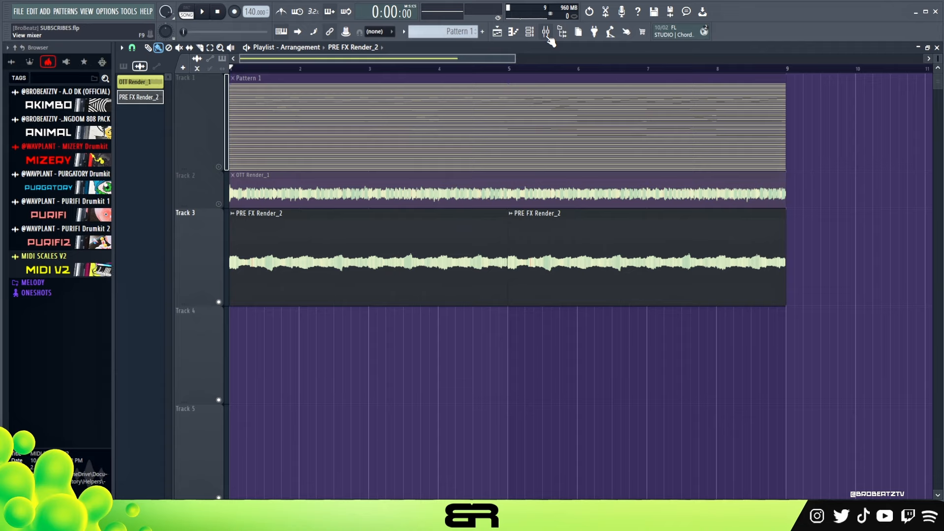
Give the OTT Render_1 and PRE FX Render_2 clips the same Yellow Khaki color, #D0CD67
left_click(546, 33)
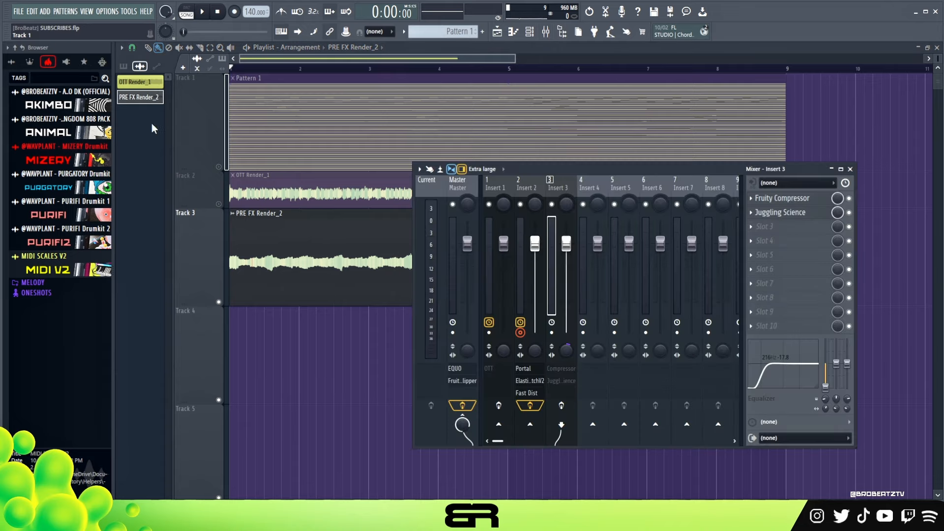
double_click(124, 80)
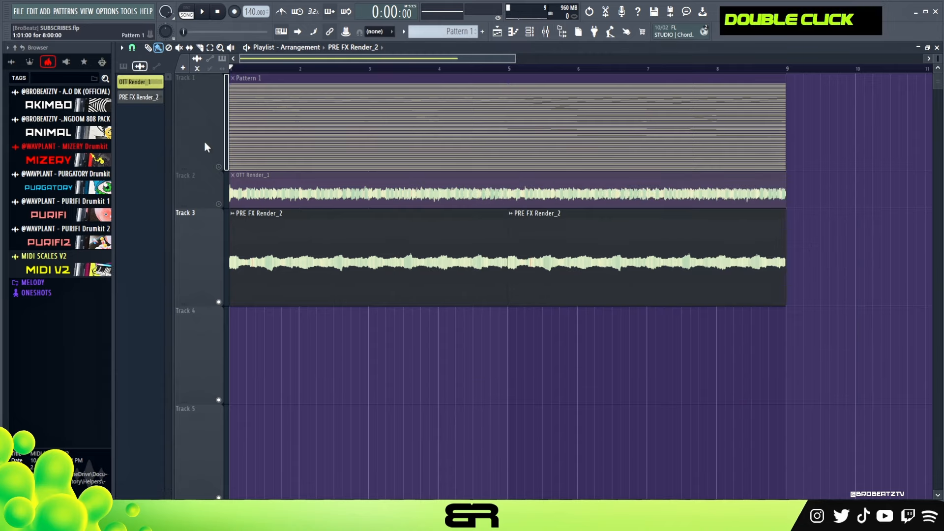
left_click(140, 81, "shift")
right_click(143, 85)
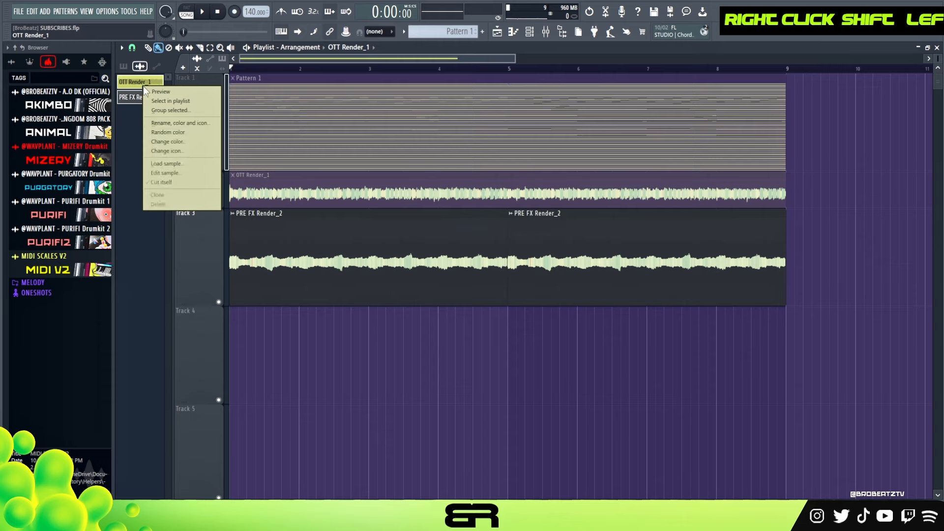
left_click(178, 141)
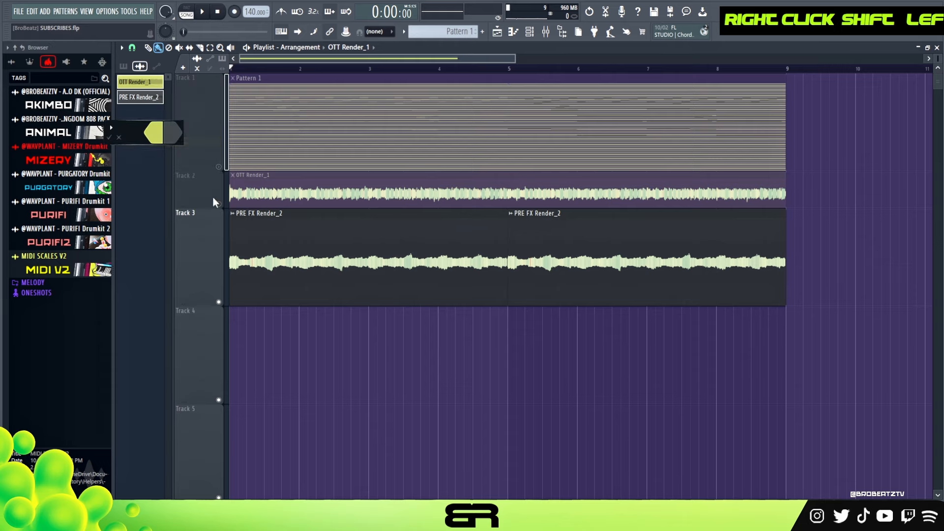
left_click(172, 137)
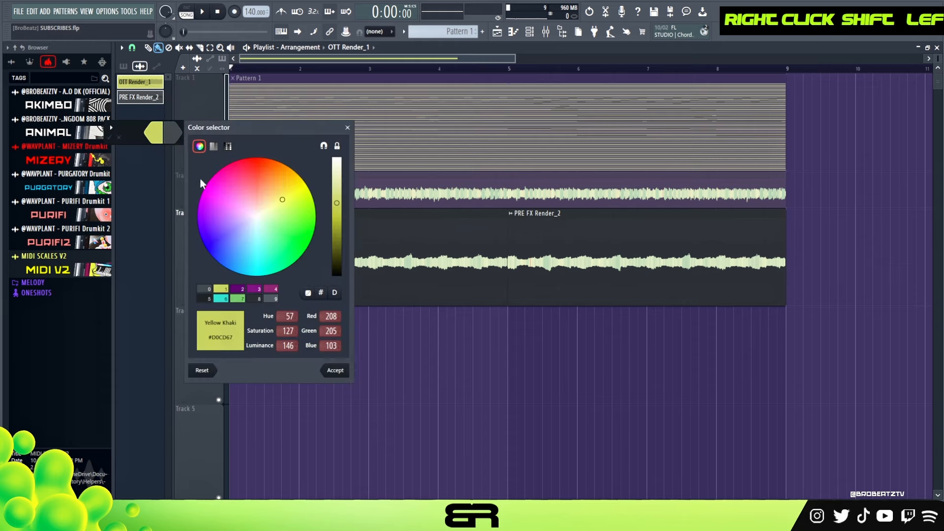
left_click(331, 370)
left_click(109, 138)
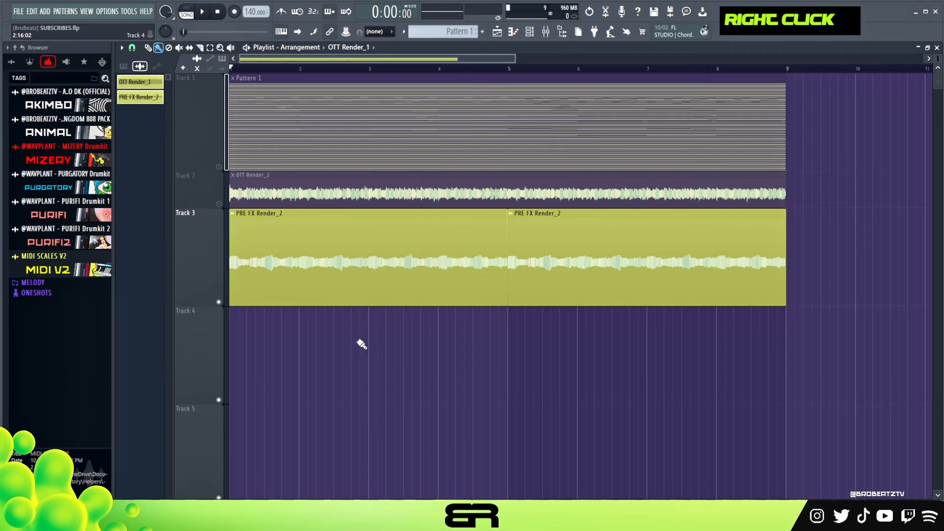
Mute Insert 1 and Insert 2 in the mixer and enable the effects on Insert 3
left_click(546, 32)
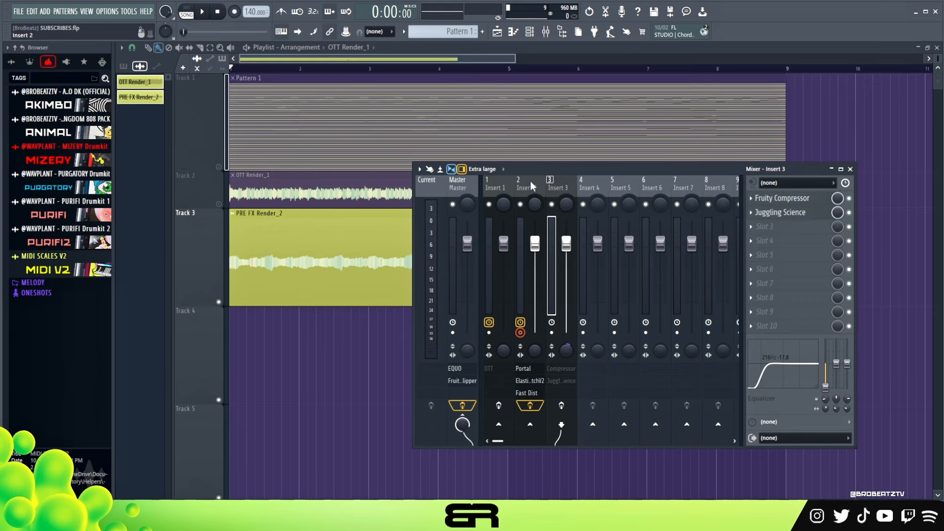
left_click(521, 204)
left_click(489, 204)
left_click(562, 405)
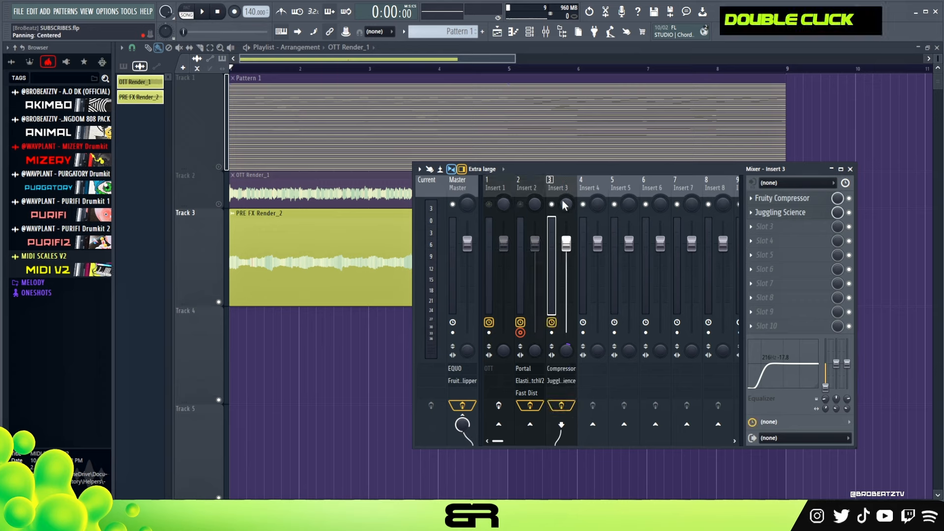
Audition the clips through Insert 3 with its Fruity Compressor and Juggling Science settings open
left_click(795, 198)
left_click_drag(514, 129, 458, 136)
key("space")
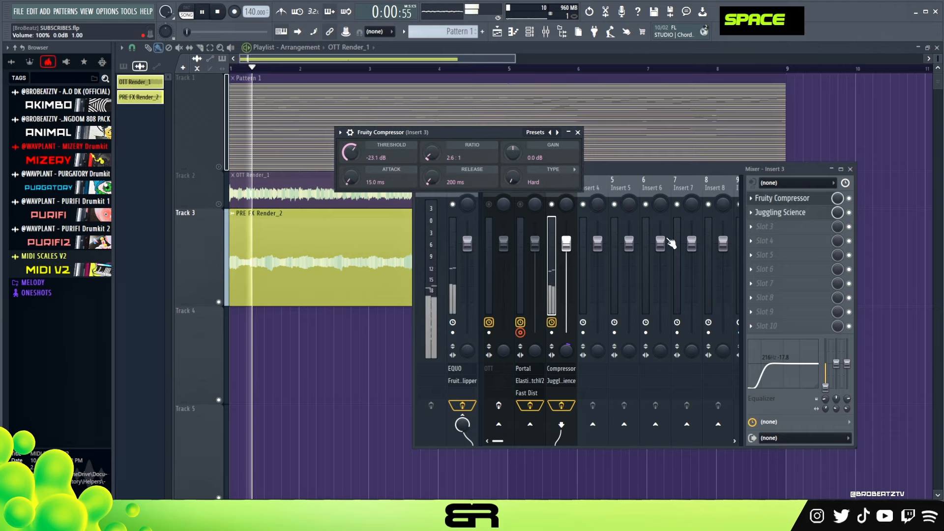
left_click(794, 214)
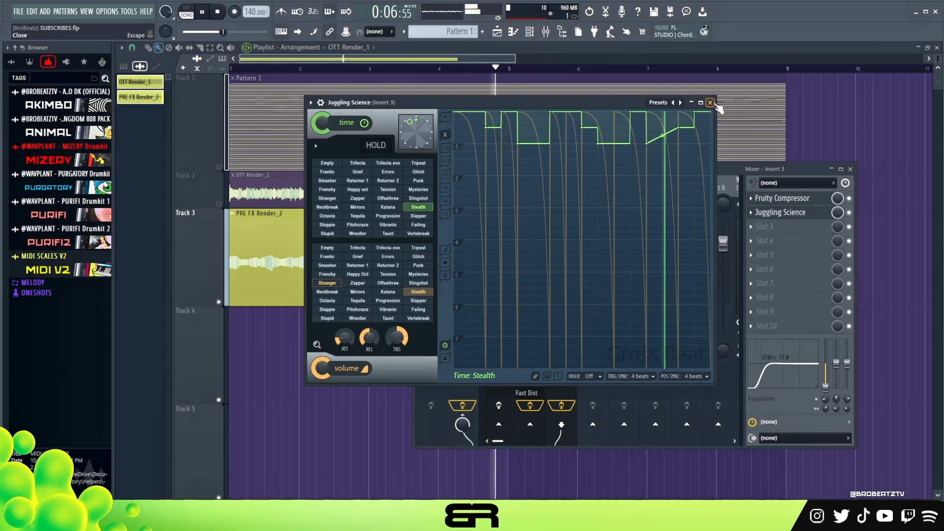
key("space")
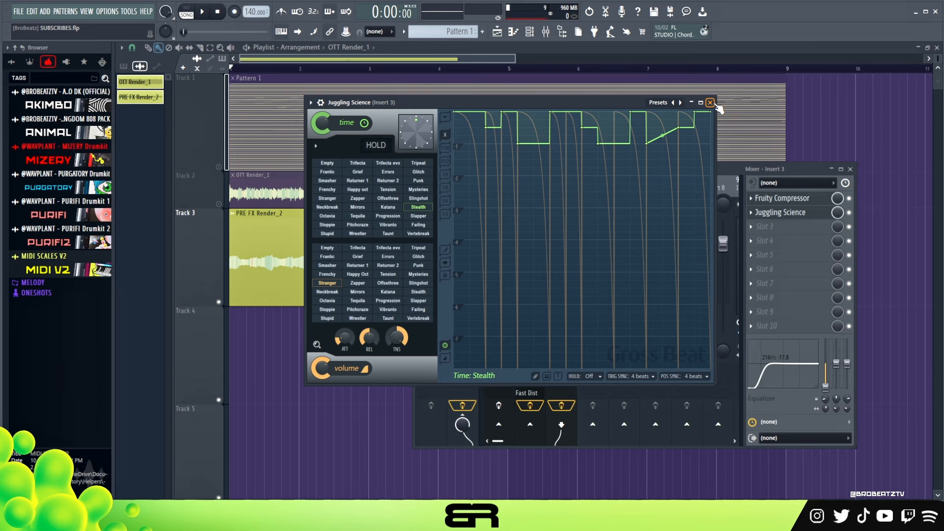
Try the Neckbreak and Katana time slots in Juggling Science during playback, return to Stealth, and close the effect window
left_click(327, 207)
key("space")
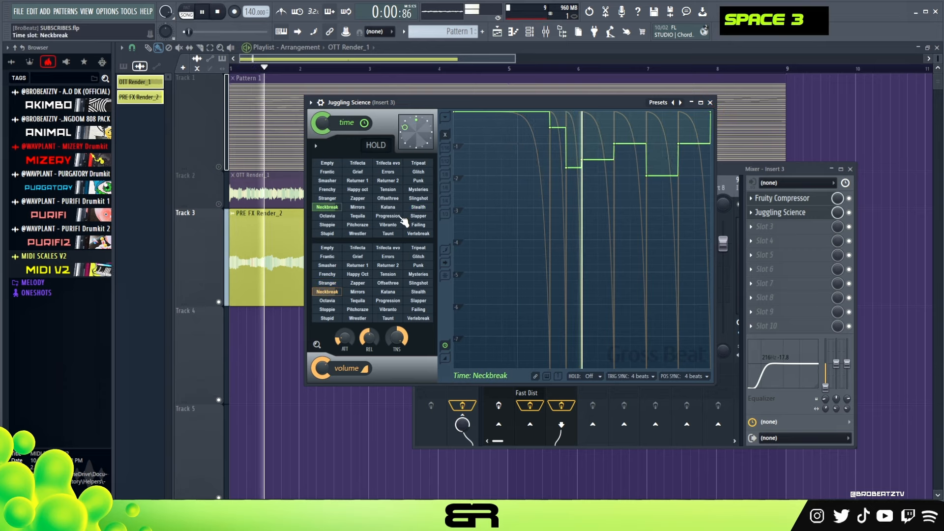
left_click(388, 207)
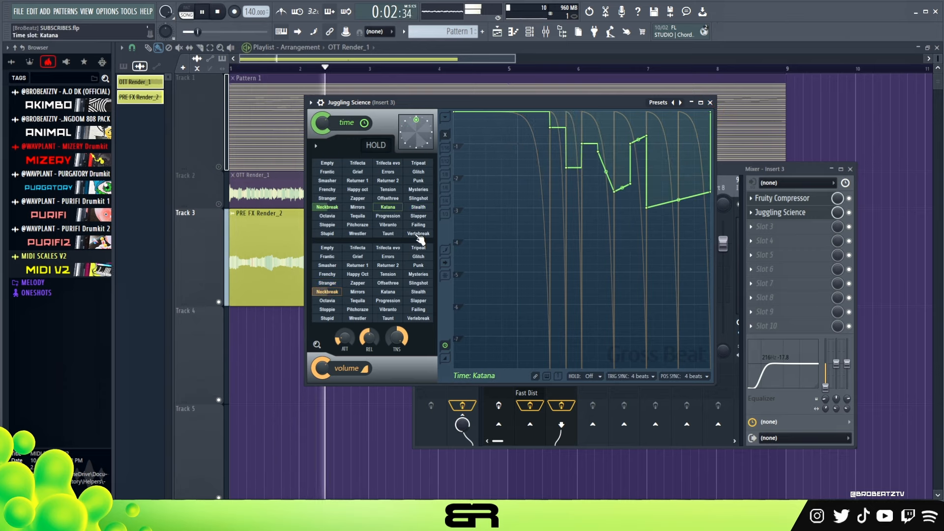
left_click(419, 207)
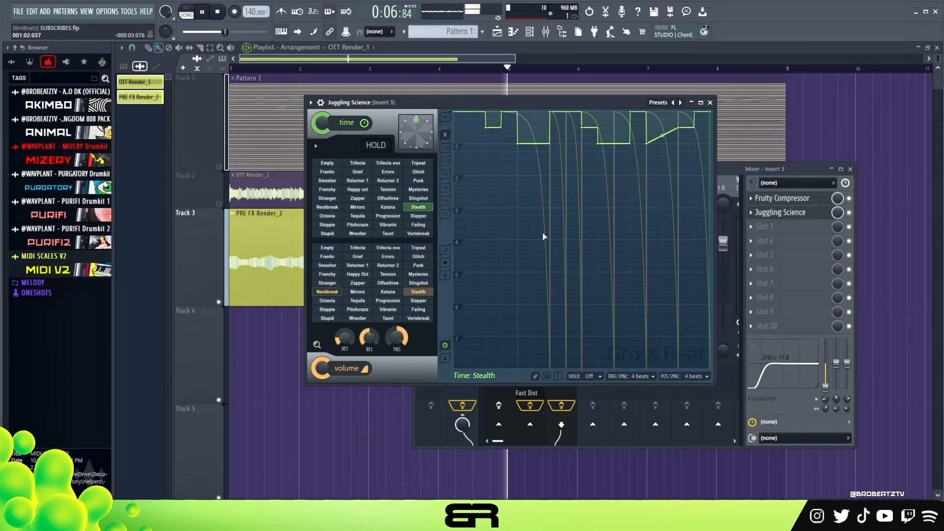
key("space")
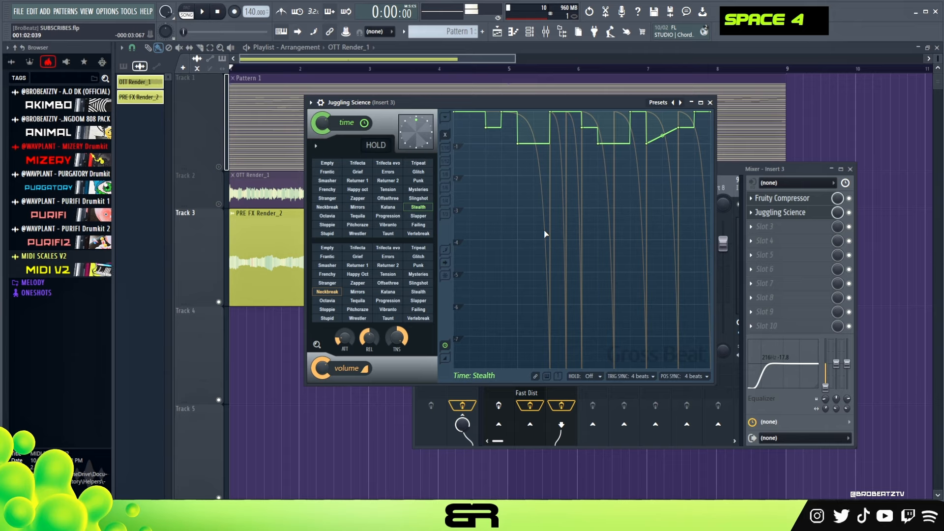
left_click(710, 103)
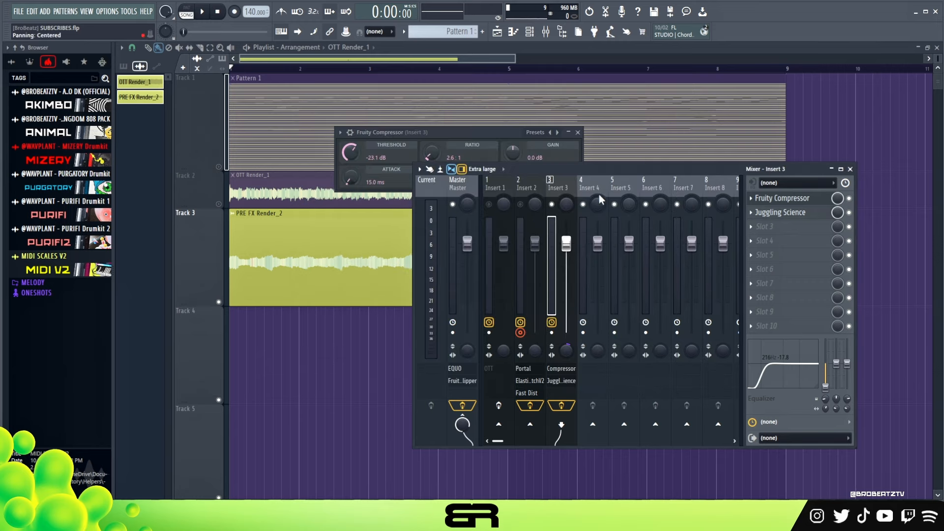
Close the Fruity Compressor and mixer windows and reduce the height of the playlist tracks
left_click(581, 133)
key("F9")
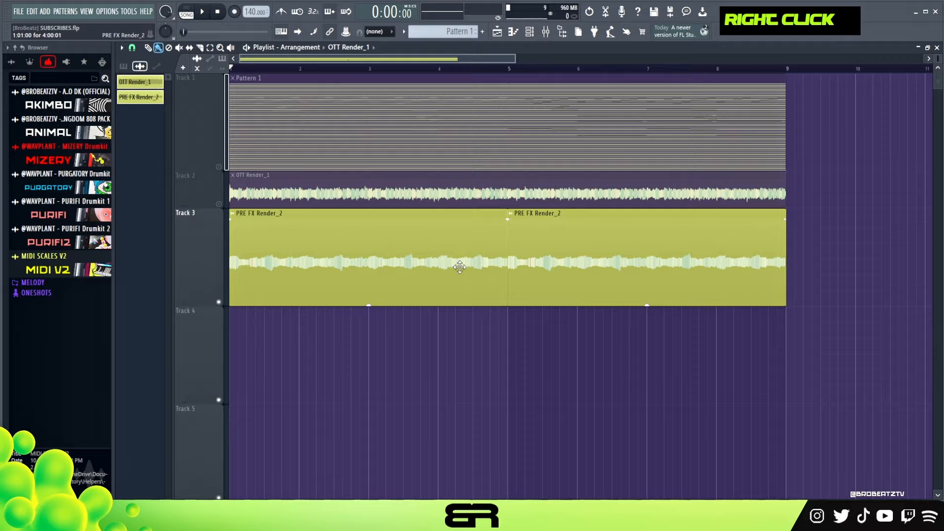
left_click_drag(196, 305, 193, 267)
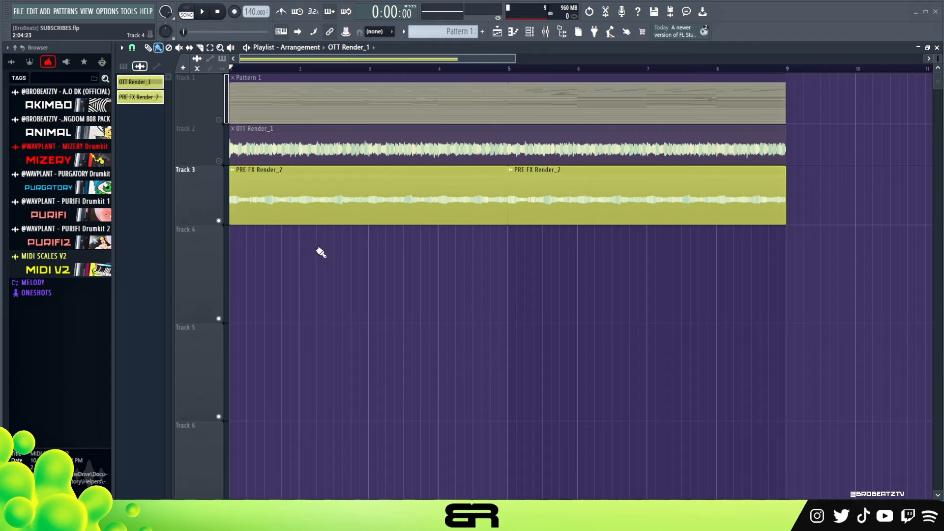
Group Track 2 and Track 3 with the track above and shorten Track 1
right_click(212, 126)
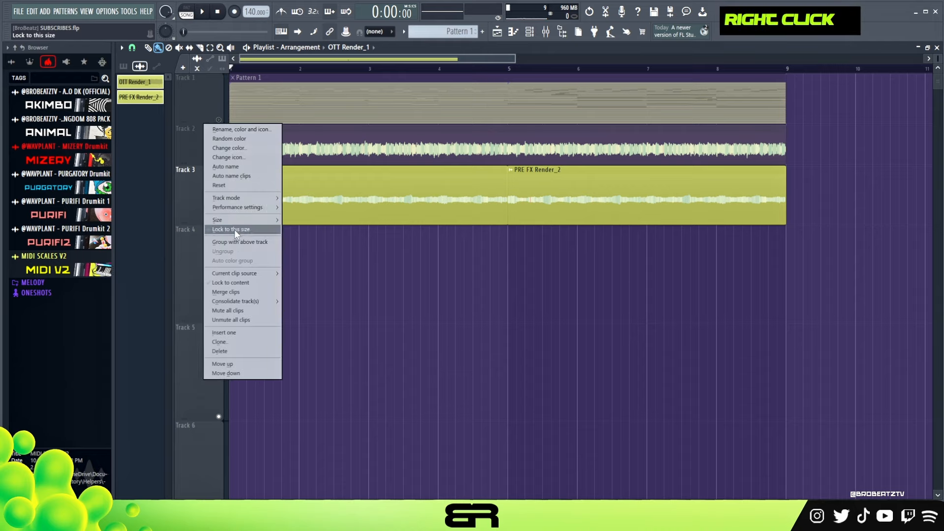
left_click(208, 183)
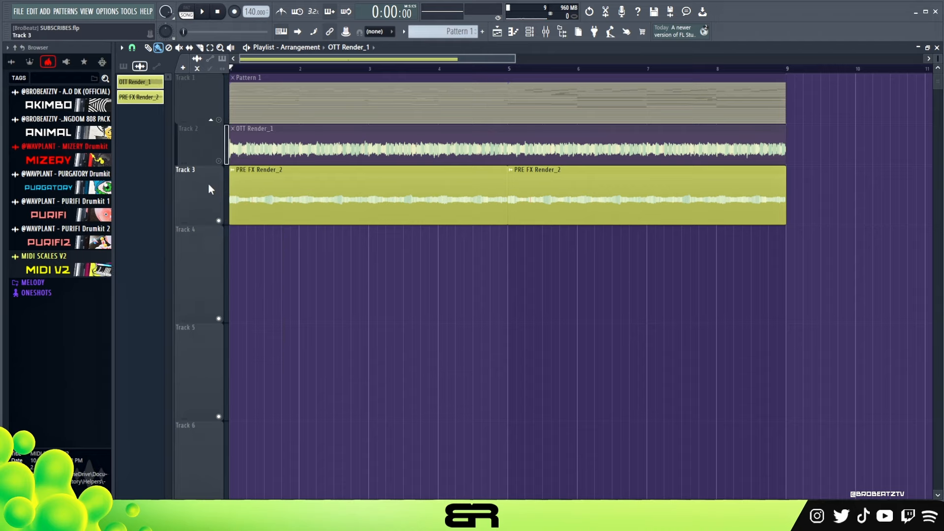
right_click(205, 182)
left_click(234, 284)
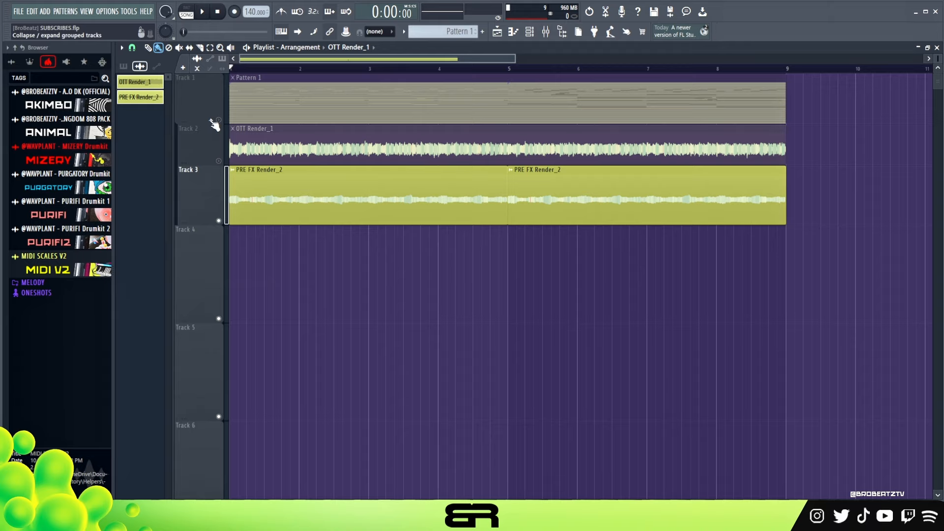
left_click_drag(188, 120, 189, 108)
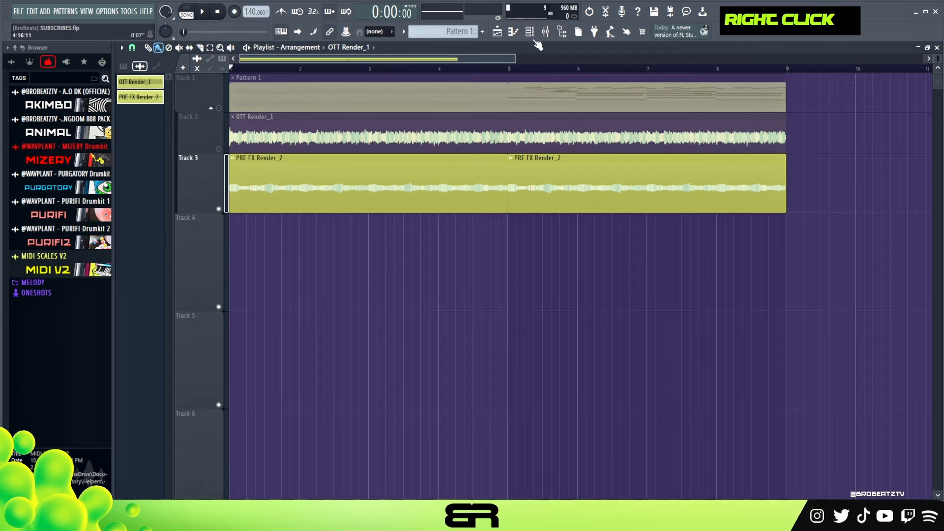
Clone Pattern 1 as Pattern 2 and place the clone on Track 4 from bar 1
left_click(541, 32)
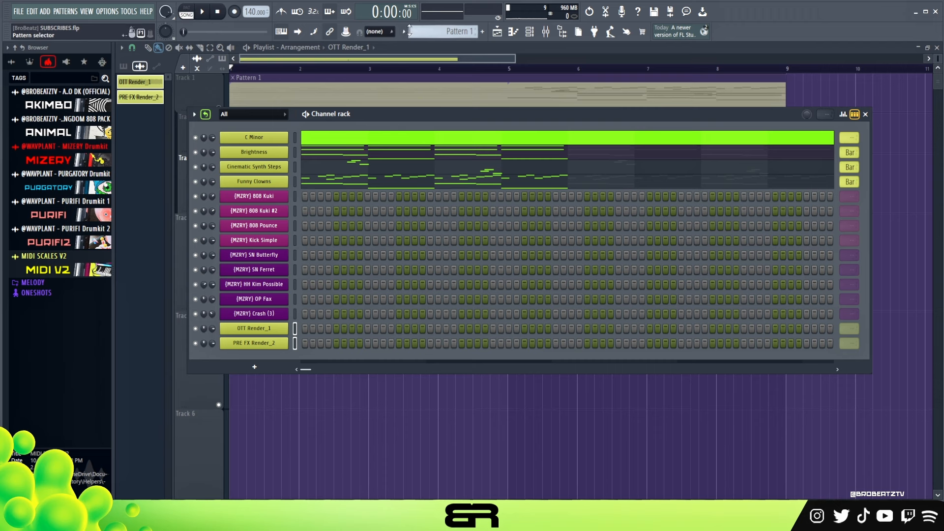
left_click(405, 33)
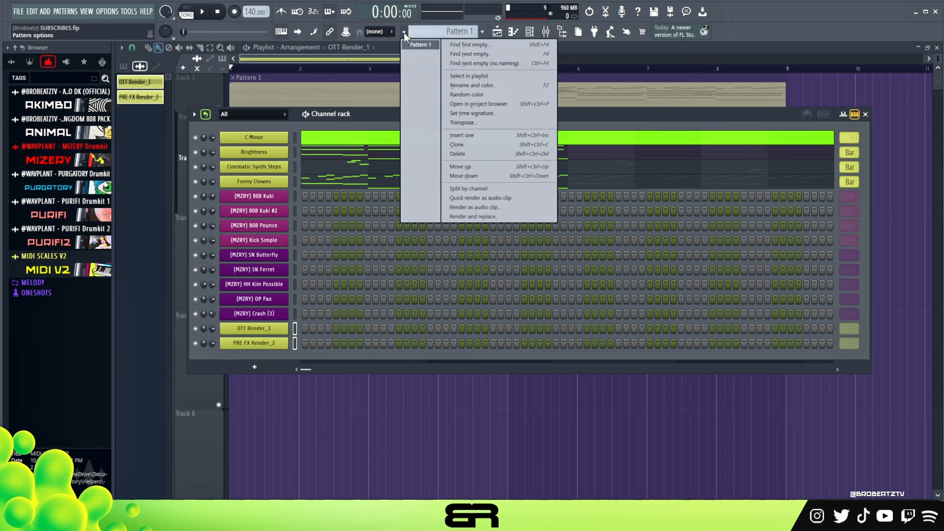
left_click(468, 147)
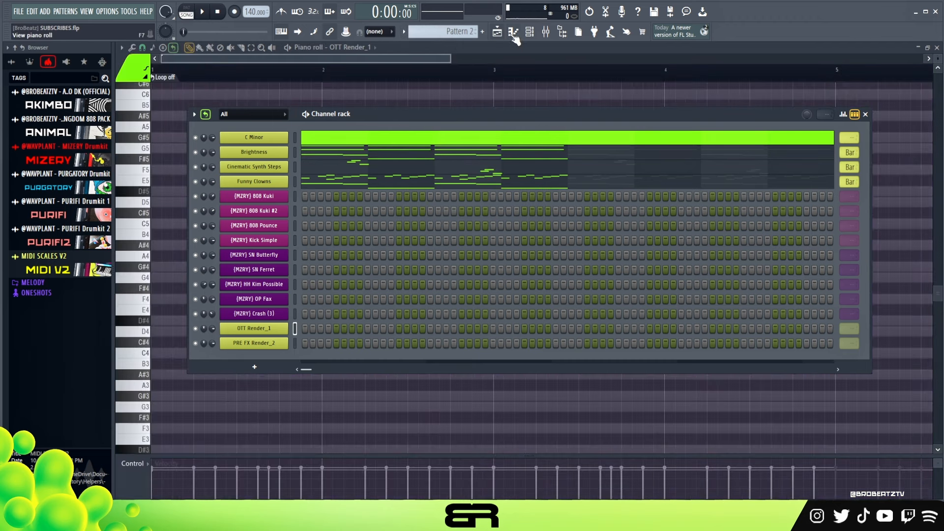
left_click(530, 32)
left_click(497, 32)
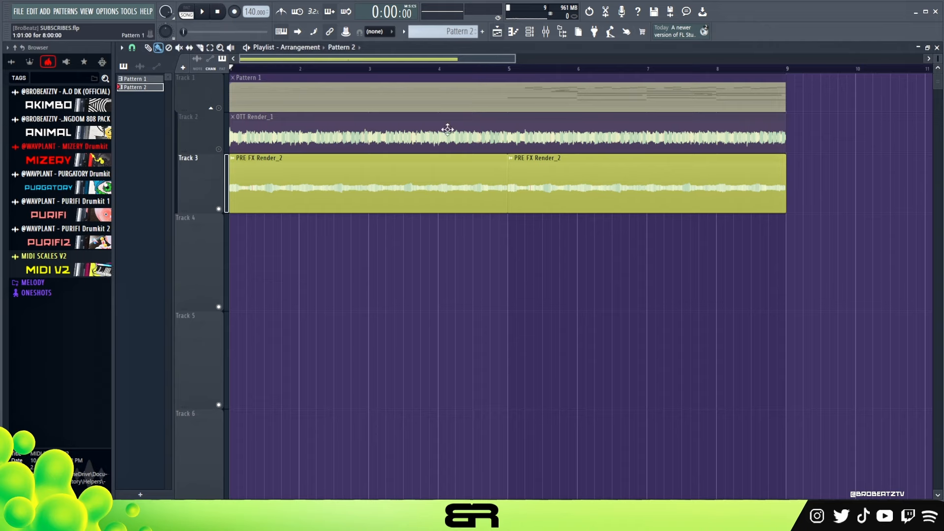
left_click(366, 238)
left_click_drag(391, 238, 260, 238)
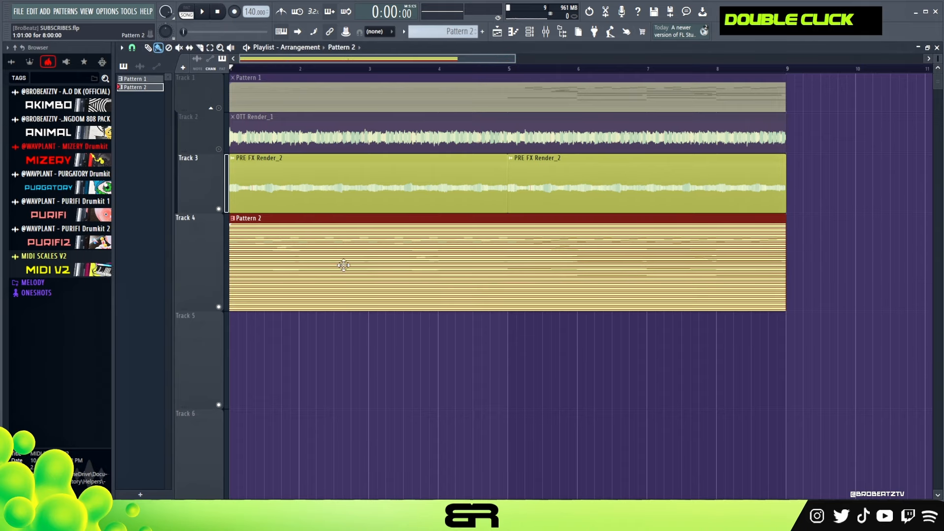
Delete the upper melody notes from A#6 to F7 in Pattern 2's Funny Clowns piano roll, keeping the long lower notes
left_click(533, 33)
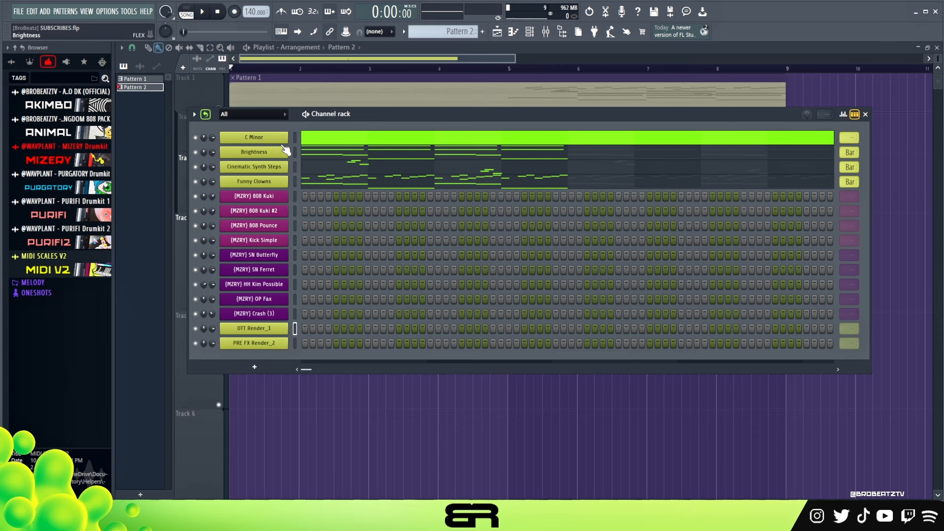
left_click(329, 185)
scroll(327, 191, "down", 3)
scroll(327, 192, "up", 8)
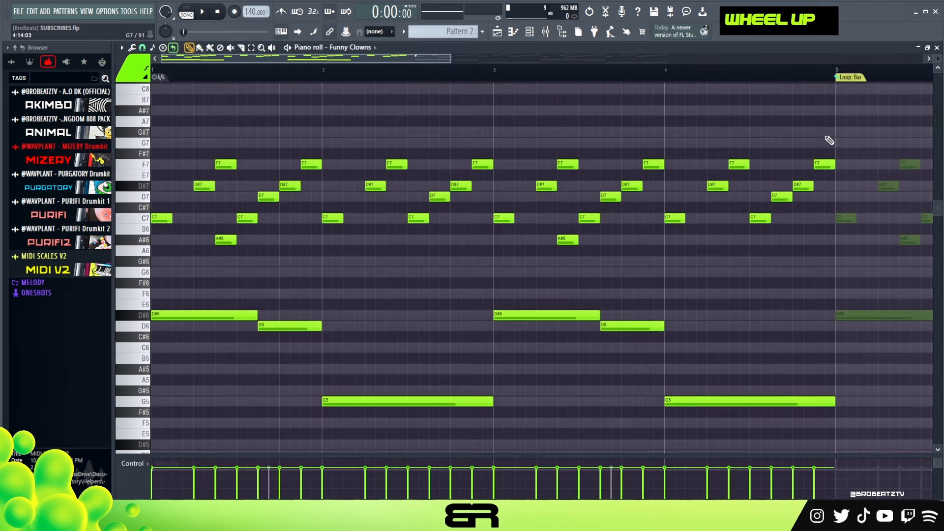
left_click_drag(861, 128, 151, 267)
key("Delete")
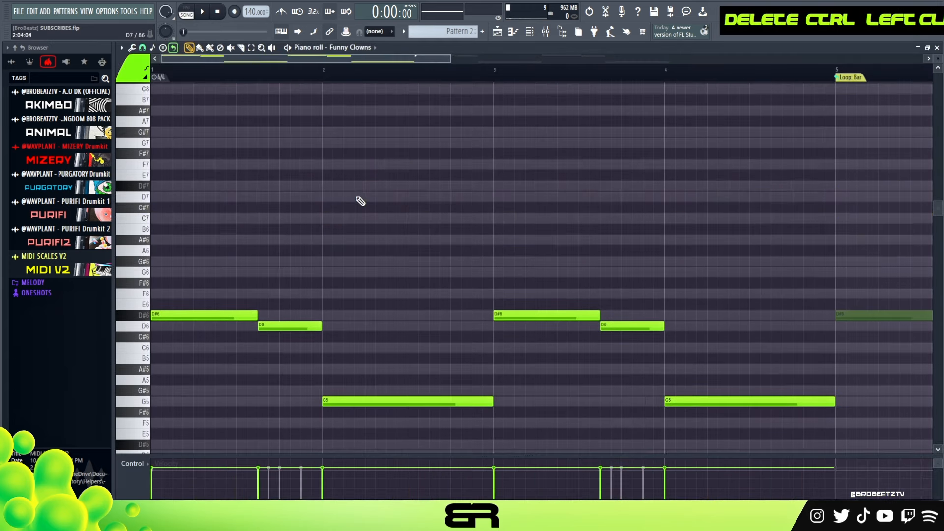
Cut the remaining notes from Funny Clowns and paste them into the (MZRY) 808 Kuki channel
left_click(530, 33)
right_click(270, 183)
left_click(398, 182)
right_click(290, 197)
left_click(447, 220)
Cut the notes from the Brightness and Cinematic Synth Steps channels in Pattern 2
right_click(290, 149)
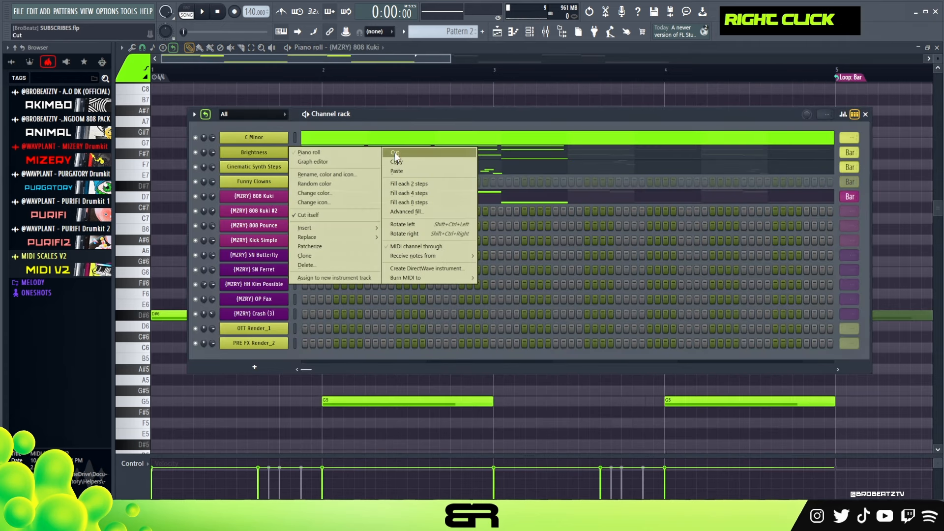
left_click(395, 152)
right_click(282, 167)
left_click(395, 163)
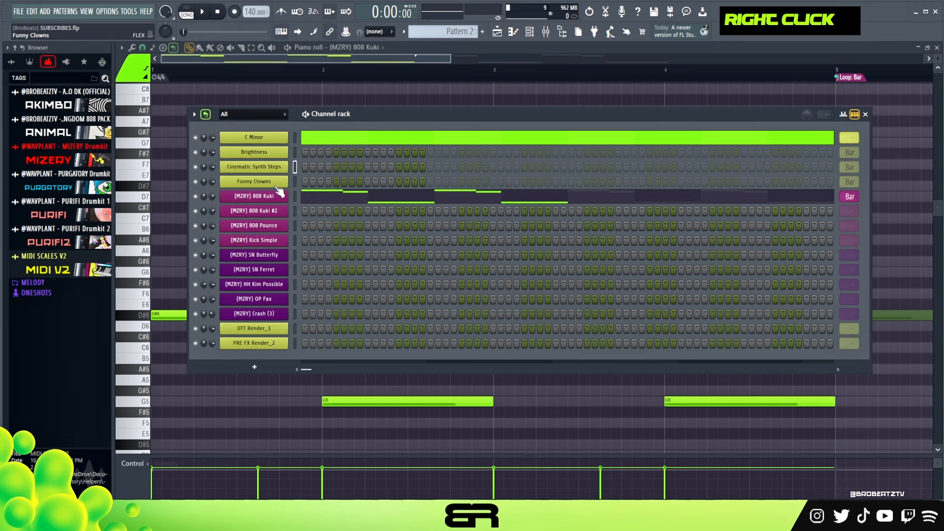
Mute the 808 and kick channels and reorder OTT Render_1 and PRE FX Render_2 directly below Funny Clowns
left_click(197, 212)
left_click(196, 226)
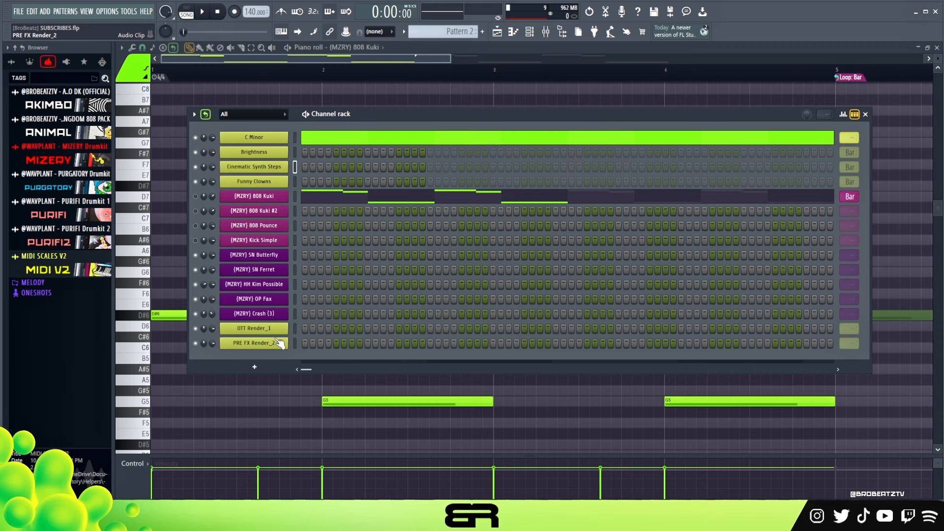
scroll(278, 343, "up", 9, "shift")
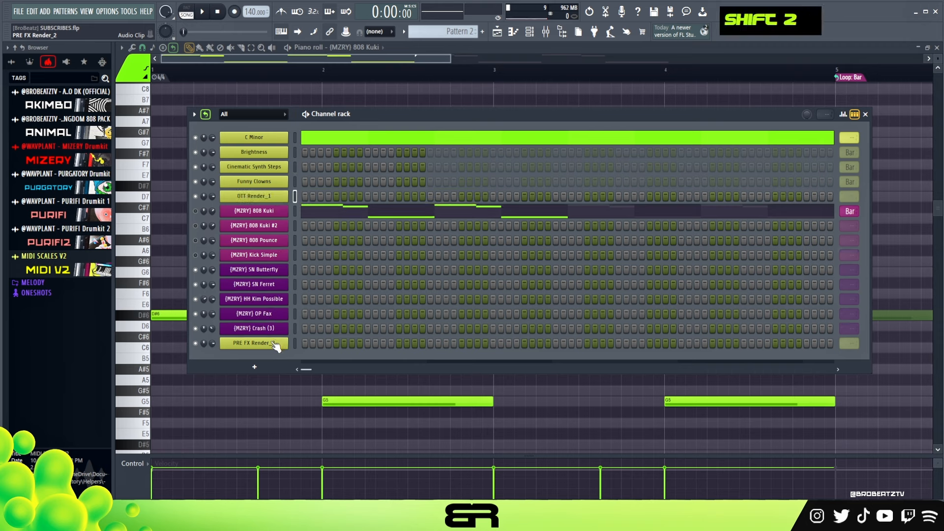
scroll(275, 346, "up", 9, "shift")
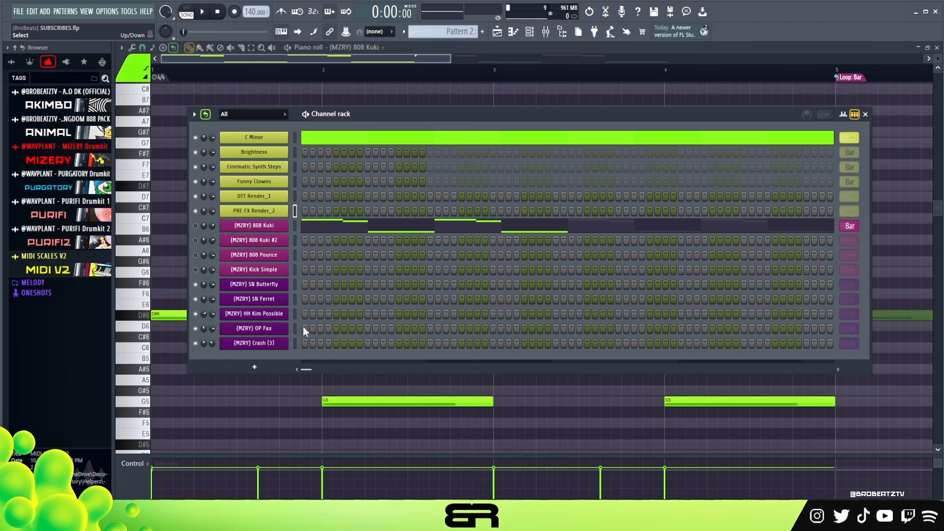
Add SN Butterfly and SN Ferret hits on steps 9 and 25 and loop both channels every two bars
left_click(368, 284)
left_click(369, 299)
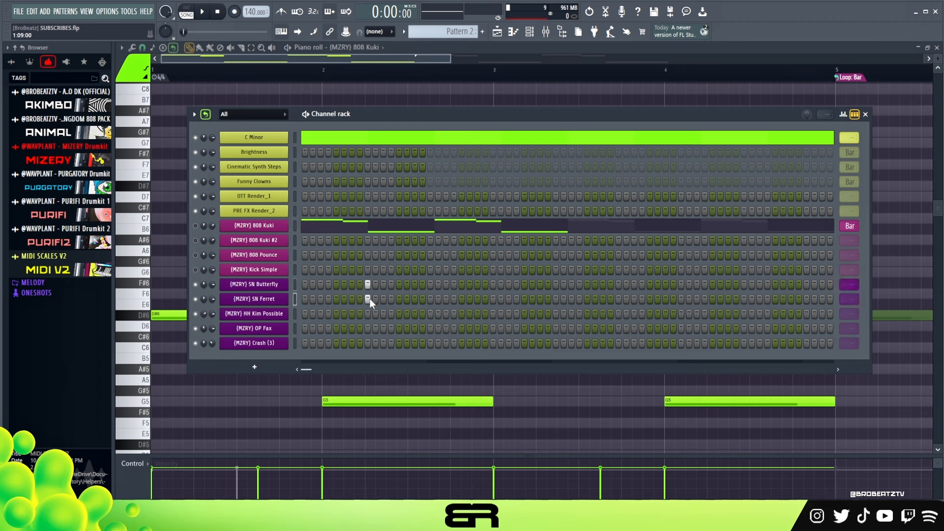
left_click(493, 299)
key("space")
key("space")
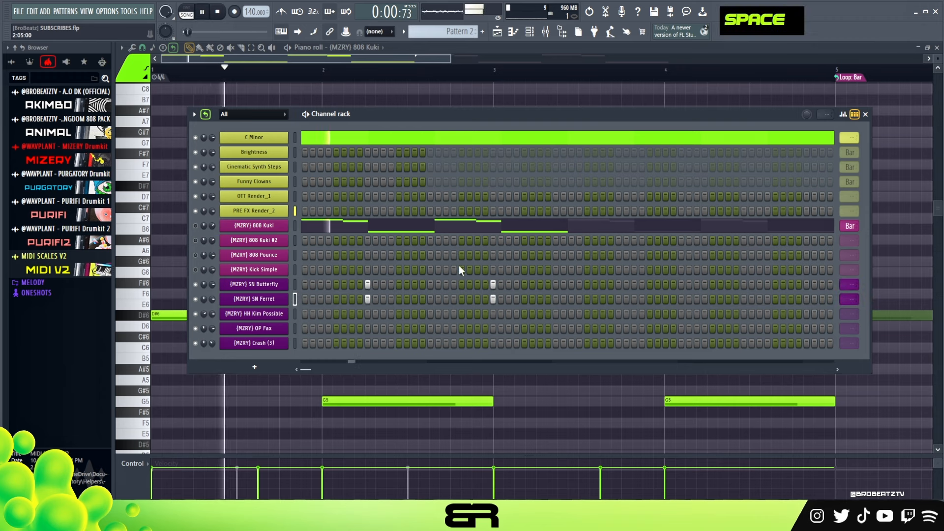
scroll(842, 288, "down", 1)
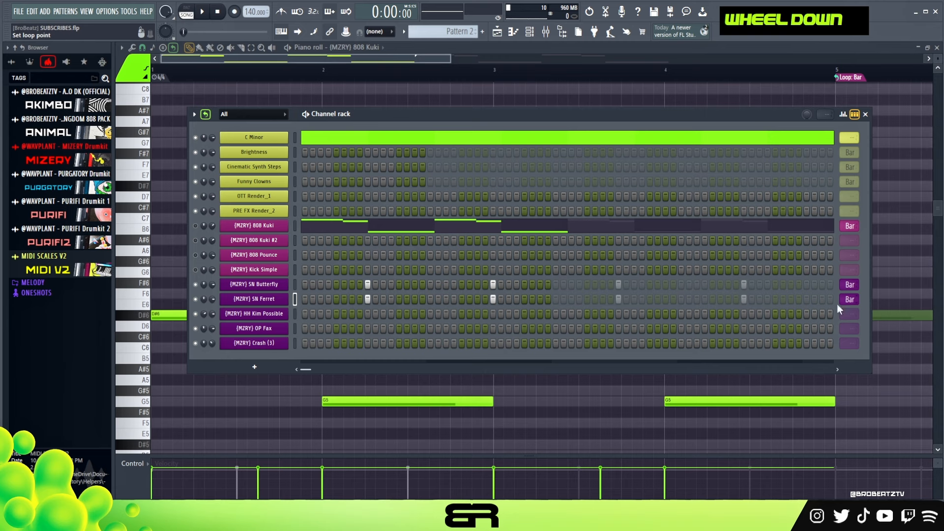
Audition the snares with the melody and add an HH Kim Possible hit on step 9
key("space")
key("space")
left_click(368, 314)
key("space")
key("space")
key("space")
Try an HH Kim Possible hit on step 13, remove it, and place hits on steps 12 and 15 instead
left_click(399, 315)
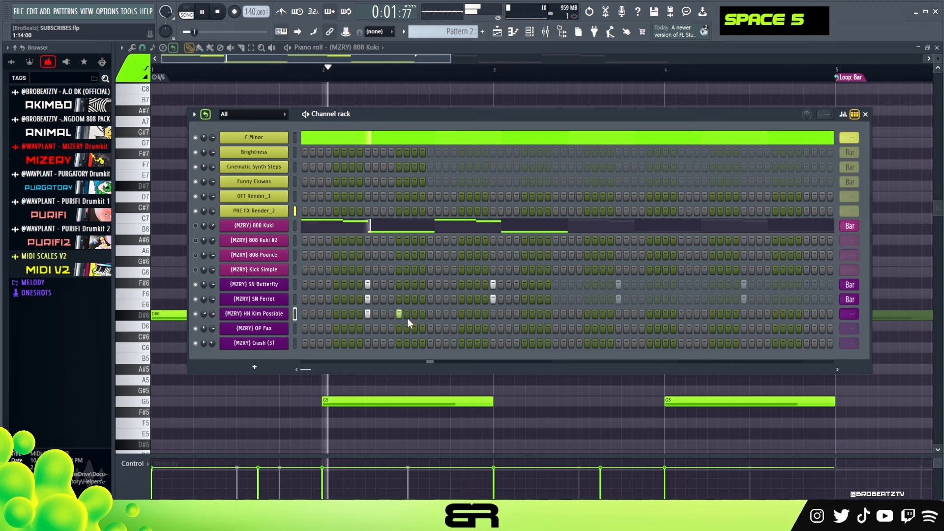
key("space")
key("space")
right_click(399, 313)
left_click(391, 314)
left_click(414, 314)
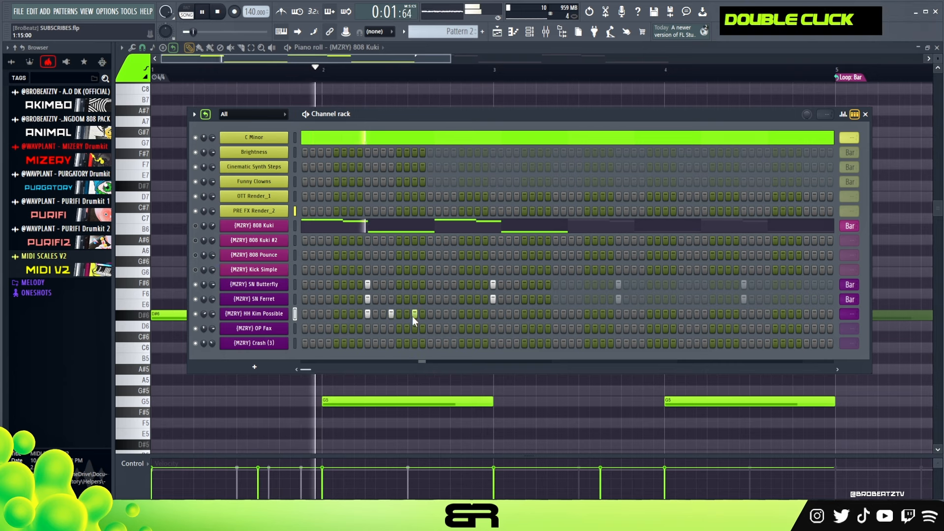
Audition the drum pattern and add an extra SN Ferret hit on step 19
key("space")
key("space")
left_click(445, 300)
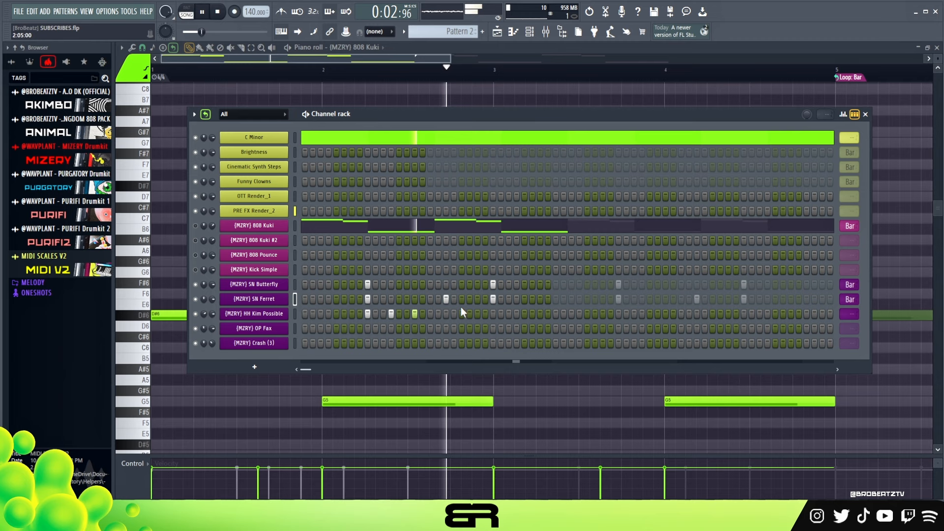
key("space")
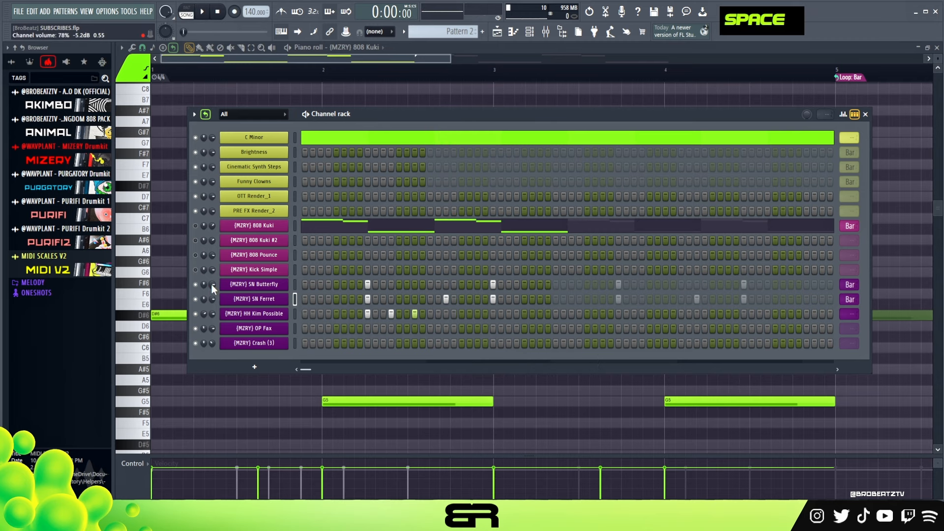
Place a C5 note at the start of bar 1 in the (MZRY) OP Fax piano roll
right_click(272, 334)
left_click(356, 332)
scroll(219, 80, "up", 1)
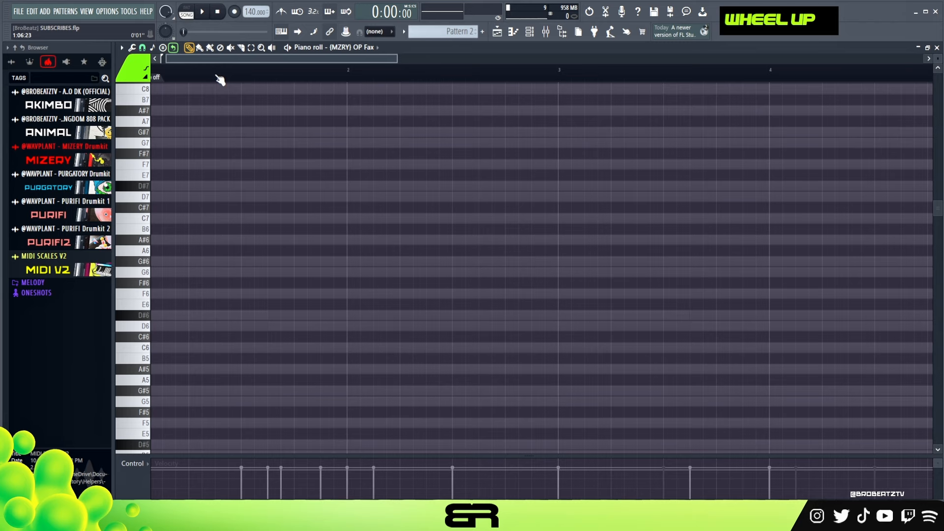
scroll(207, 202, "down", 2)
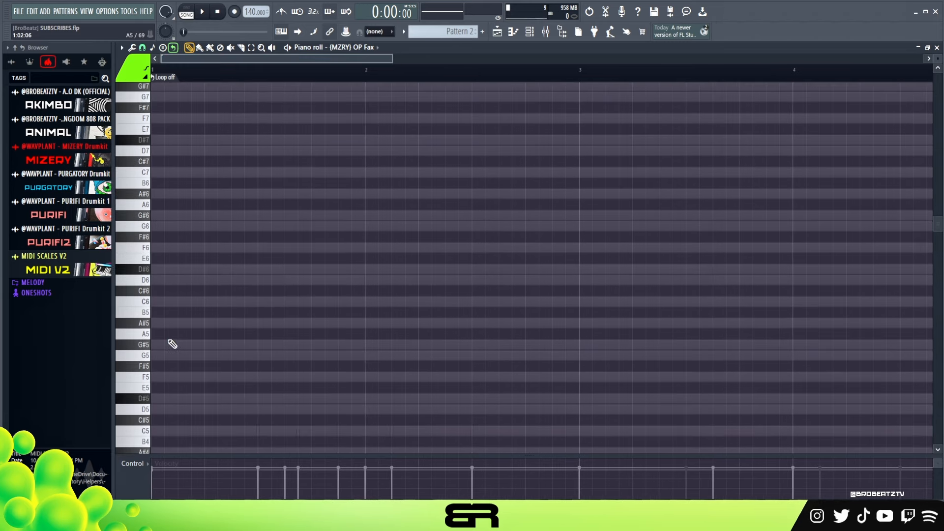
scroll(168, 399, "down", 2)
left_click(170, 387)
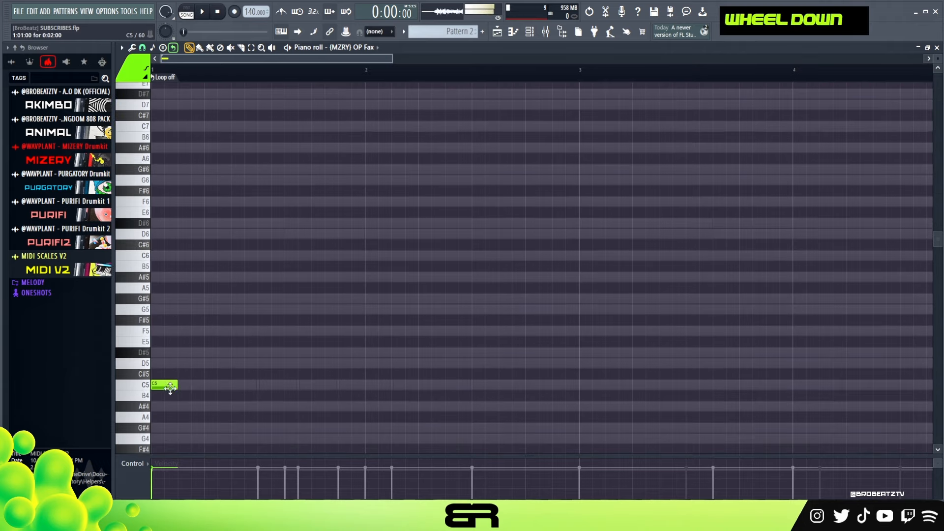
Select the opening C5 note and chop it with the Default chopper pattern
left_click(173, 384, "ctrl")
key("alt+u")
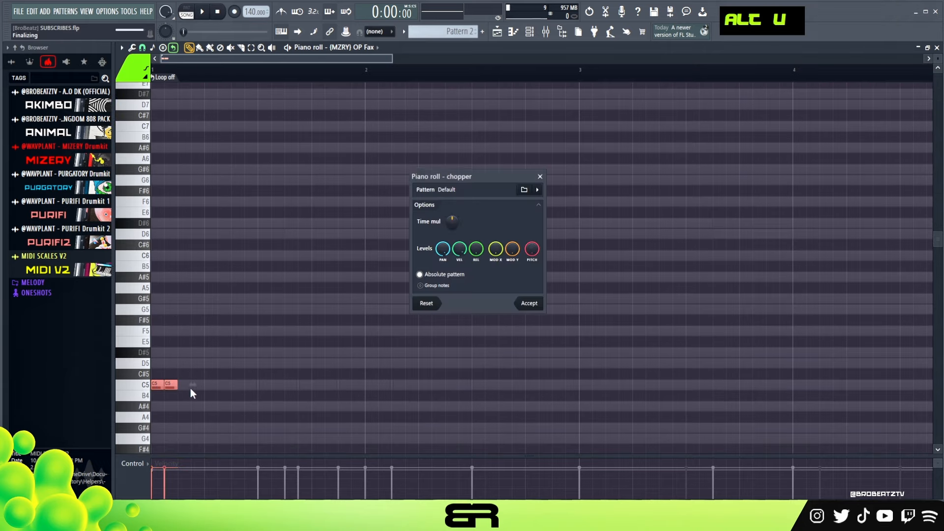
key("Return")
mouse_move(212, 396)
left_mouse_down()
mouse_move(152, 374)
mouse_move(192, 385)
left_mouse_up()
right_click(201, 393)
left_click(210, 383)
key("space")
key("space")
right_click(212, 388)
Chop the opening OP Fax C5 notes into four short hits using the Default pattern with a lower Time mul
left_click(174, 385, "ctrl")
key("alt+u")
scroll(452, 222, "down", 2)
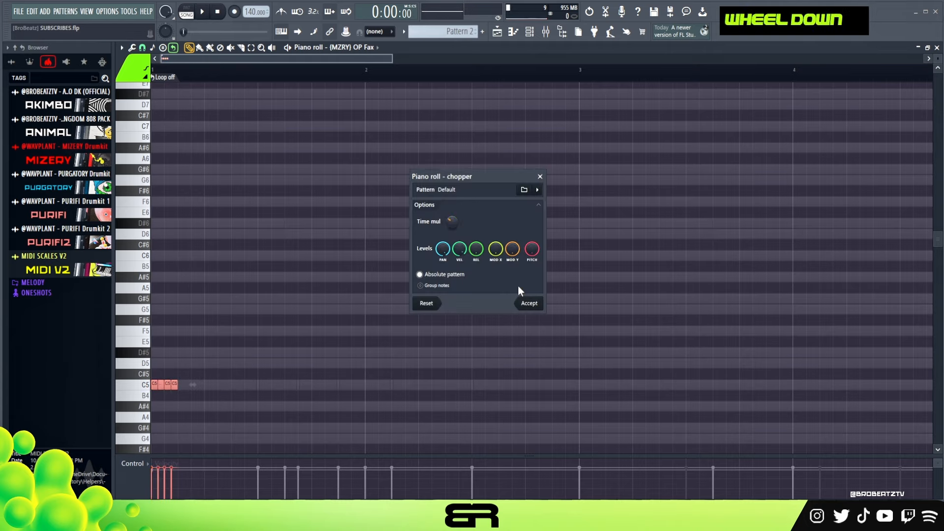
left_click(529, 303)
Add short OP Fax C5 notes on steps 3, 5, 7 and 9 of bar 1 after the opening roll
scroll(475, 285, "down", 3)
left_click_drag(392, 59, 338, 65)
right_click(243, 325)
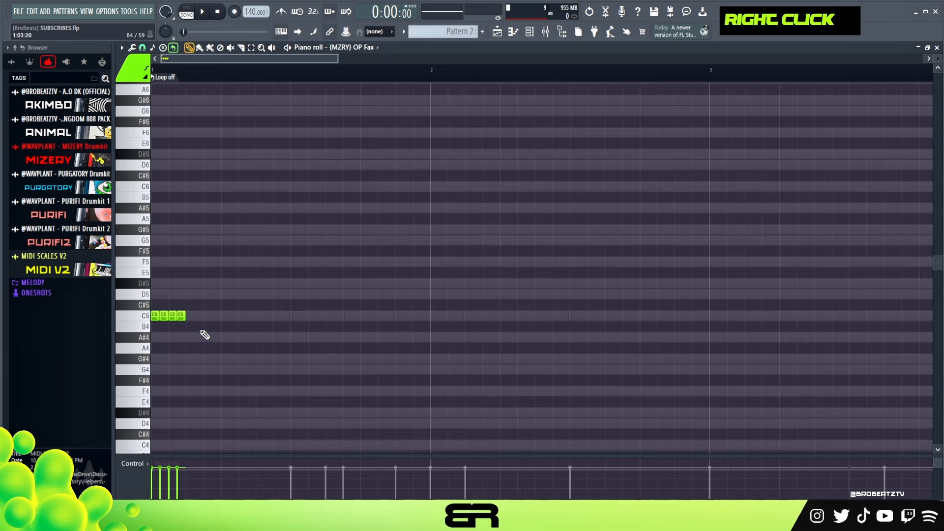
left_click(194, 316)
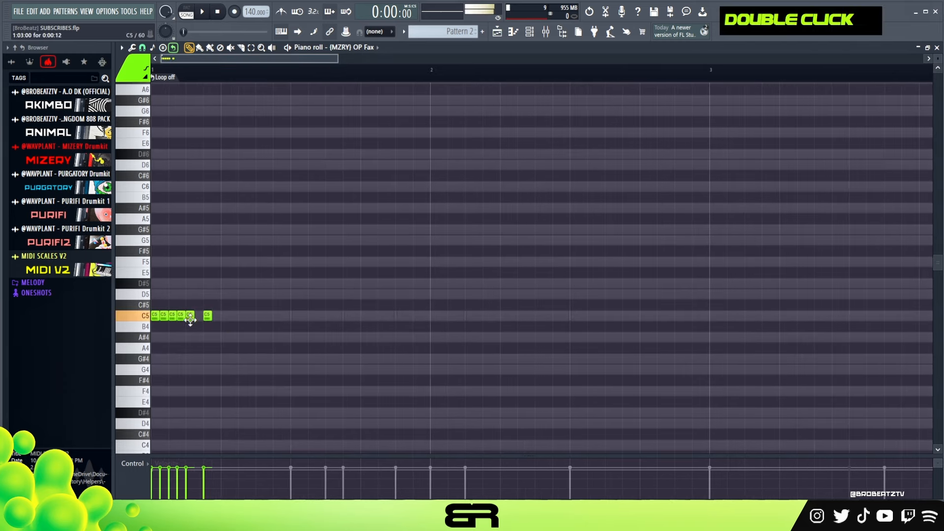
left_click(259, 316)
left_click(294, 316)
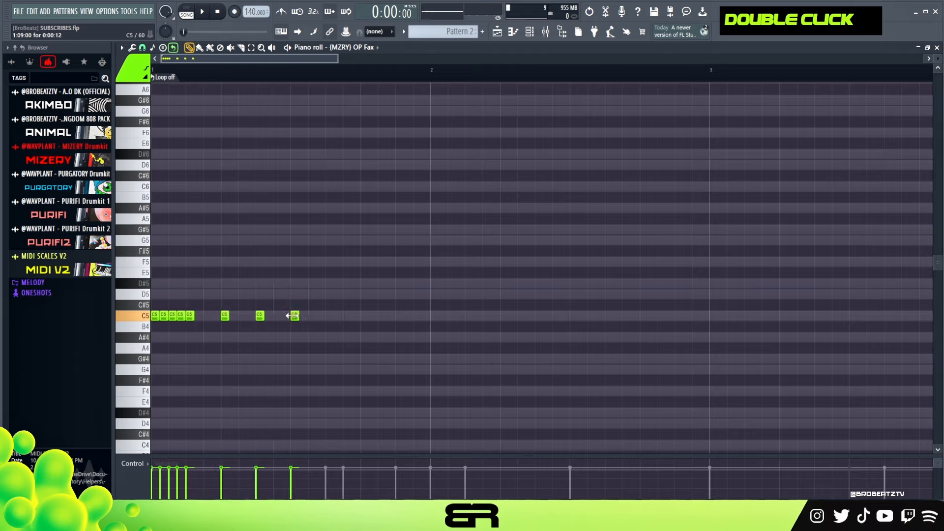
Add short OP Fax C5 notes on steps 11 and 13 of bar 1 and play the pattern
key("space")
key("space")
key("space")
left_click(330, 316)
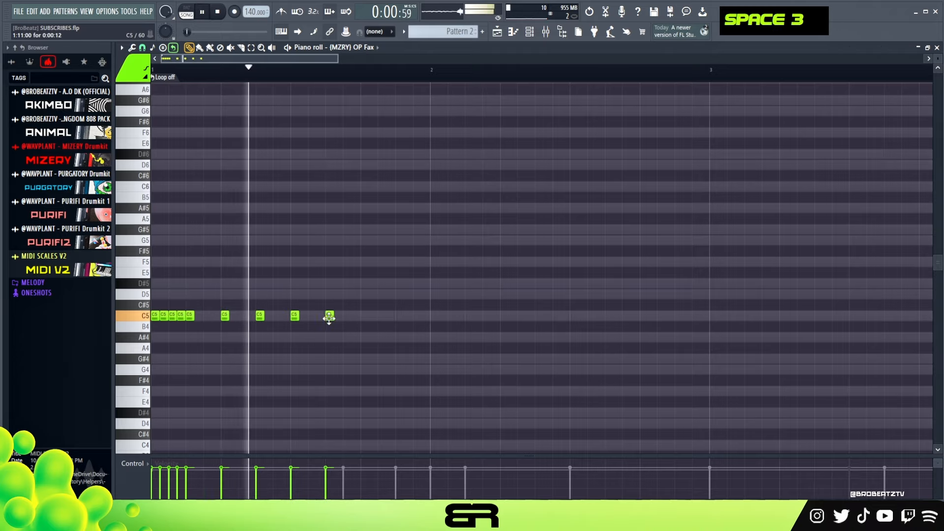
left_click(364, 317)
key("space")
key("space")
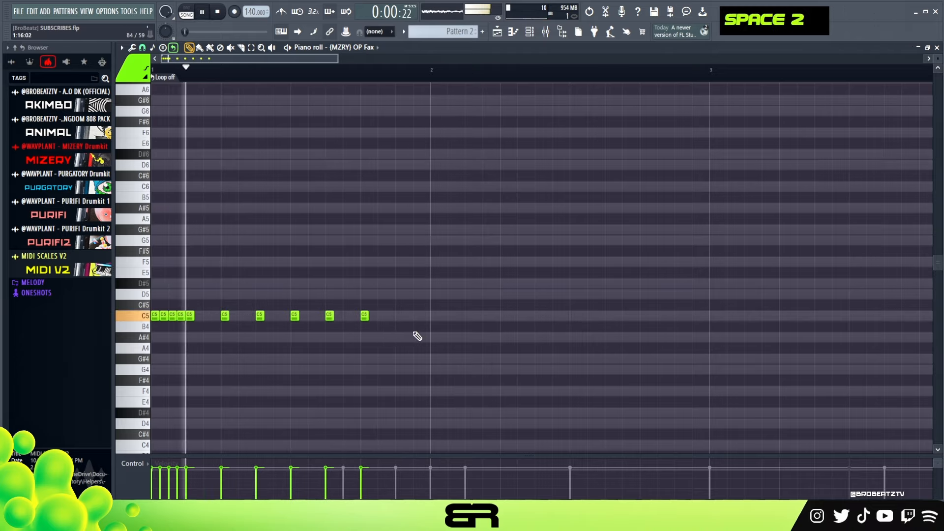
Duplicate all the OP Fax notes of bar 1 into bar 2
left_click_drag(419, 298, 86, 339)
key("space")
left_click_drag(175, 320, 456, 324)
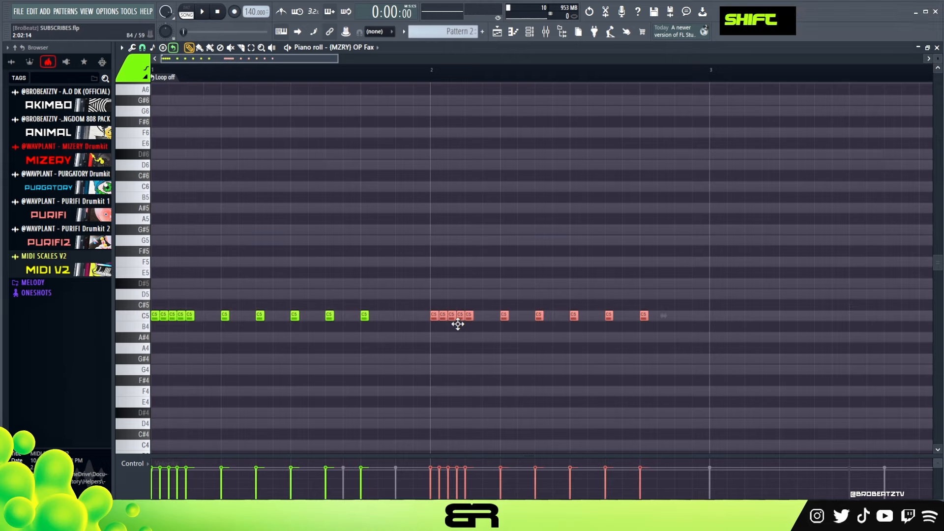
right_click(462, 351)
Delete the last two C5 notes of bar 2, on steps 11 and 13, while the pattern plays
key("space")
right_click(510, 348)
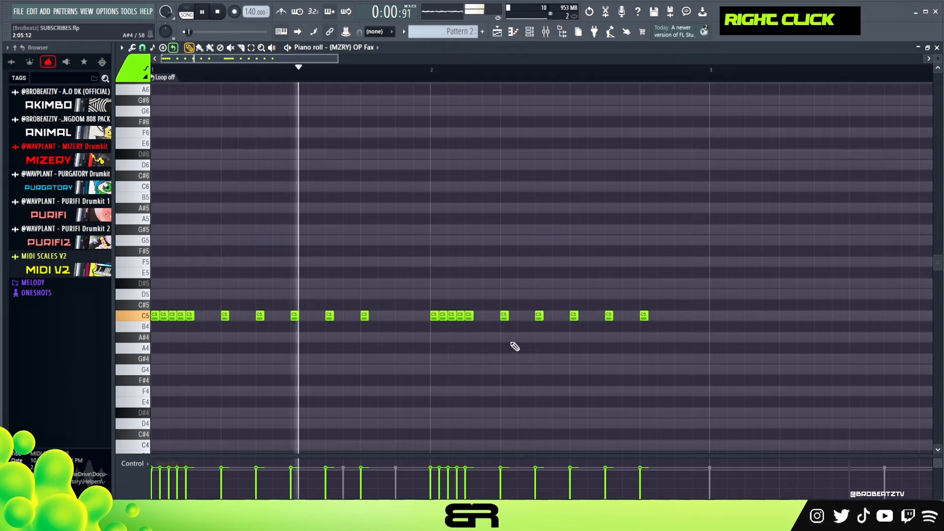
right_click(609, 316)
right_click(644, 316)
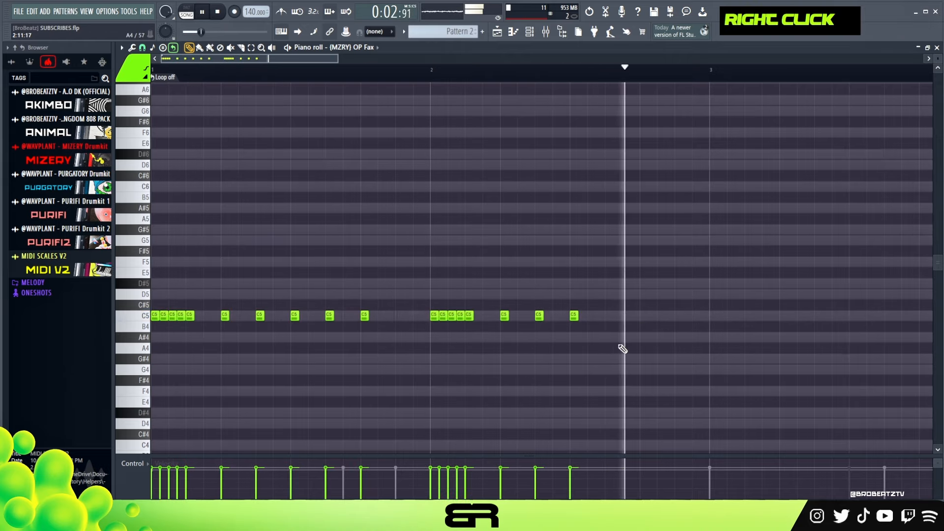
End the OP Fax phrase in bar 2 with an F4 note on step 15 and a G#4 note on step 16
key("space")
key("space")
left_click(678, 391)
left_click(696, 337)
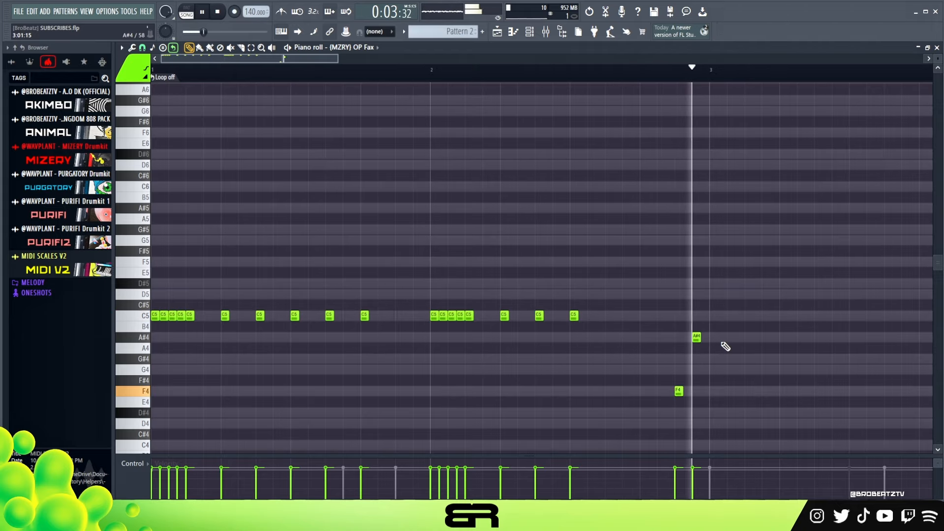
key("space")
left_click(696, 359)
right_click(696, 338)
left_click_drag(756, 245, 151, 440)
right_click(717, 354)
Set the OP Fax loop point to Bar and the HH Kim Possible loop point to 32, auditioning the pattern
key("F6")
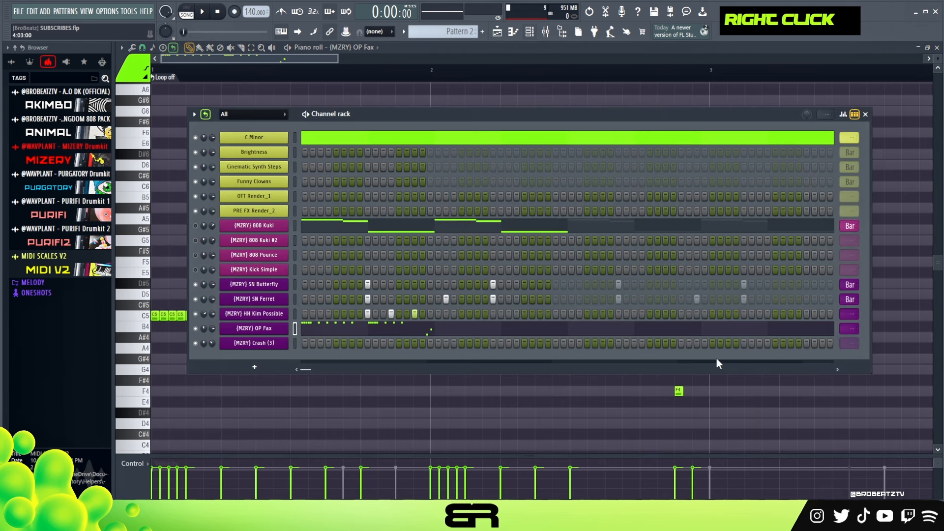
scroll(842, 329, "down", 1)
scroll(845, 317, "down", 1)
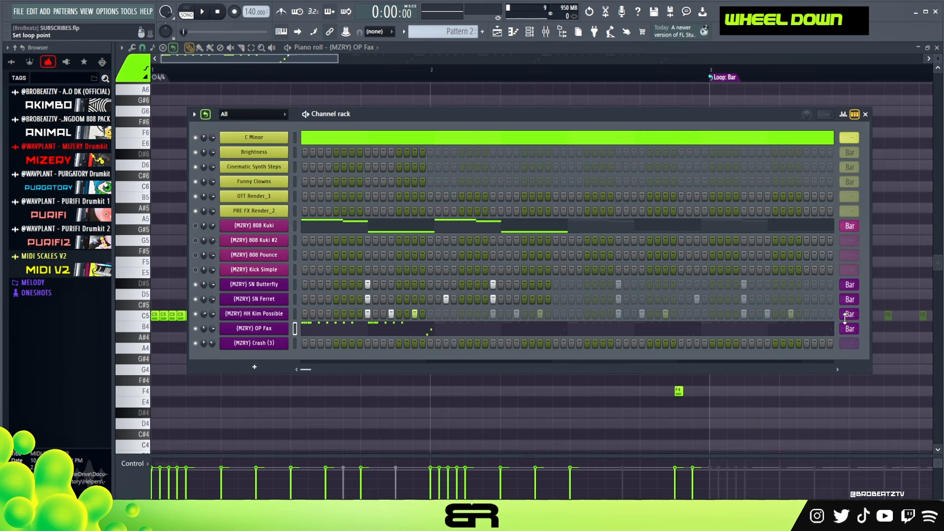
key("space")
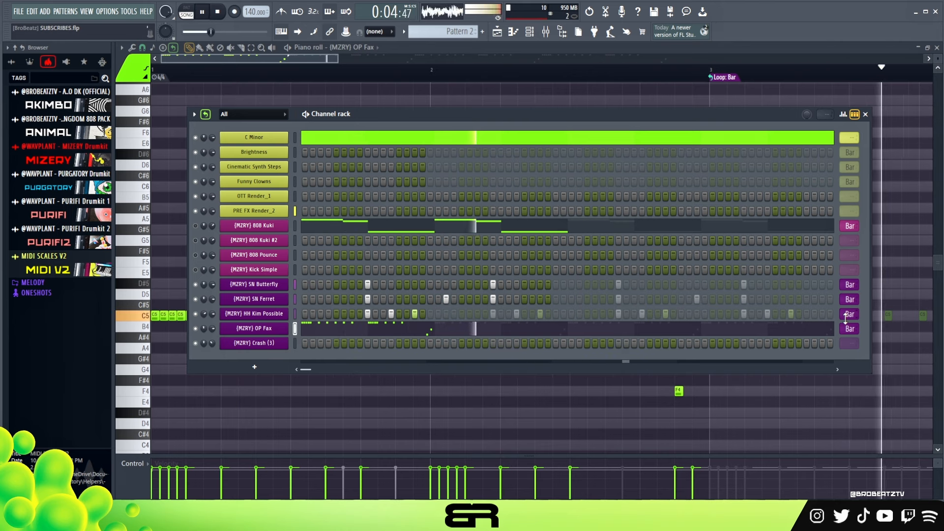
key("space")
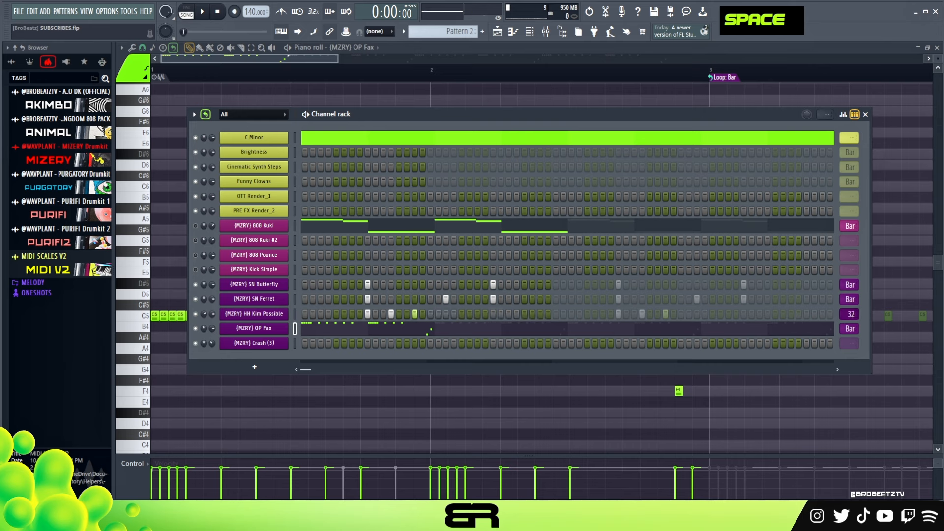
key("space")
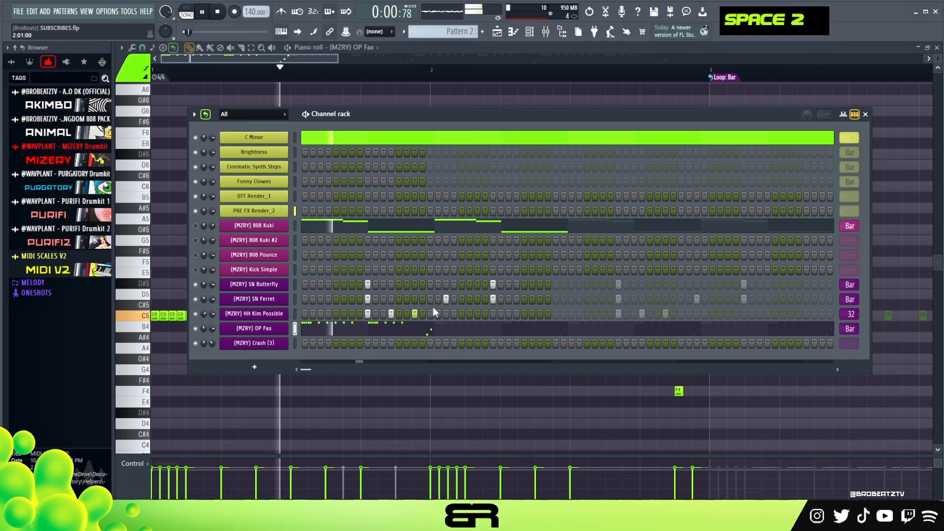
In the (MZRY) Crash (3) piano roll, place a G5 note at the start of bar 1 and lengthen it to 0:12:12
right_click(296, 340)
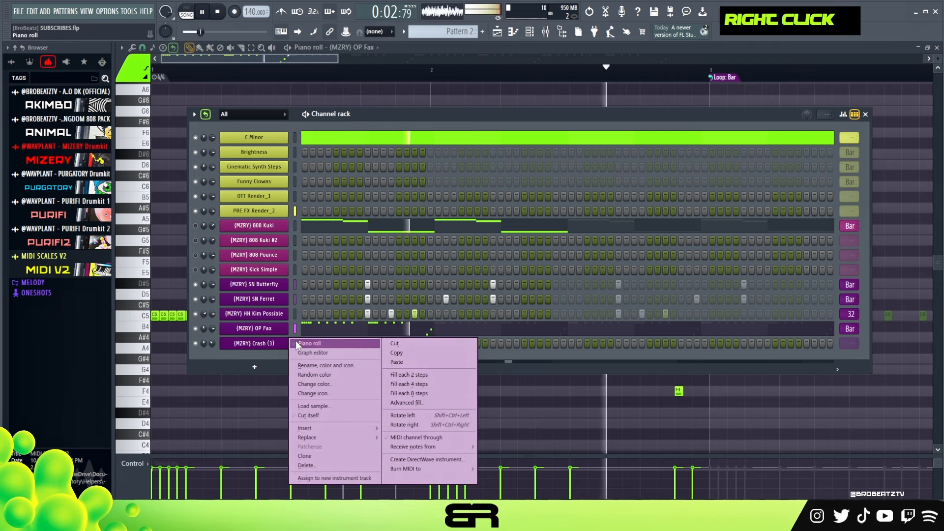
left_click(297, 341)
key("space")
left_click_drag(142, 240, 144, 126)
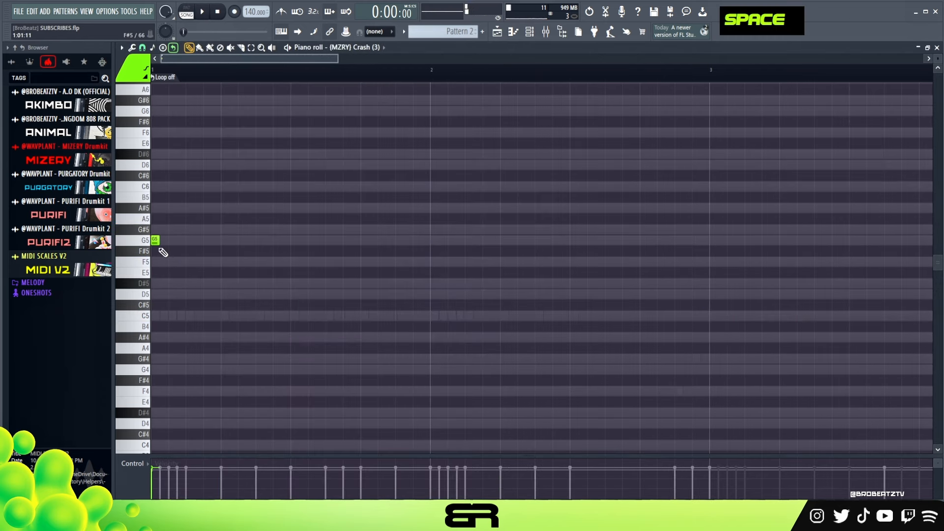
left_click_drag(219, 243, 368, 242)
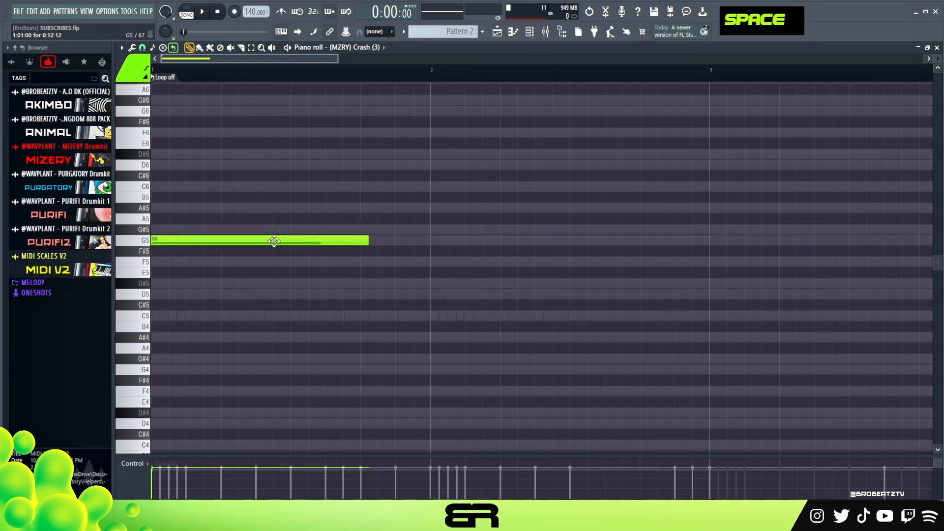
Move the opening Crash (3) note up to A#5 and audition it with the pattern
left_click_drag(270, 242, 224, 207)
key("space")
key("space")
key("space")
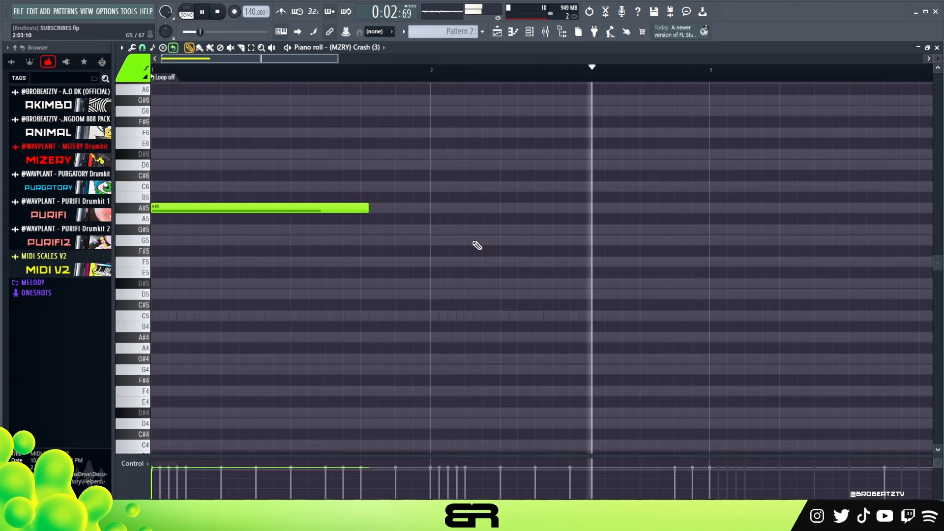
Place a second A#5 Crash note on step 9 of bar 2 and shorten it to 0:07:12
key("space")
key("space")
left_click(572, 208)
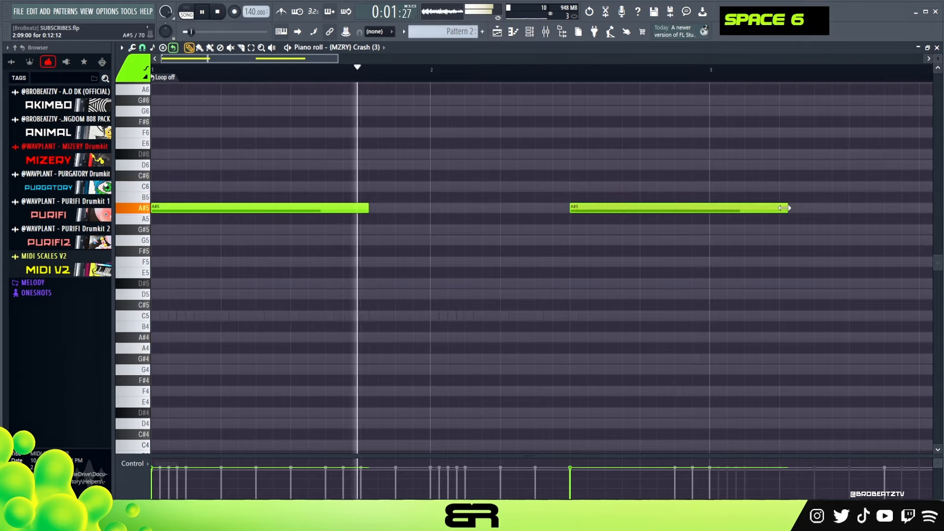
left_click_drag(778, 206, 702, 213)
Select both Crash (3) notes and raise their velocity, checking the result in playback
key("ctrl+a")
scroll(660, 249, "up", 6)
key("space")
key("space")
right_click(371, 274)
key("space")
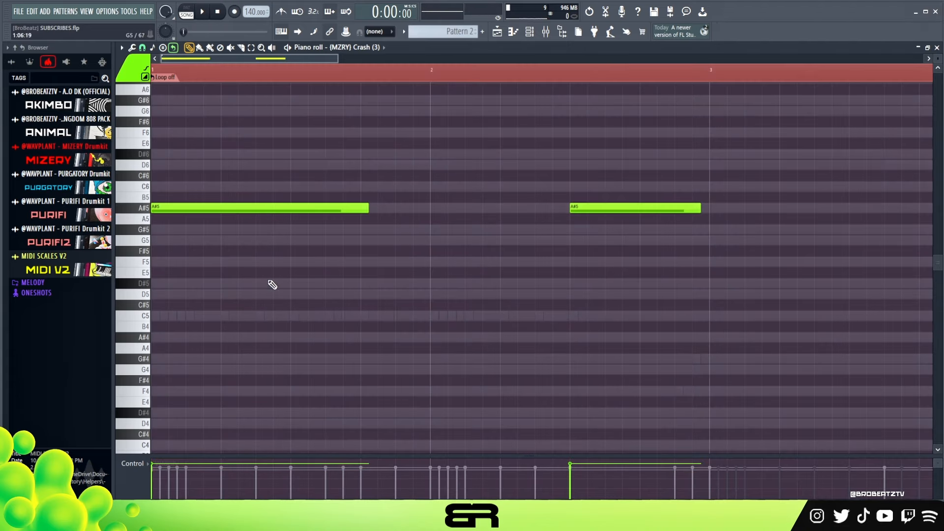
Add a 0:07:12 slide note, drop it an octave to A#4 and move it to 1:01:06 under the opening Crash note
left_click(382, 208)
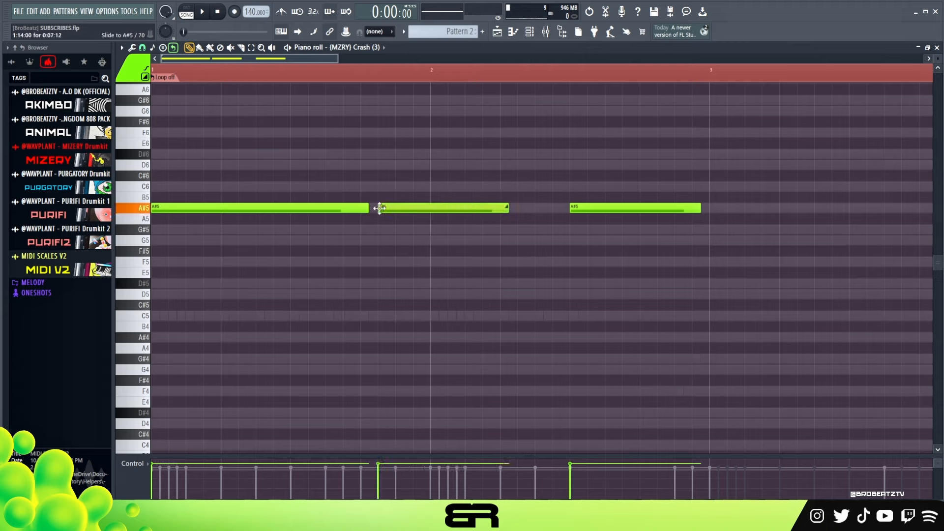
left_click(394, 208, "ctrl")
key("ctrl+Down")
left_click_drag(438, 336, 227, 337)
key("space")
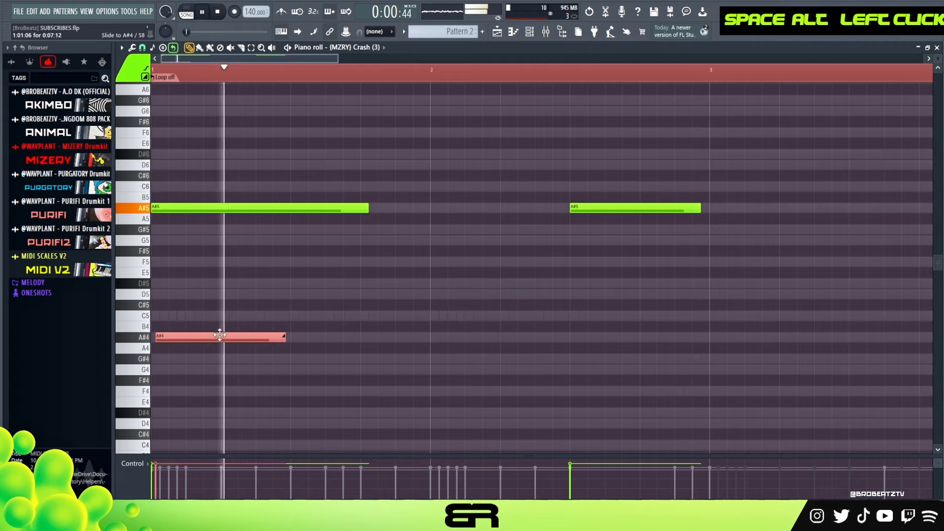
key("space")
Add a D5 slide note starting half a step after the A#5 Crash note in bar 2
left_click(580, 293)
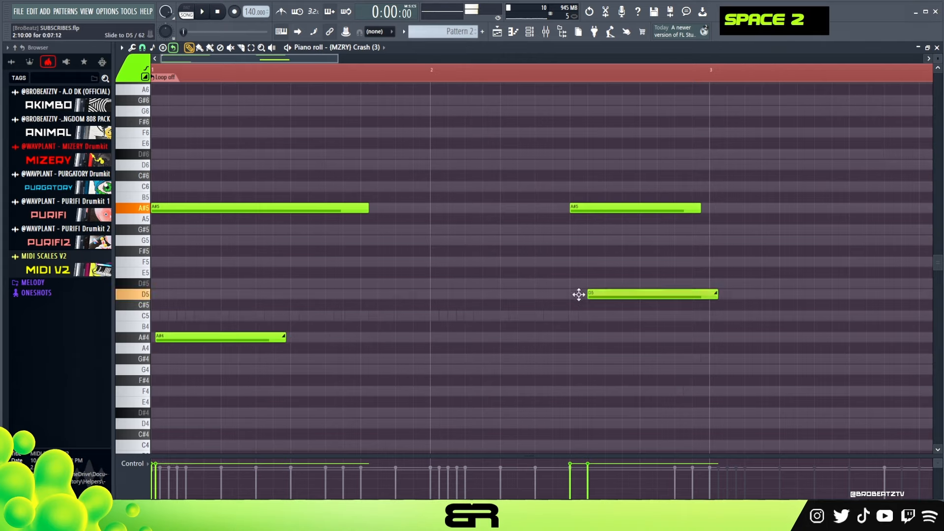
left_click_drag(621, 294, 614, 295)
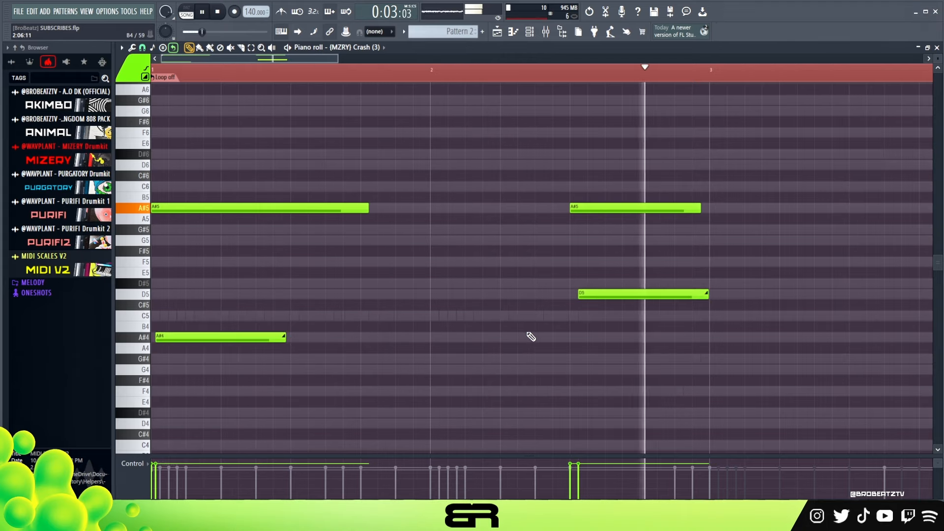
key("space")
Duplicate all the Crash (3) notes and slides from bars 1 and 2 into bars 3 and 4
key("ctrl+a")
left_click_drag(231, 208, 733, 216)
right_click(640, 158, "ctrl")
right_click(511, 156)
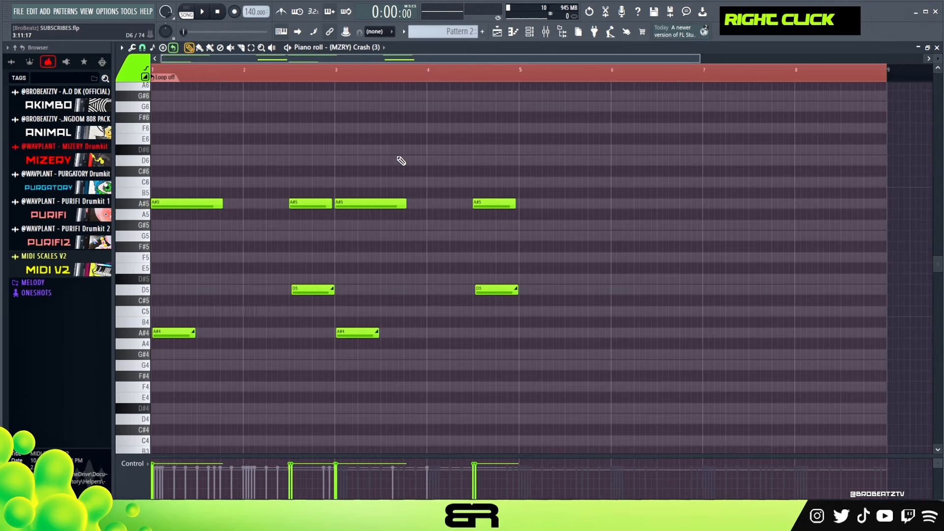
double_click(247, 74)
key("space")
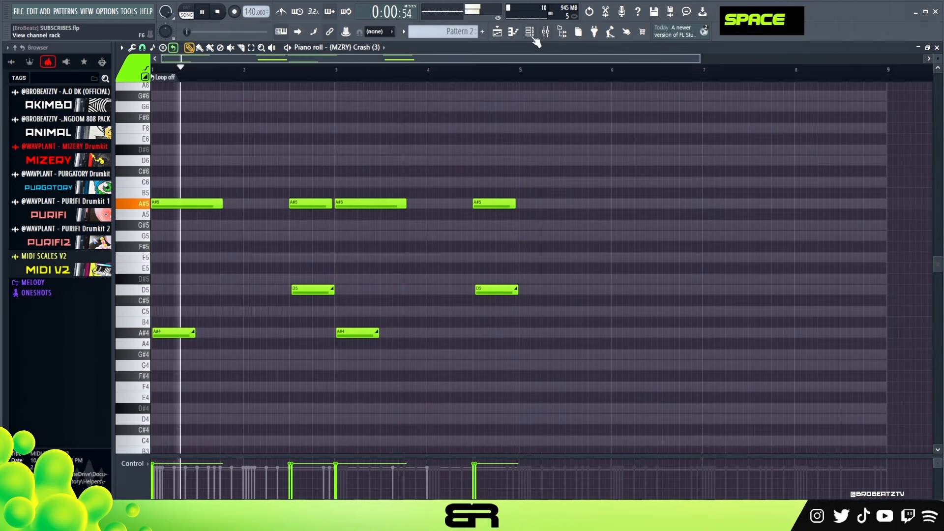
Shorten the D5 slide notes in bars 2 and 4 and trim the A#4 slide in bar 3
key("ctrl+a")
right_click(471, 243)
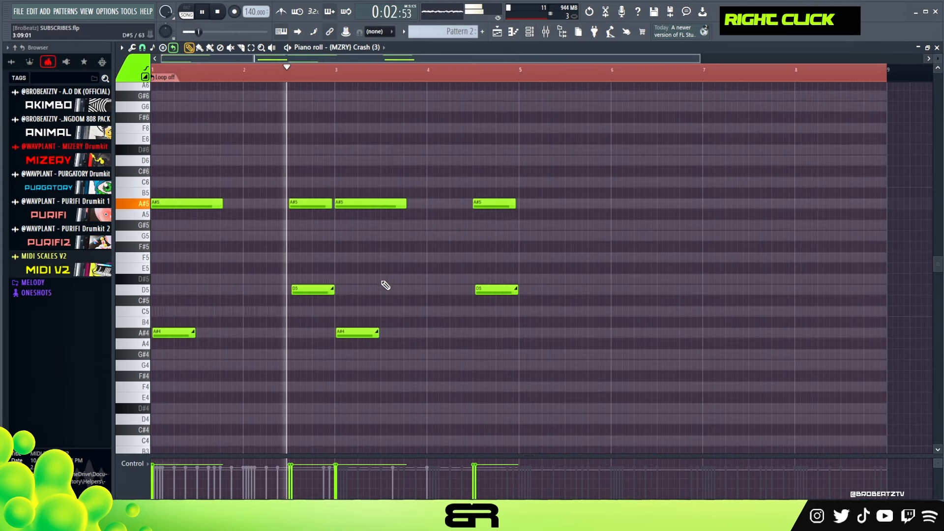
left_click_drag(312, 292, 323, 291)
left_click_drag(516, 290, 506, 291)
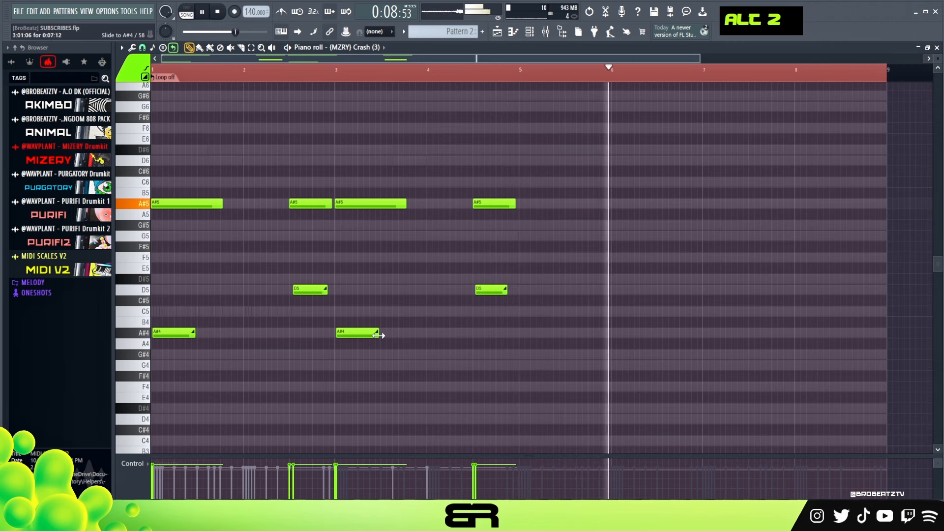
left_click_drag(378, 333, 374, 333)
key("space")
Set the Crash (3) channel's loop point to Bar in the channel rack and play the pattern
left_click(530, 31)
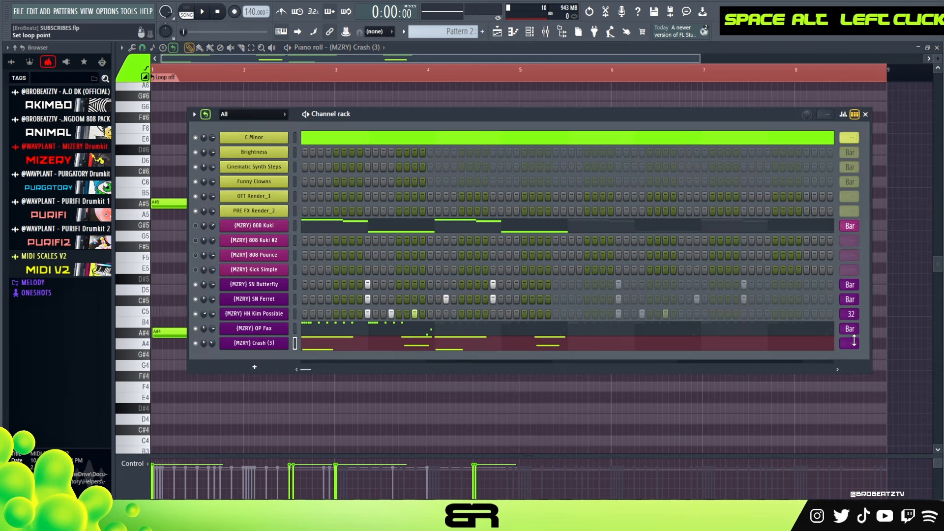
scroll(855, 340, "down", 1)
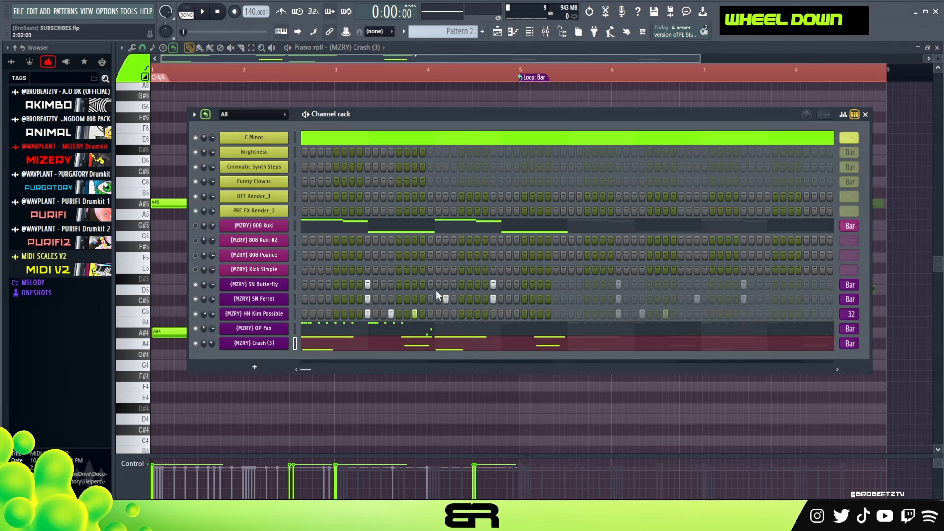
key("space")
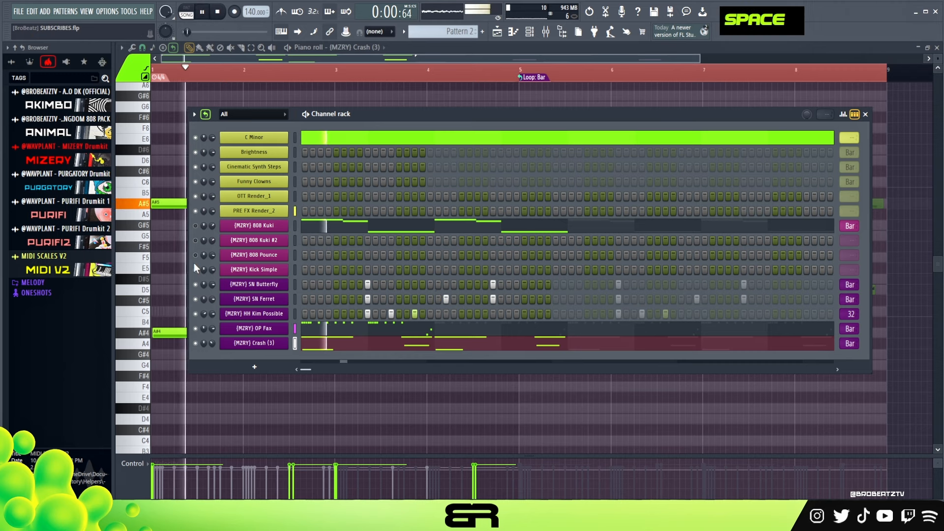
key("space")
Try Kick Simple hits on steps 1, 7 and 13 of the pattern
double_click(261, 270)
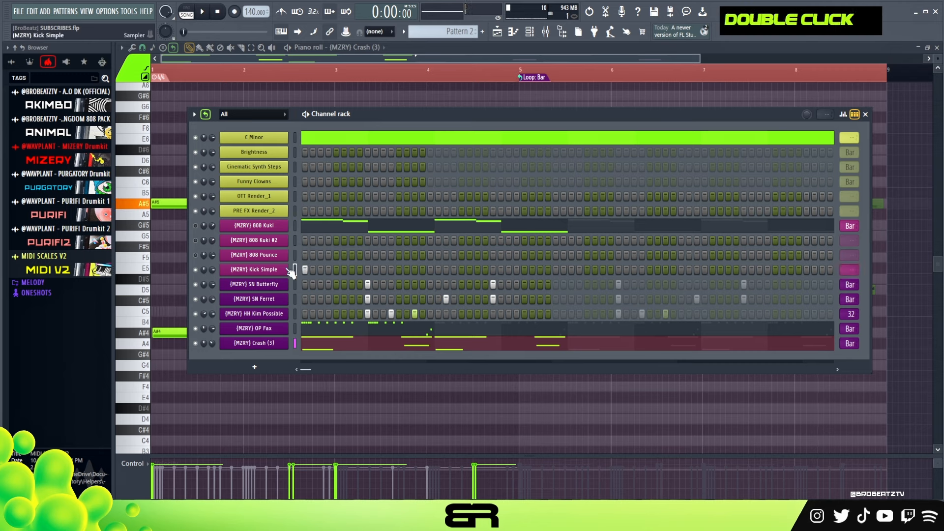
left_click(399, 270)
key("space")
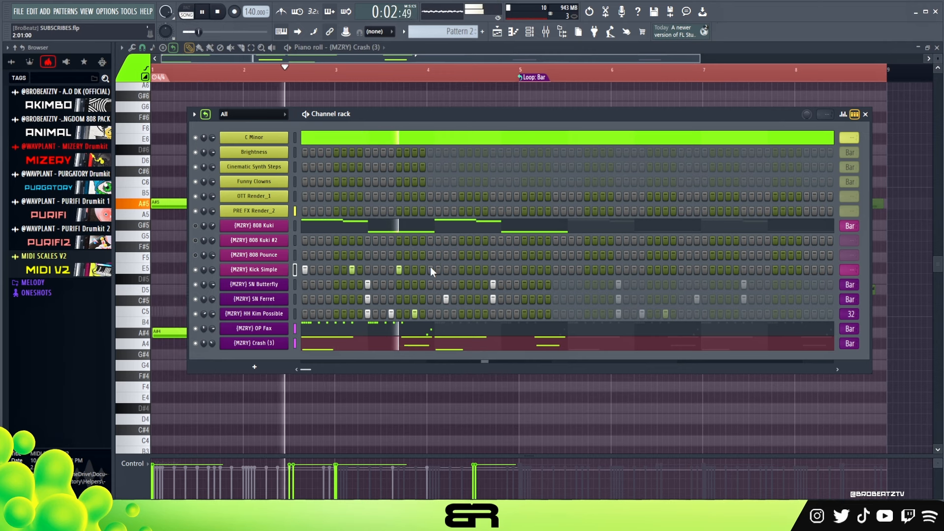
key("space")
right_click(400, 270)
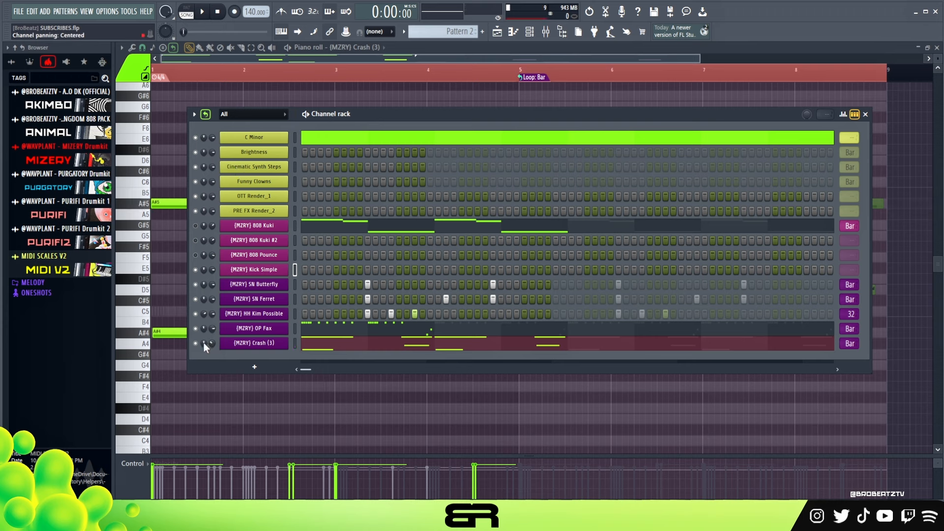
Audition the drums with the melody channels muted and open the 808 Kuki notes in the piano roll
left_click_drag(203, 343, 203, 347)
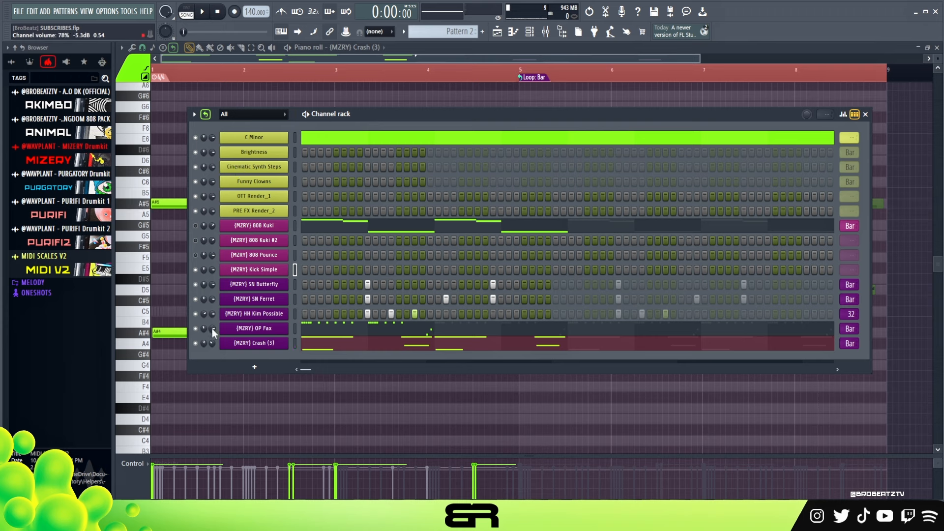
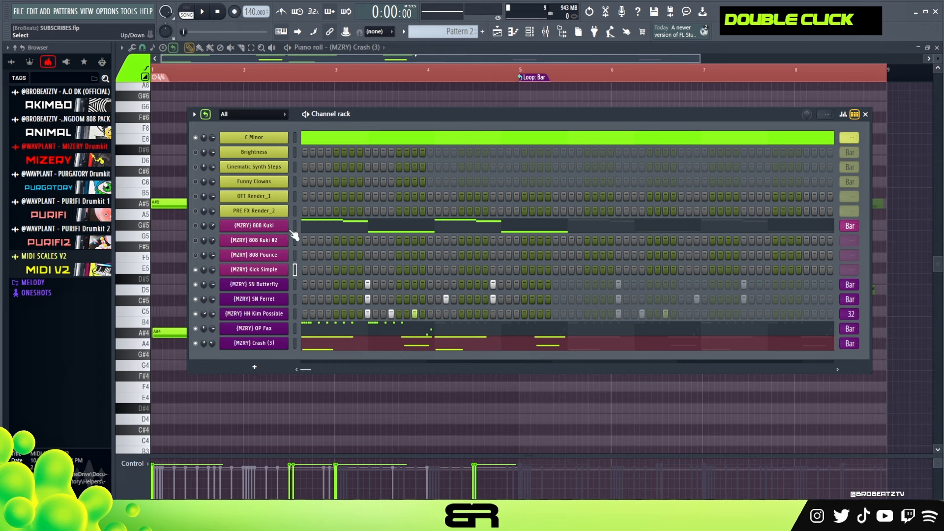
key("space")
key("space")
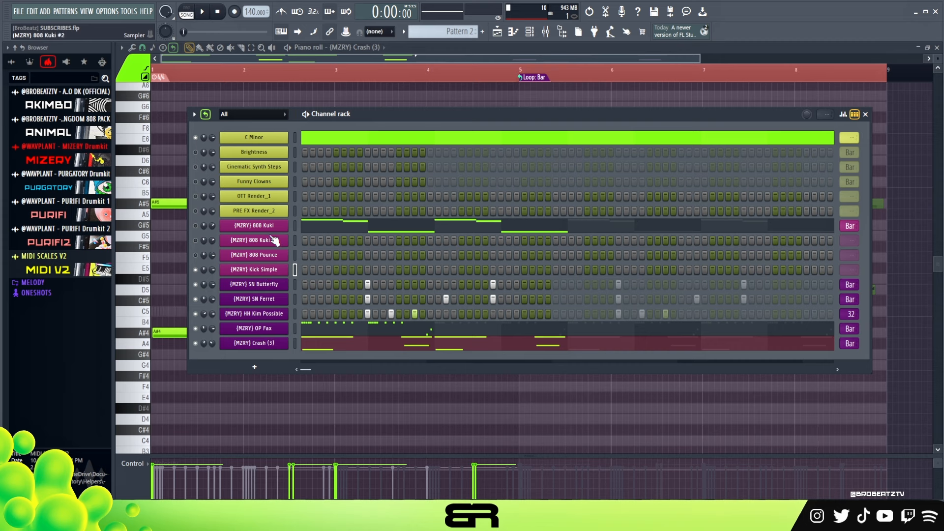
left_click(333, 232)
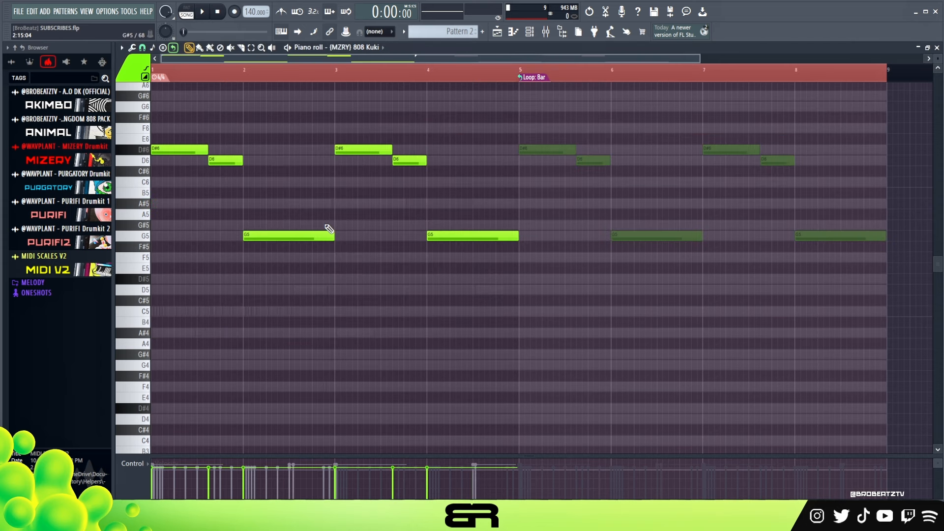
Clear the time selection in the 808 Kuki piano roll and play back its notes
scroll(297, 226, "up", 3)
double_click(520, 74)
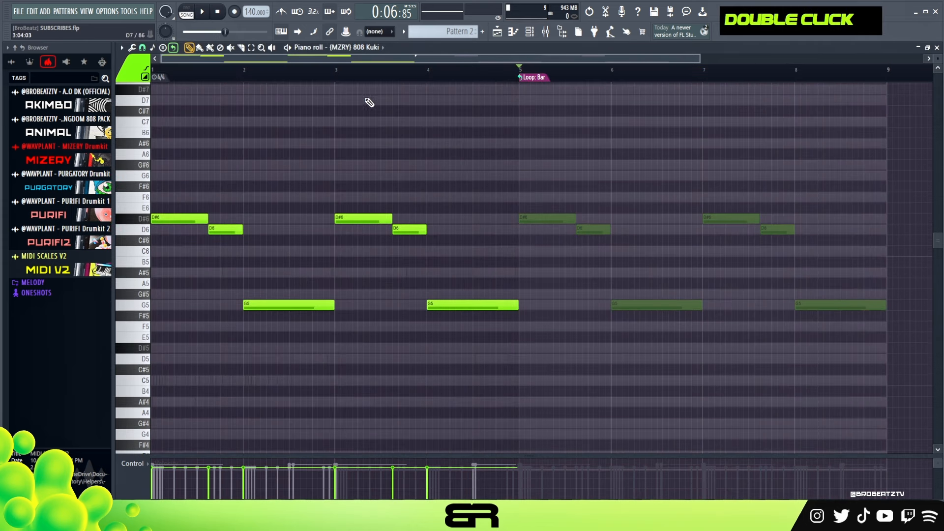
scroll(417, 74, "up", 3)
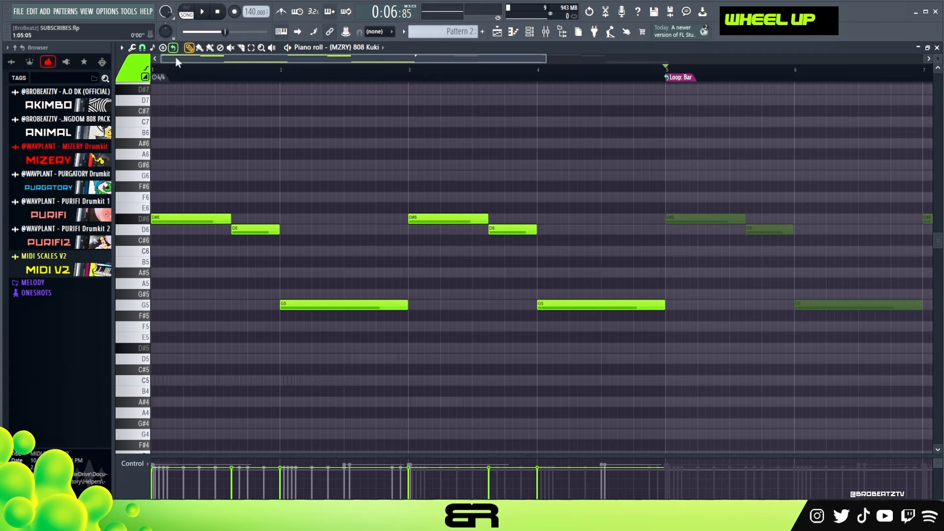
left_click(142, 49)
left_click(156, 178)
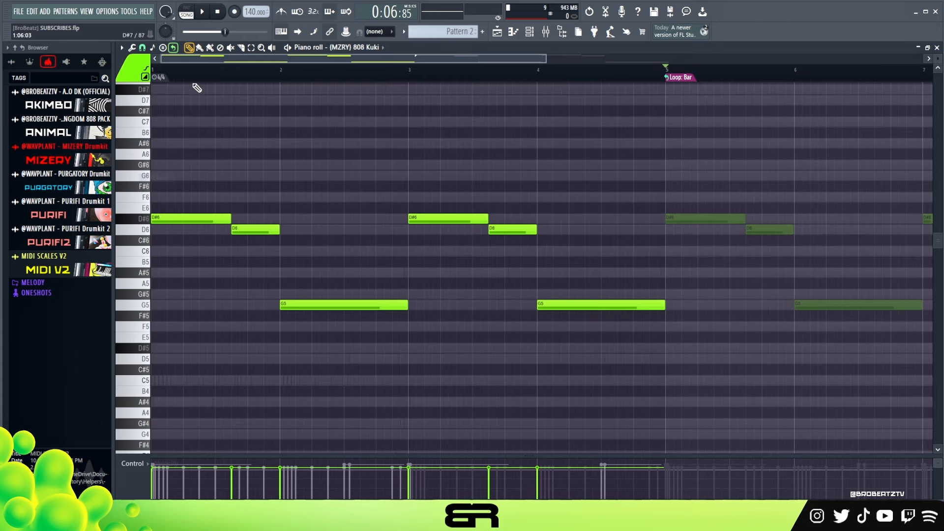
scroll(211, 67, "up", 4)
right_click(348, 205)
key("space")
key("space")
key("ctrl")
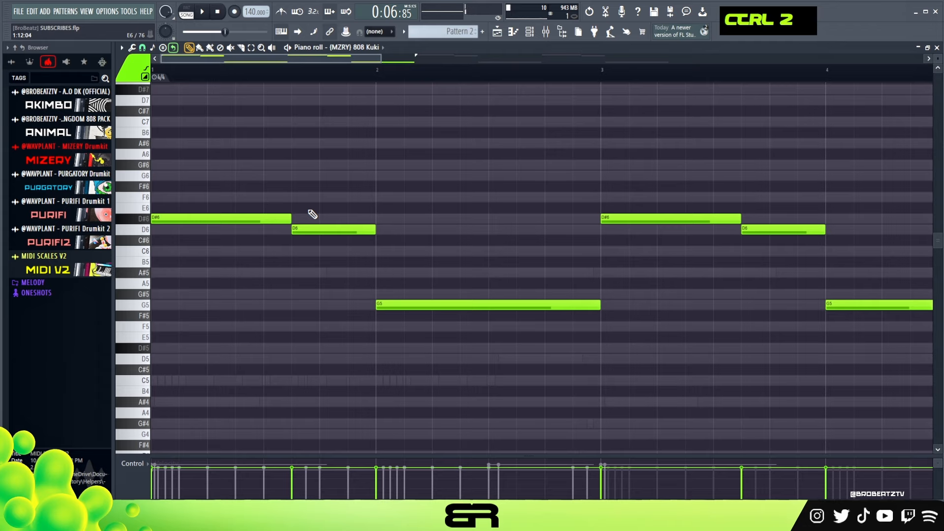
Check the ElastiquePitchV2 pitch shift on mixer Insert 2 and transpose all 808 Kuki notes up seven semitones
left_click(547, 35)
left_click(784, 211)
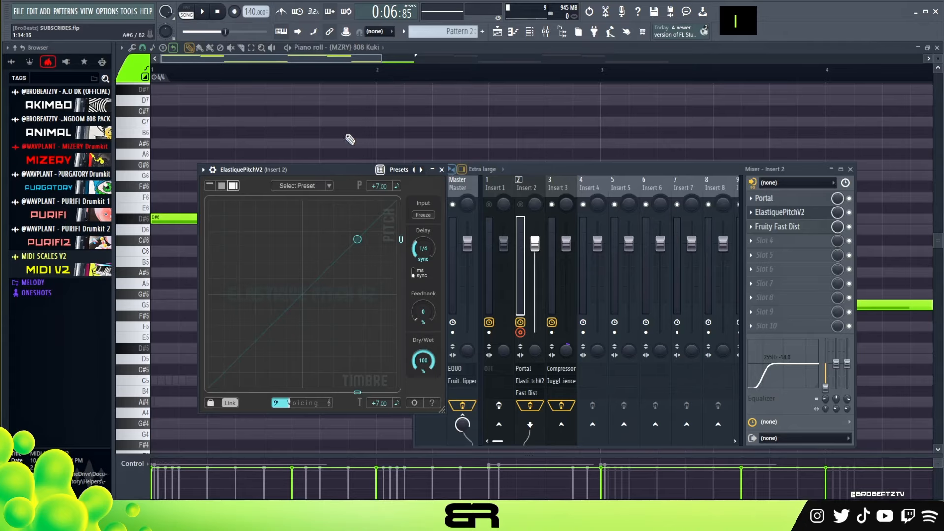
key("ctrl+a")
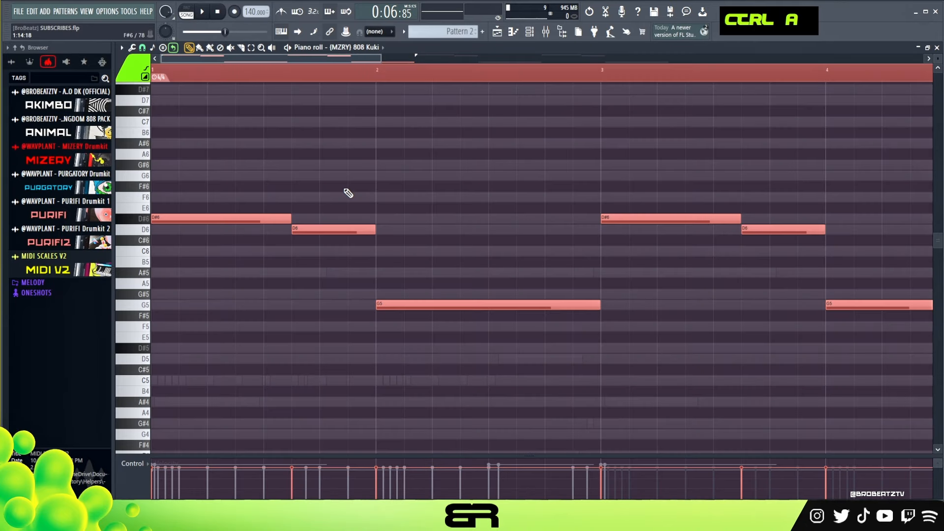
key("shift+Up")
key("shift+Up")
key("shift+Up")
key("shift+Up")
key("shift+Up")
key("shift+Up")
key("shift+Up")
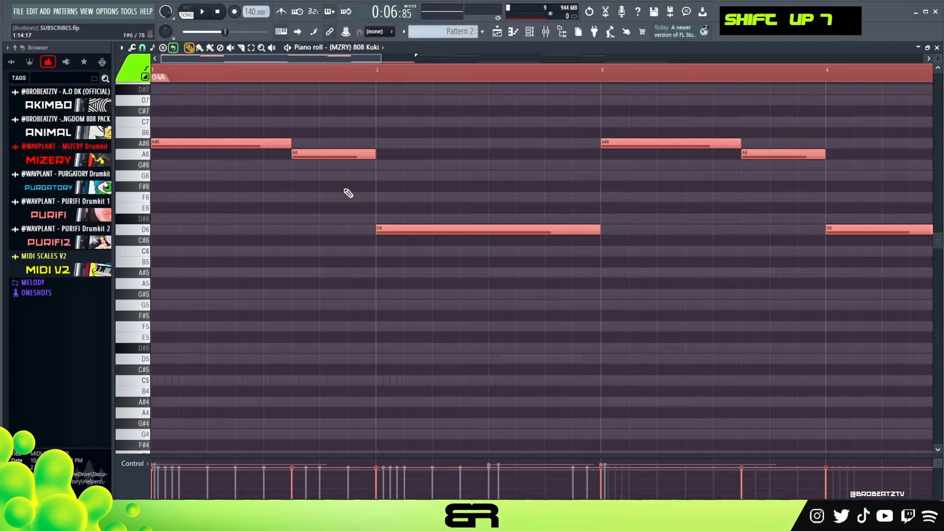
Clear the notes of the C Minor guide channel in the channel rack
scroll(352, 196, "up", 1)
left_click(530, 32)
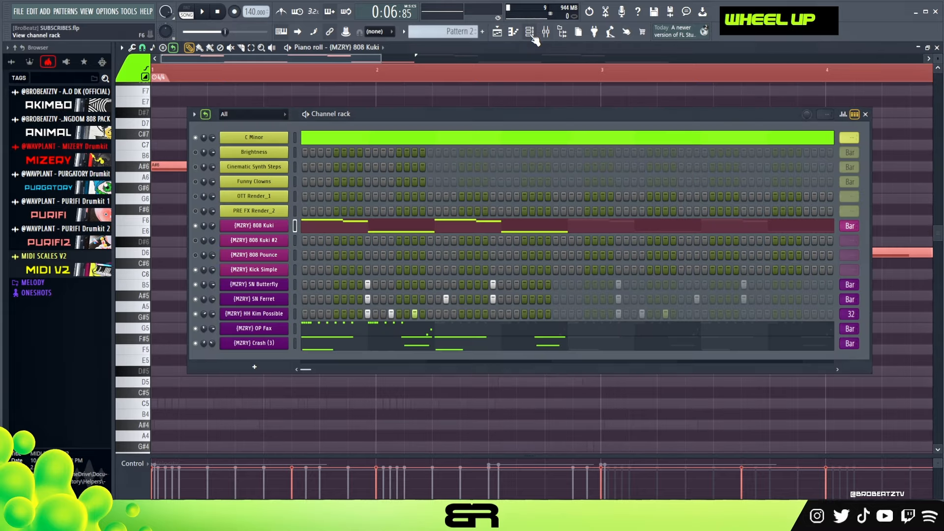
right_click(272, 137)
left_click(396, 139)
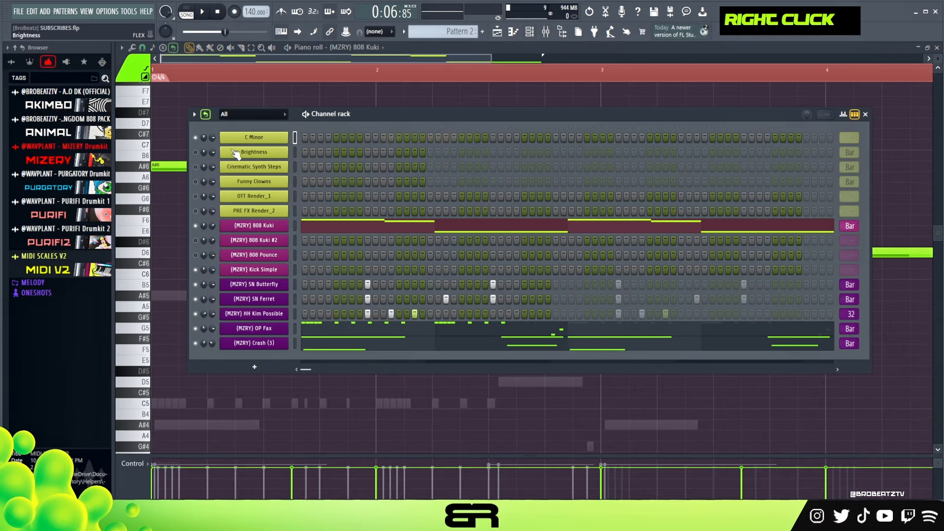
Play the pattern from the start to check the transposed 808 Kuki notes against the melody and drums
right_click(259, 96)
scroll(314, 182, "up", 1)
key("space")
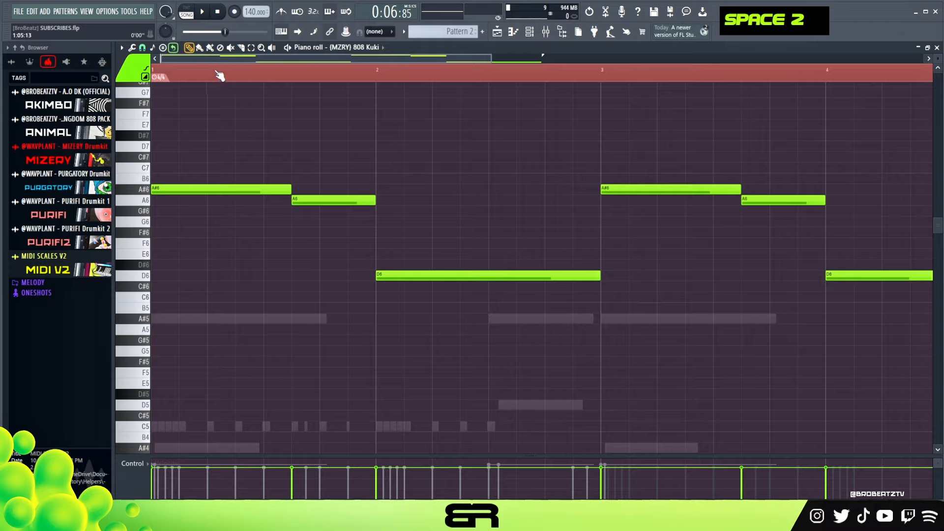
key("space")
right_click(316, 158)
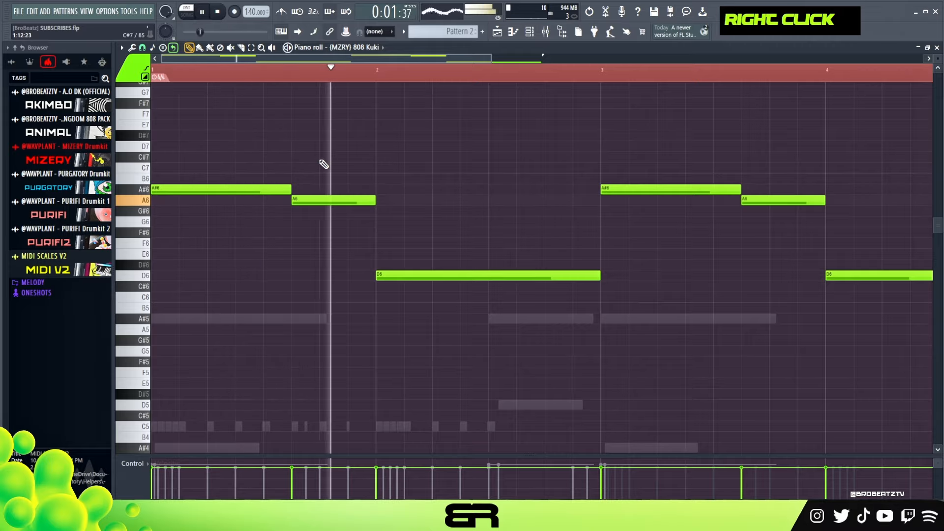
key("space")
key("space")
key("space")
key("space")
key("space")
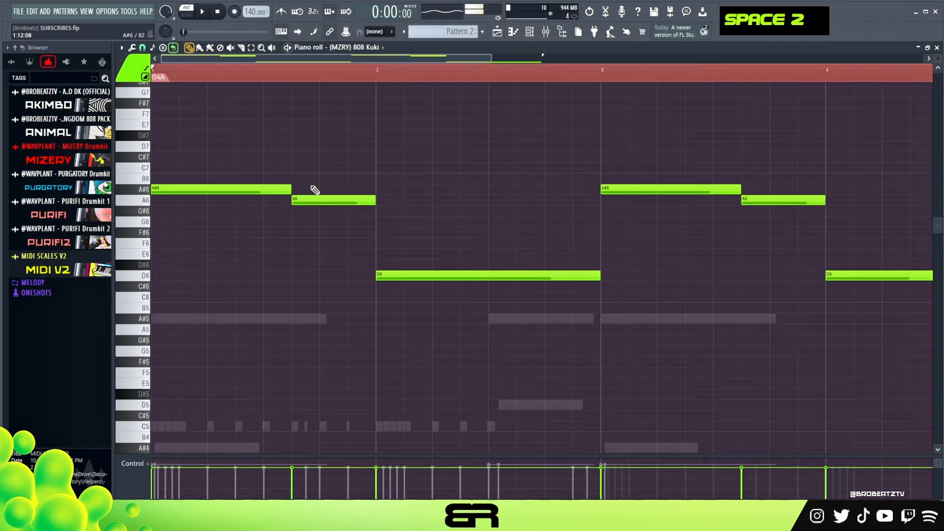
Shift the boundary between bar 1's A#6 and A6 notes four steps earlier, to step 7, and replay it
right_click(284, 215)
left_click_drag(291, 194, 236, 196, "shift")
right_click(251, 243)
key("space")
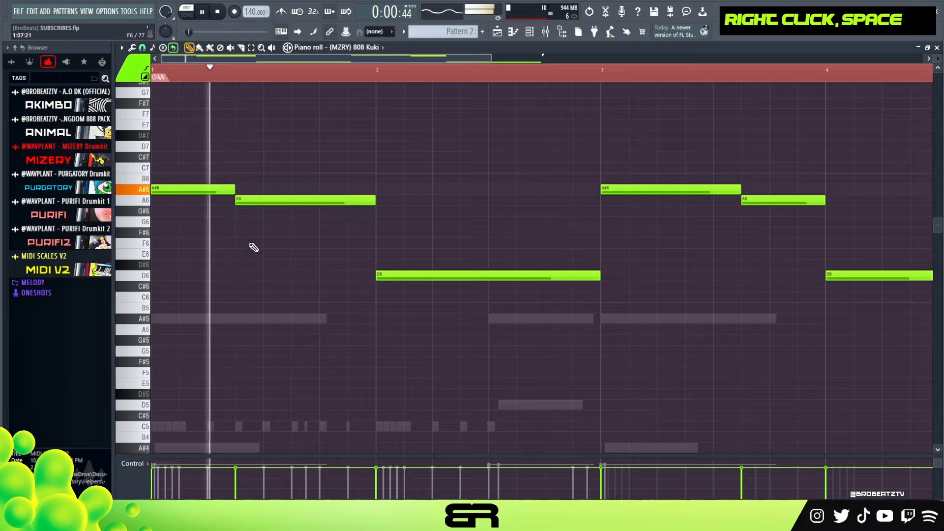
right_click(285, 268)
key("space")
key("space")
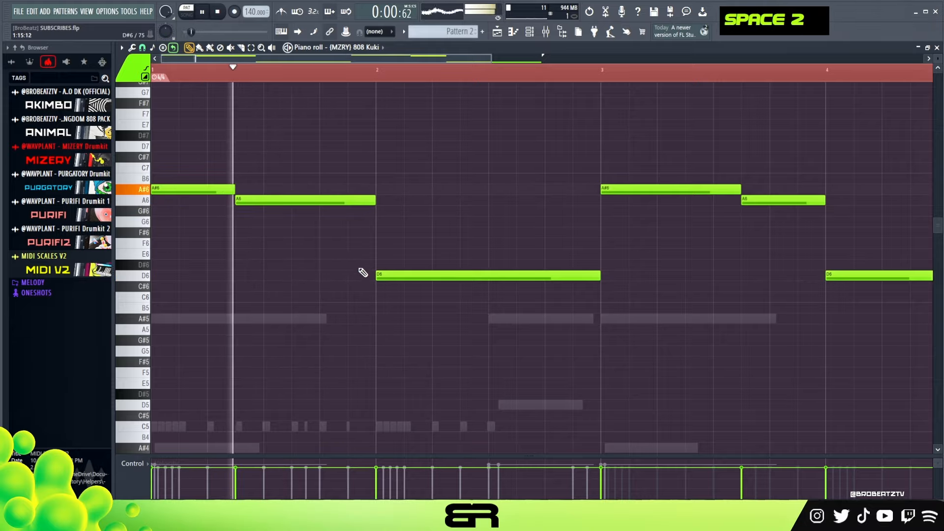
Trim the start of bar 2's D6 note so that it begins on beat 2, and replay the pattern
left_click_drag(377, 275, 432, 277)
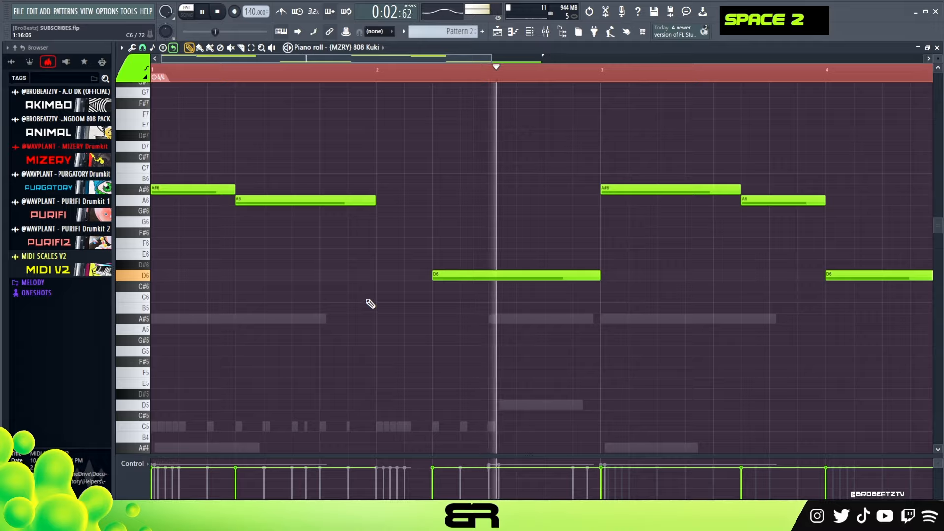
key("space")
key("space")
Delete the 808 Kuki notes in bars 3 and 4 and lower the remaining notes by one octave
right_click(640, 189)
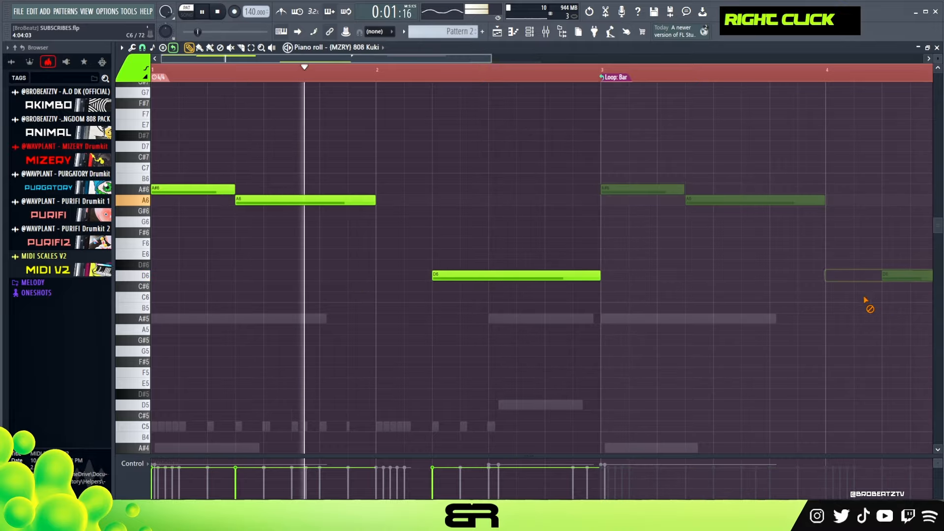
key("space")
key("ctrl+a")
key("space")
key("ctrl+Down")
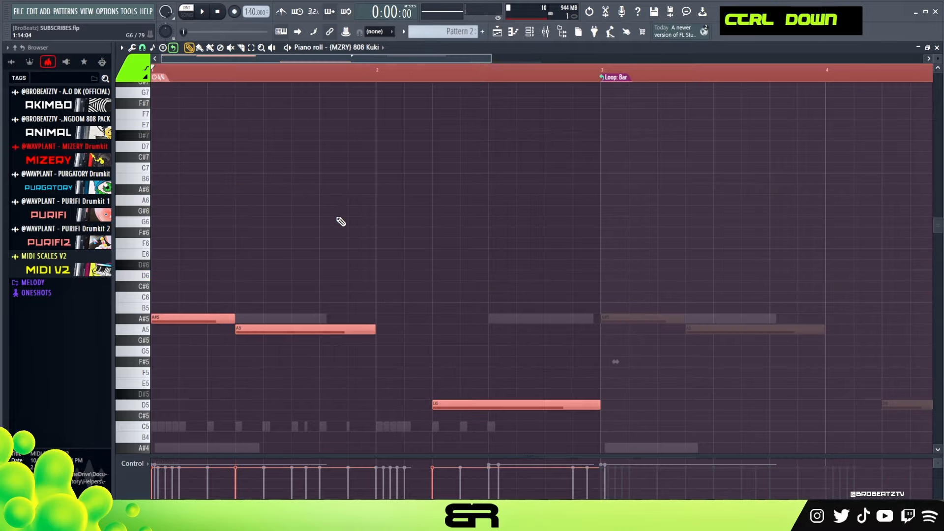
Shorten bar 1's A#5 note to leave a small gap before the A5 note, checking it in playback
scroll(339, 216, "down", 2)
key("space")
key("space")
key("space")
key("space")
key("space")
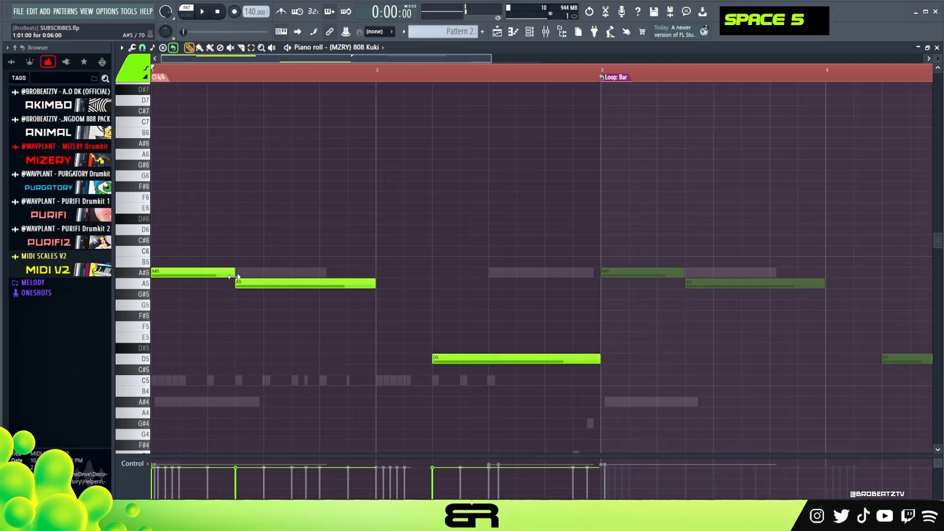
left_click_drag(236, 272, 219, 276)
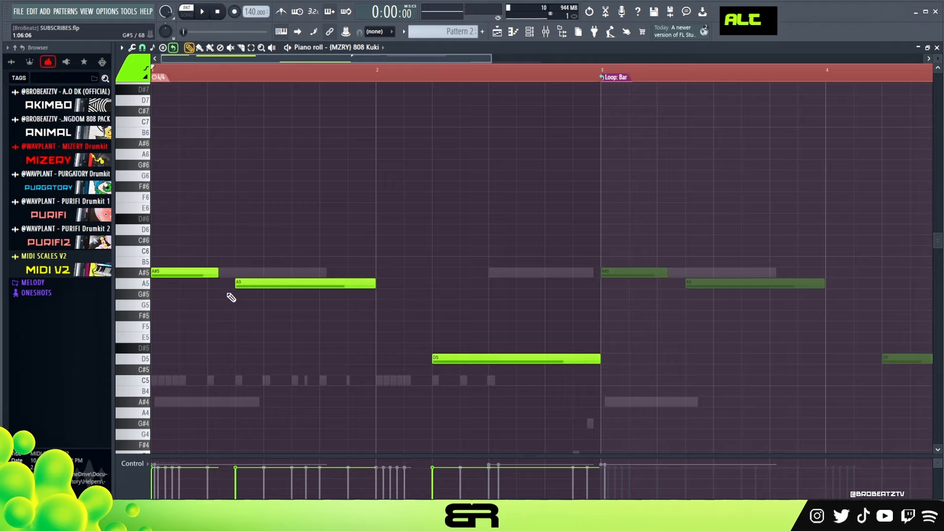
scroll(233, 298, "down", 2)
key("space")
right_click(289, 302)
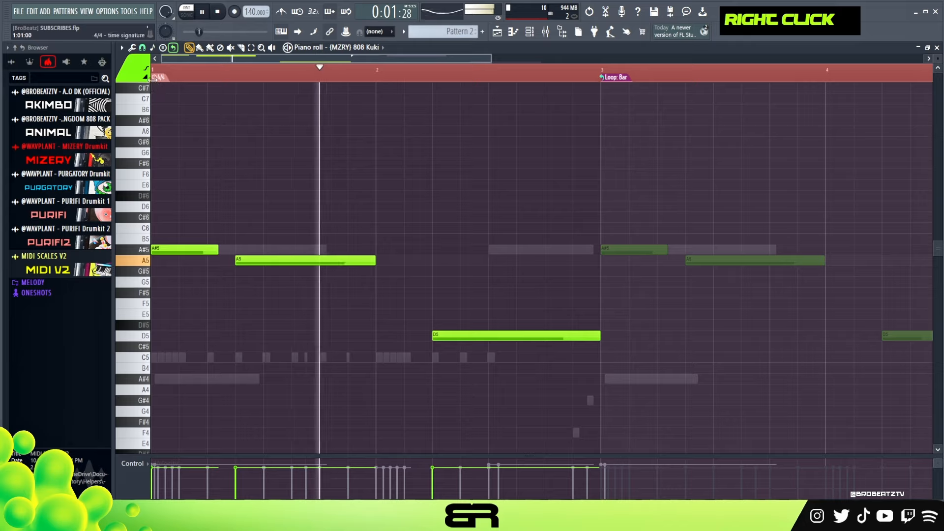
Shorten bar 1's A5 note to end at beat 4 and add a second A5 note directly after it
key("space")
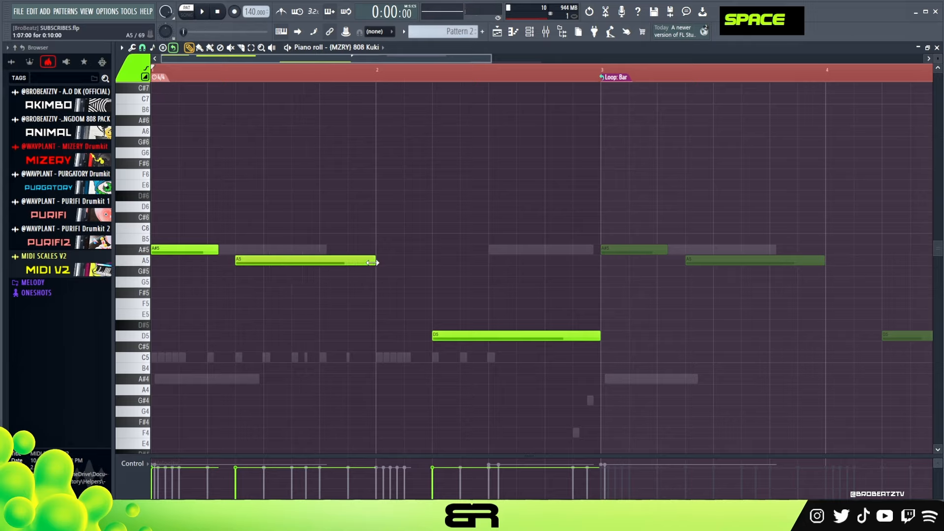
left_click_drag(372, 262, 321, 264)
left_click(324, 262)
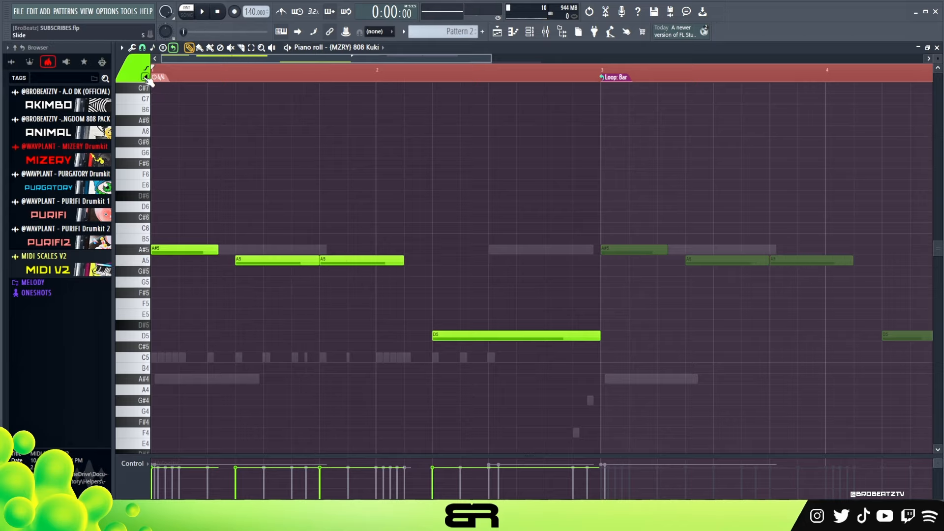
Add a short A4 slide note under the middle of bar 1's first A5 note and play the pattern
scroll(320, 195, "down", 4)
key("alt")
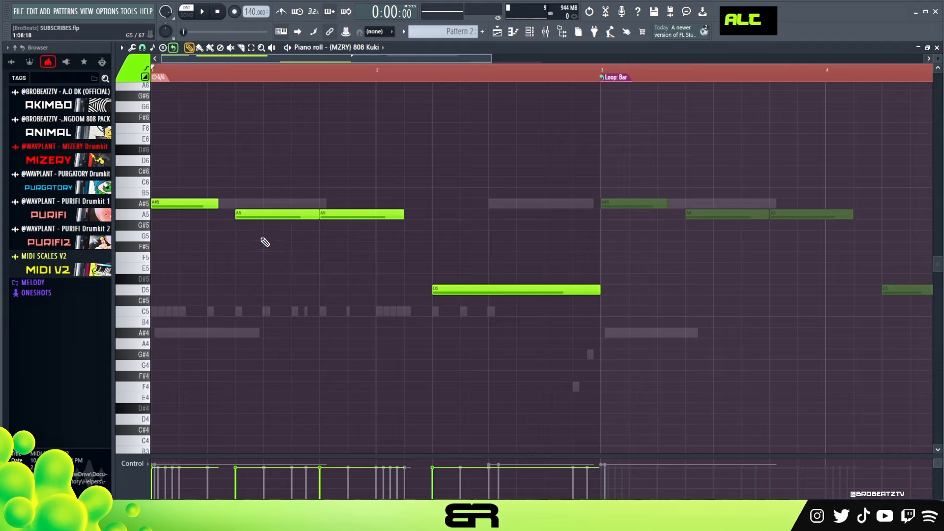
left_click_drag(261, 332, 298, 344)
right_click(343, 316)
key("space")
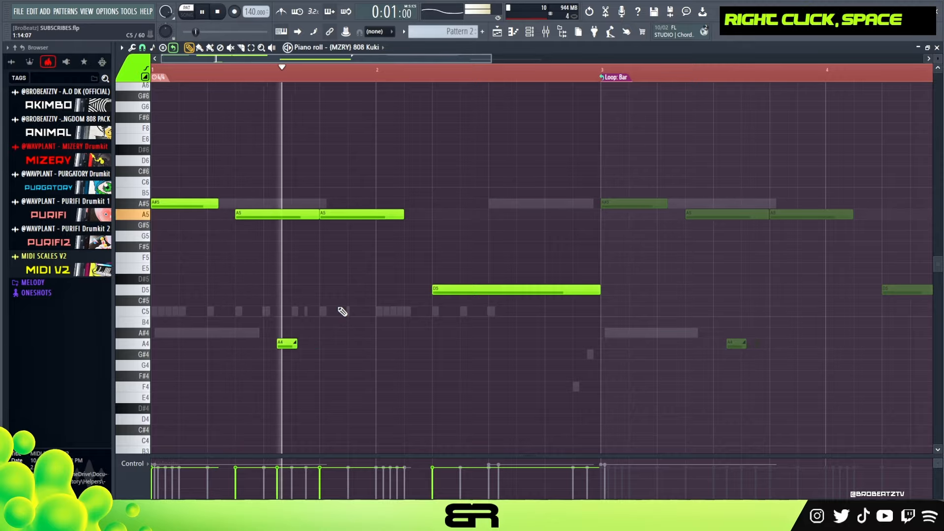
Raise the velocity of all 808 Kuki notes to maximum and replay the pattern
key("ctrl+a")
scroll(348, 310, "up", 9)
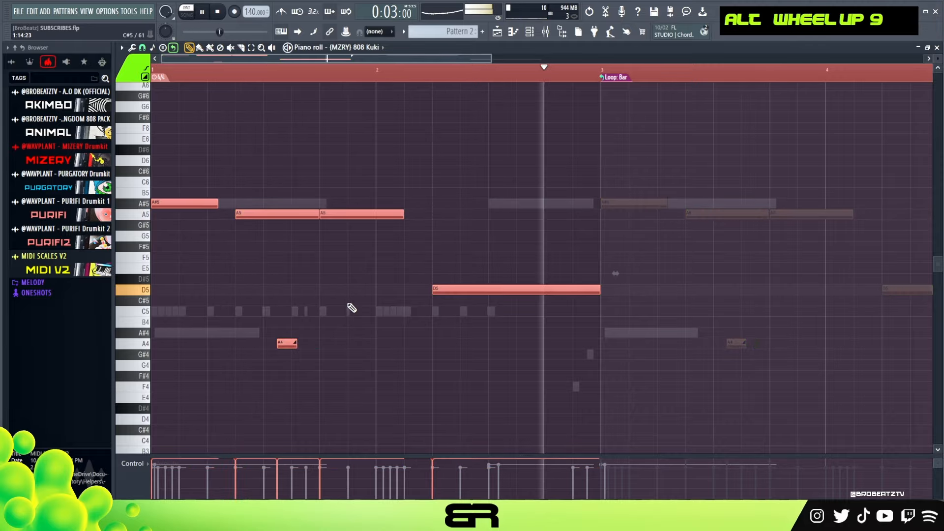
key("space")
key("space")
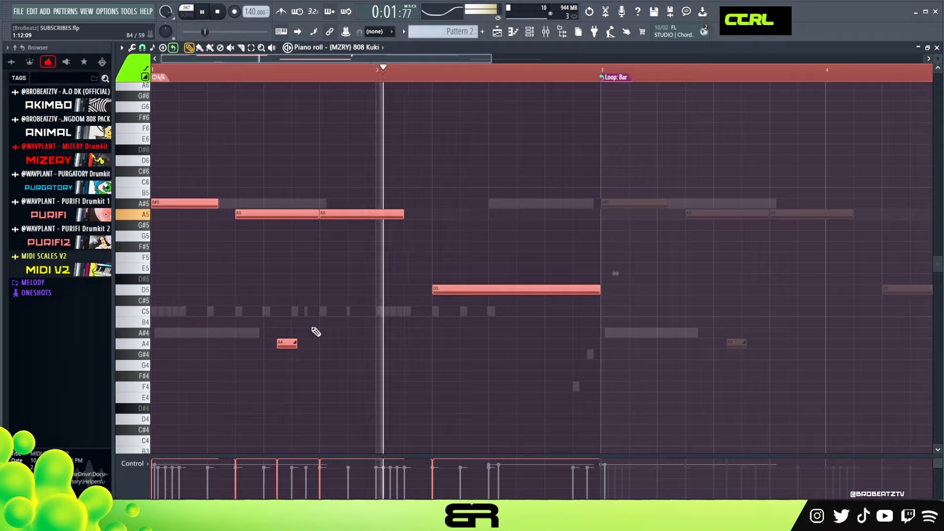
right_click(379, 255)
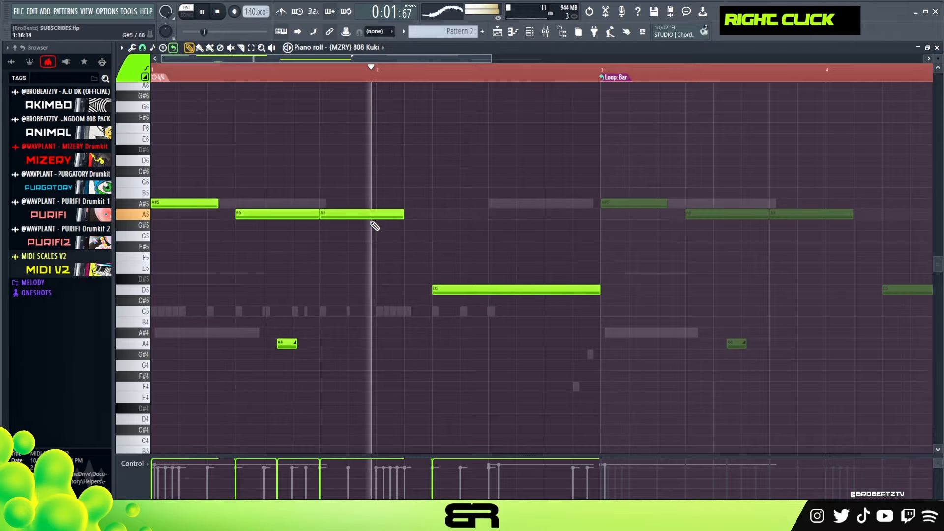
Shorten the second A5 note in bar 1 to about two steps while playing the pattern
key("space")
key("space")
left_click_drag(404, 215, 346, 232)
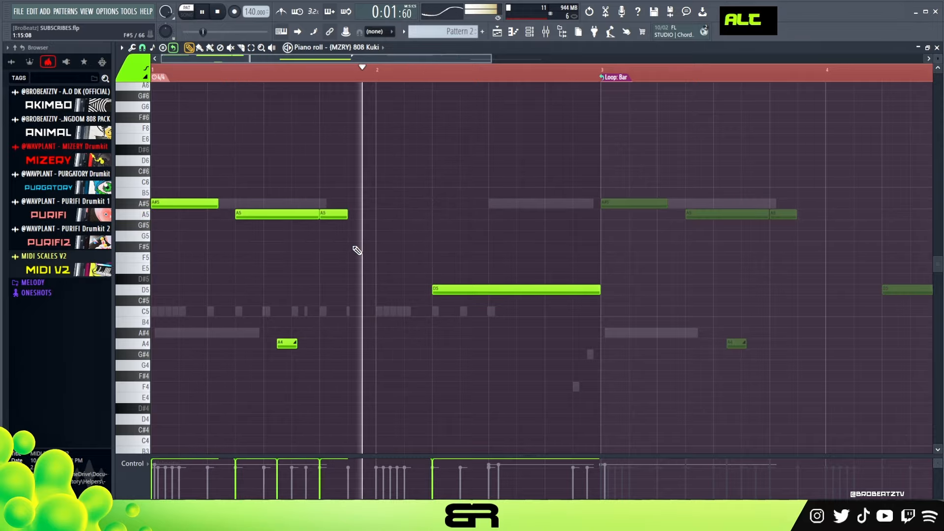
key("space")
Shorten bar 2's D5 note to about three steps and play it back
left_click_drag(606, 291, 476, 315)
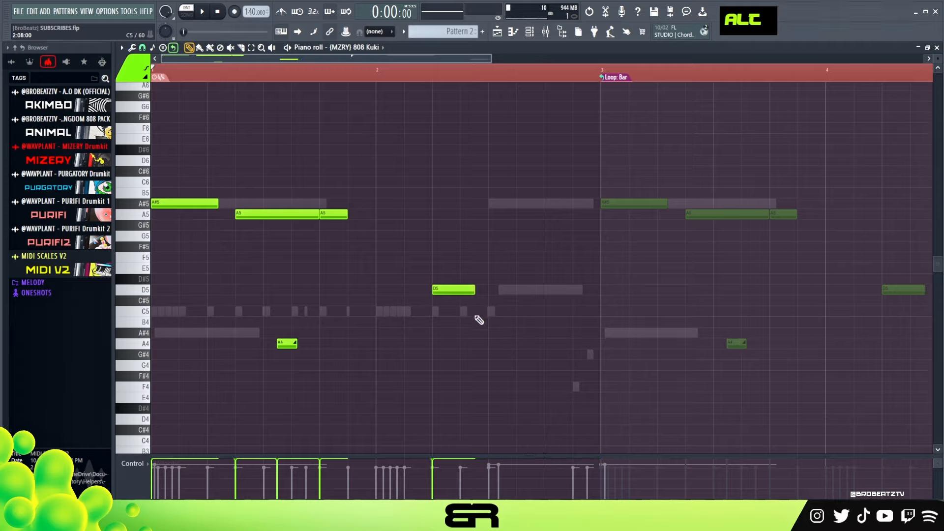
key("space")
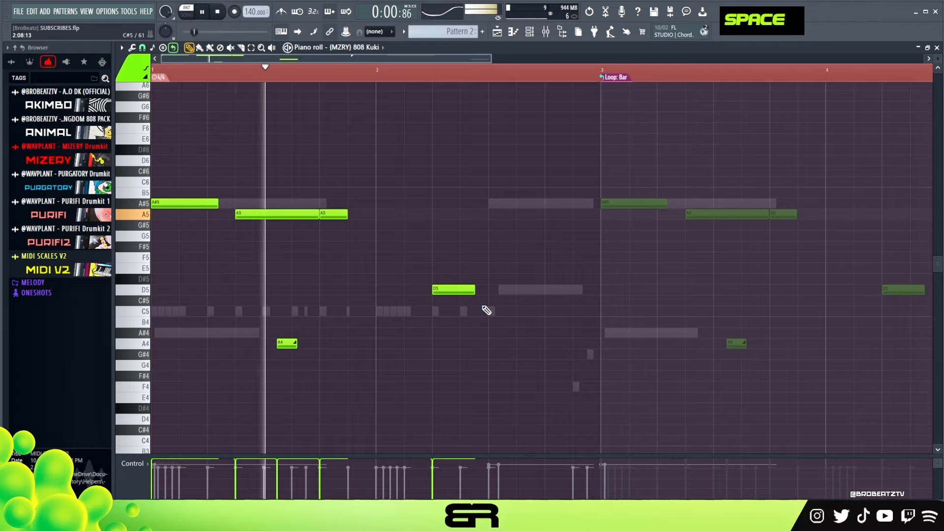
key("space")
Try a copy of bar 2's D5 note at beat 3, raised one octave
left_click_drag(451, 290, 536, 289, "shift")
key("ctrl+Up")
right_click(539, 308)
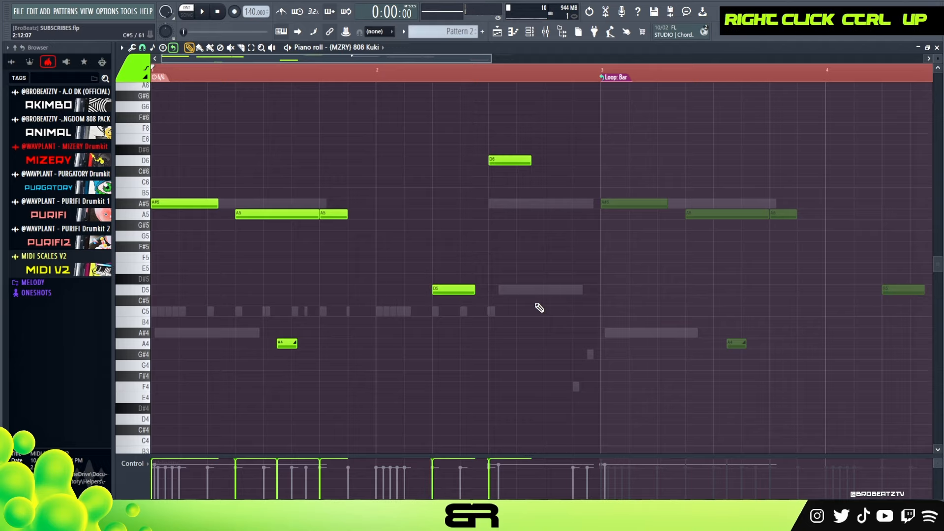
right_click(524, 159)
Copy bar 1's two A5 notes and A4 slide to beat 3 of bar 2, transposed to D6 and D5
left_click_drag(348, 176, 251, 381, "ctrl")
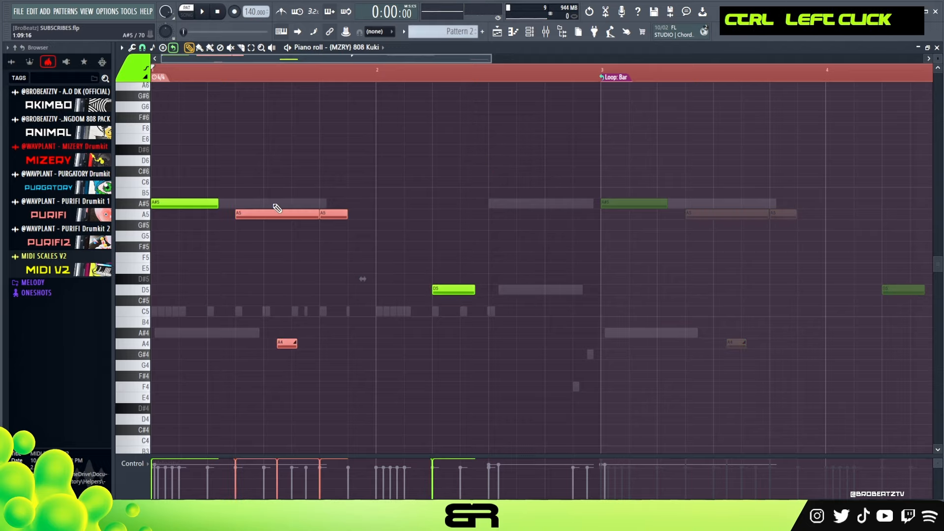
left_click_drag(276, 211, 511, 158, "shift")
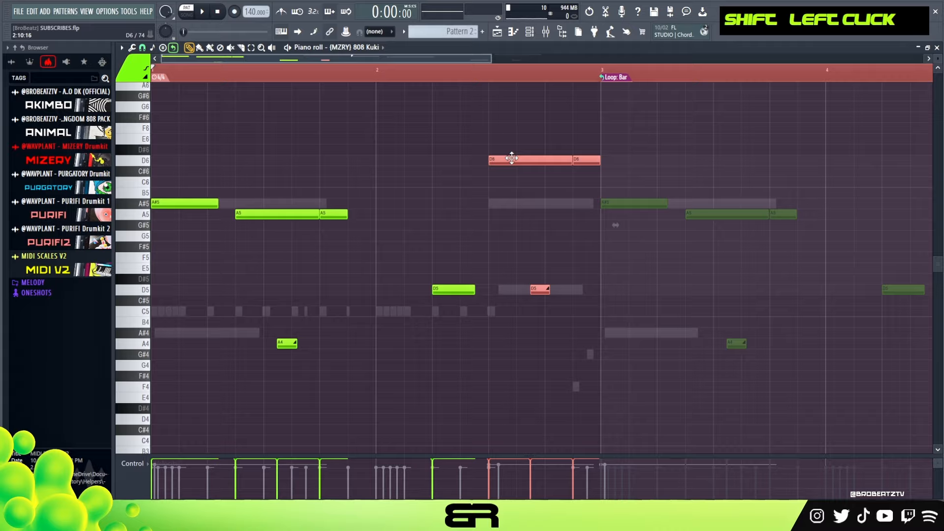
right_click(495, 230)
key("space")
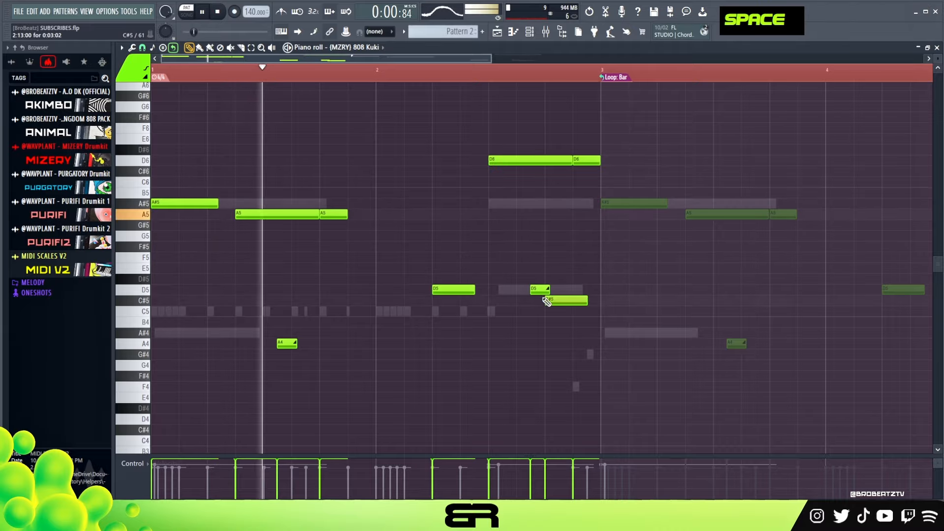
right_click(560, 308)
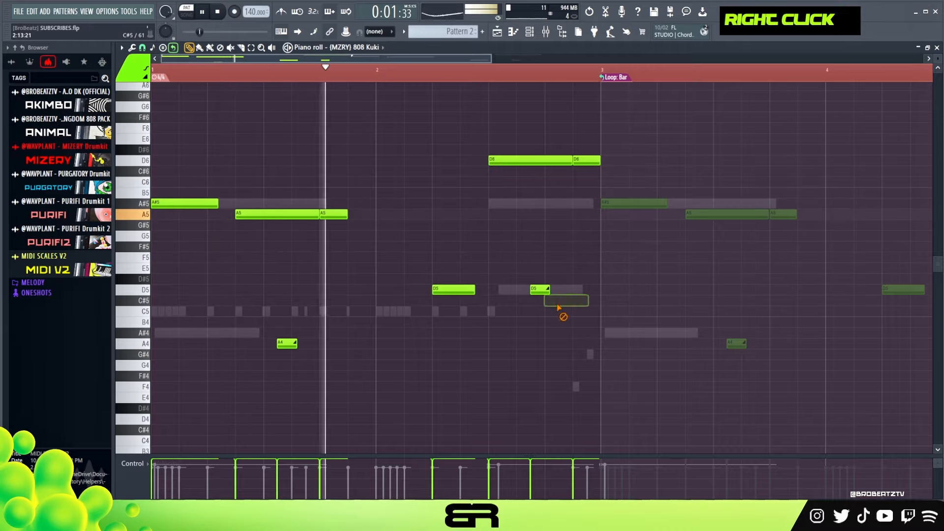
Add a short A#5 slide note at the very end of bar 2 while playing the 808 Kuki pattern
left_click(599, 204, "alt")
key("space")
key("space")
left_click_drag(600, 205, 592, 204)
left_click(592, 205, "alt")
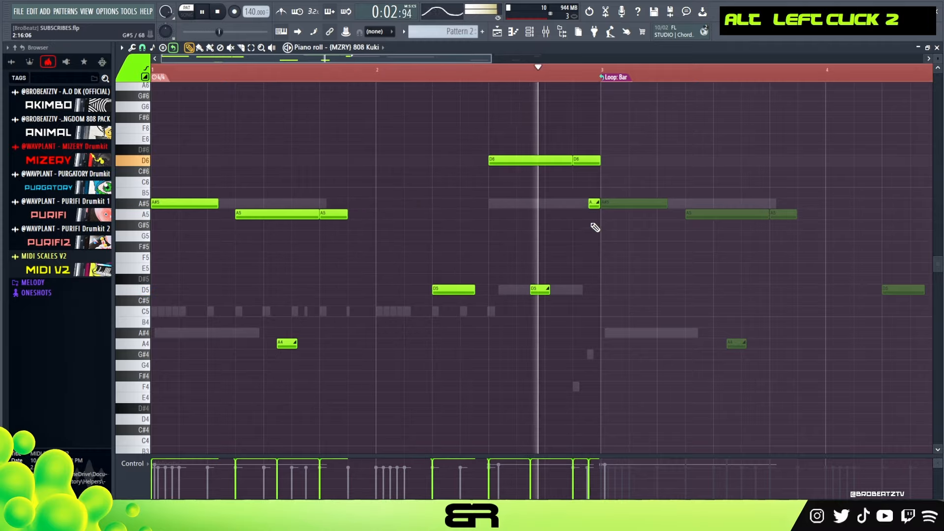
Duplicate the complete 808 line of bars 1 and 2 into bars 3 and 4
key("space")
key("ctrl+a")
left_click_drag(192, 204, 629, 208)
right_click(634, 185)
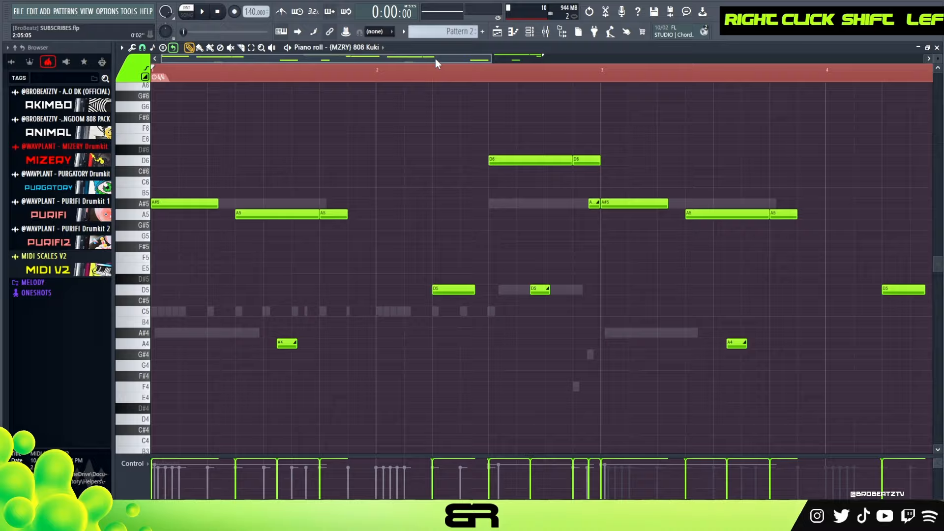
Simplify bar 3 by shortening its A#5 and first A5 notes to about three steps each and deleting the A4 slide
left_click_drag(435, 58, 499, 58)
left_click_drag(518, 203, 494, 203)
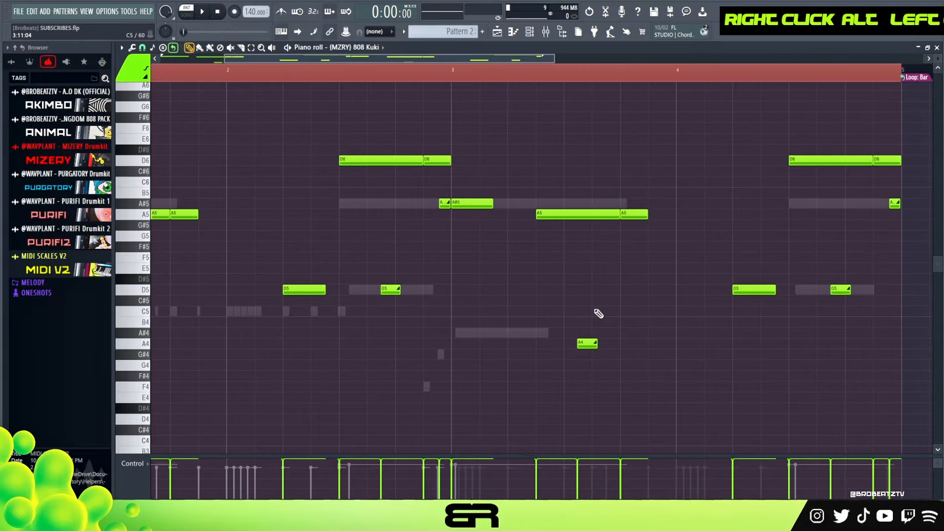
right_click(595, 343)
left_click_drag(620, 224, 580, 223)
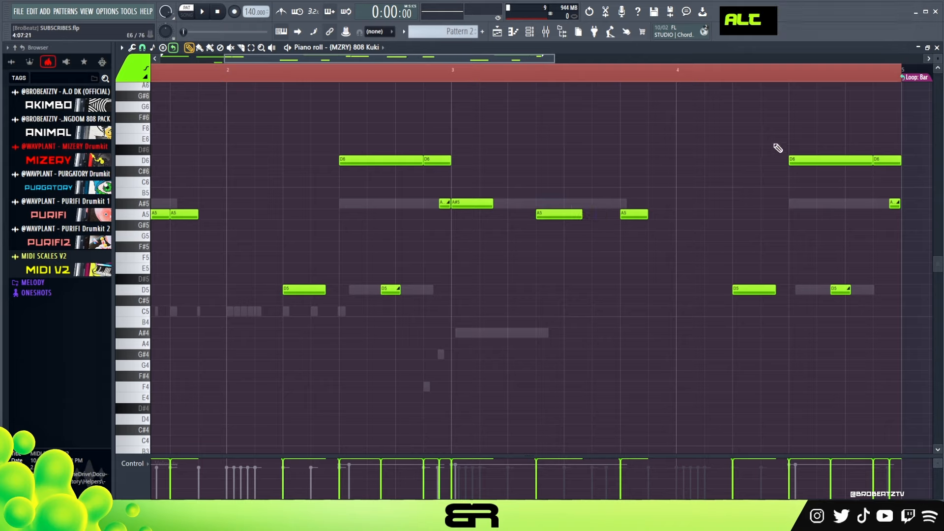
Delete bar 4's D6 notes and slides, lengthen its first D5 note to about four steps, and play the pattern
right_click(836, 161)
right_click(880, 161)
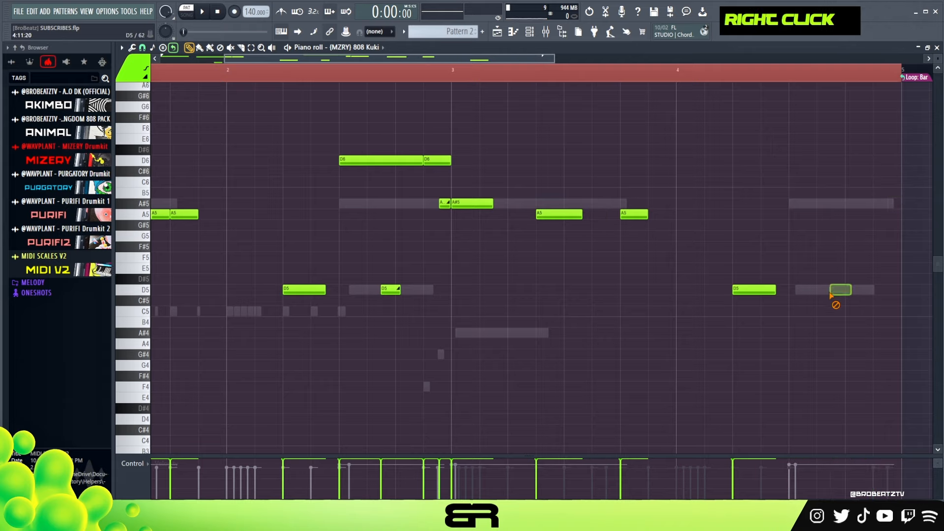
left_click_drag(776, 291, 779, 291)
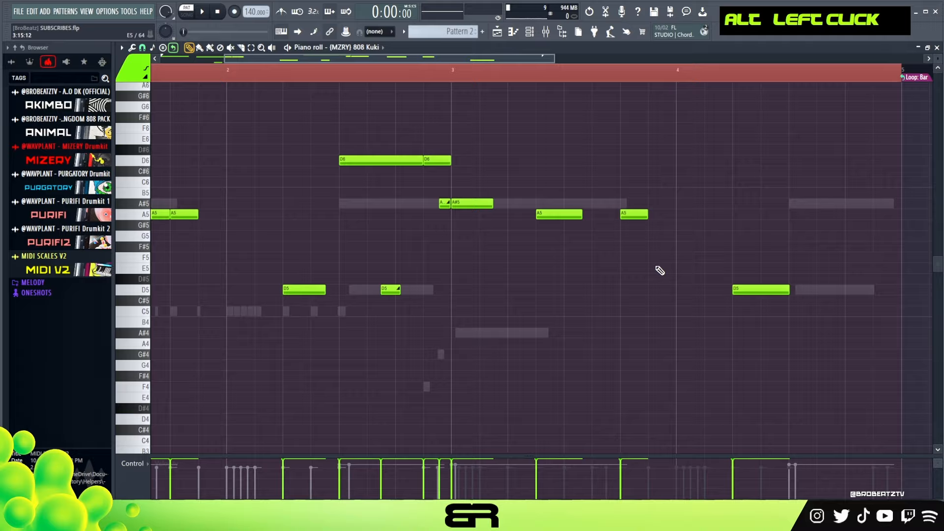
right_click(661, 271, "ctrl")
key("space")
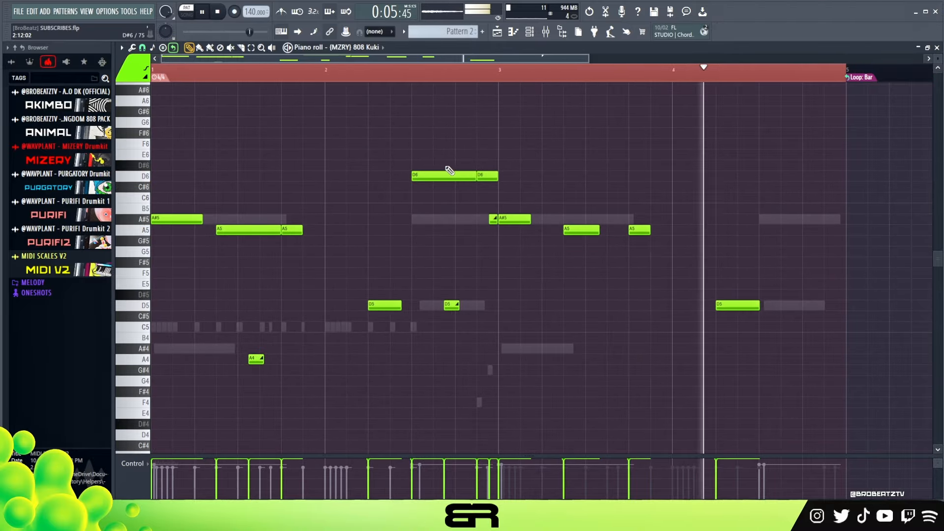
key("space")
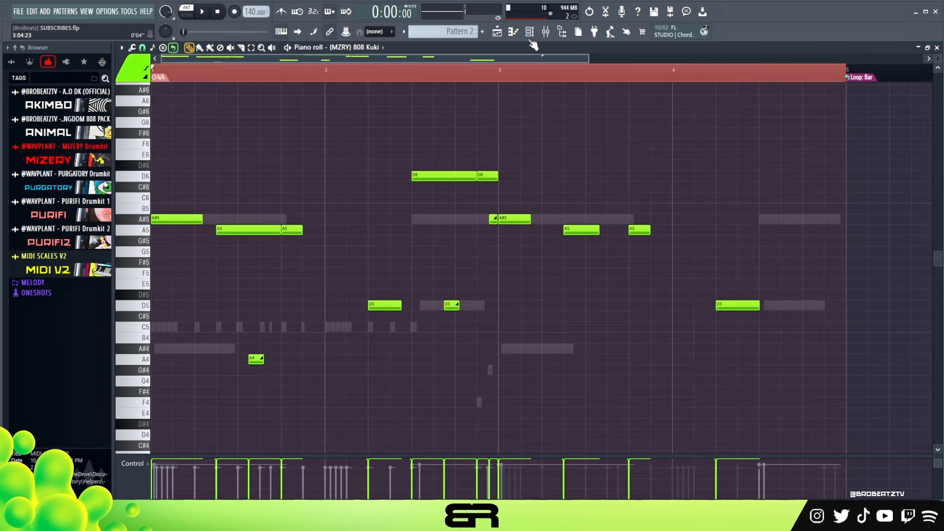
Paste the 808 Kuki notes into the 808 Kuki #2 channel and open that channel's piano roll
key("F6")
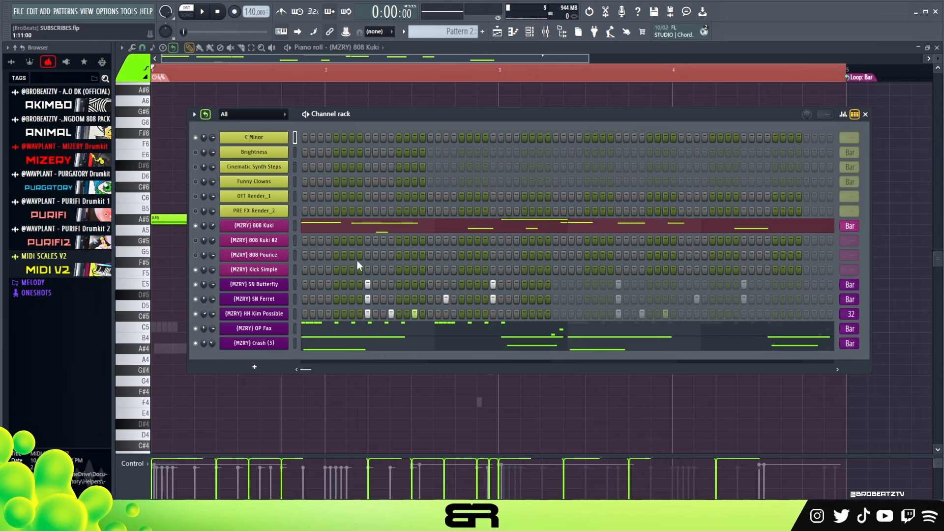
right_click(253, 231)
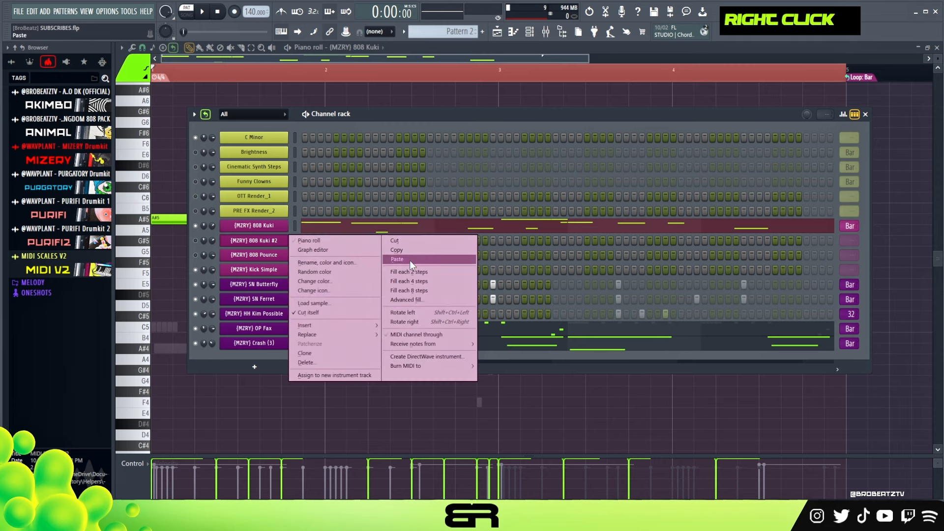
left_click(409, 257)
double_click(300, 240)
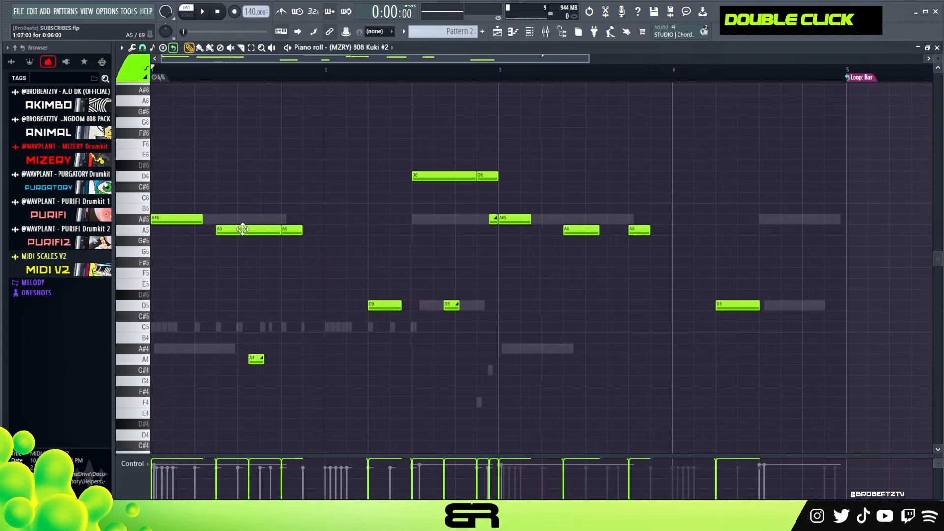
Lower bar 1's A#5 note to A#4, then extend it and the second A5 note up to the notes that follow
left_click(179, 219, "ctrl")
key("ctrl+Down")
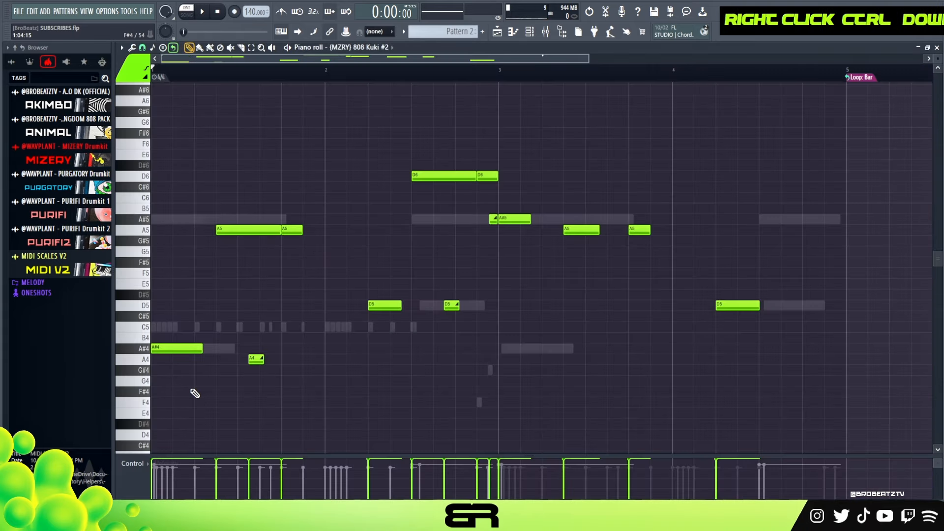
key("alt")
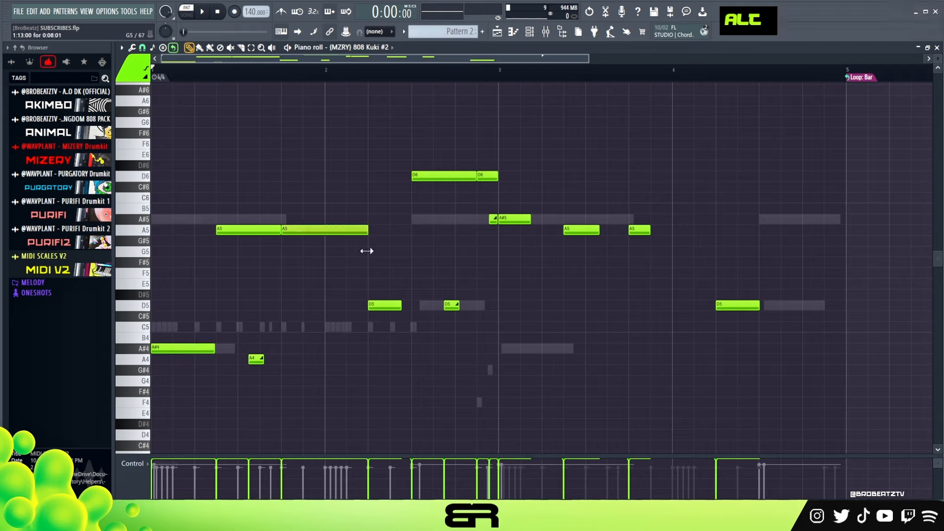
Copy bar 1's A4 slide to the end of the bar at about two steps long and play it back
left_click(255, 359, "ctrl")
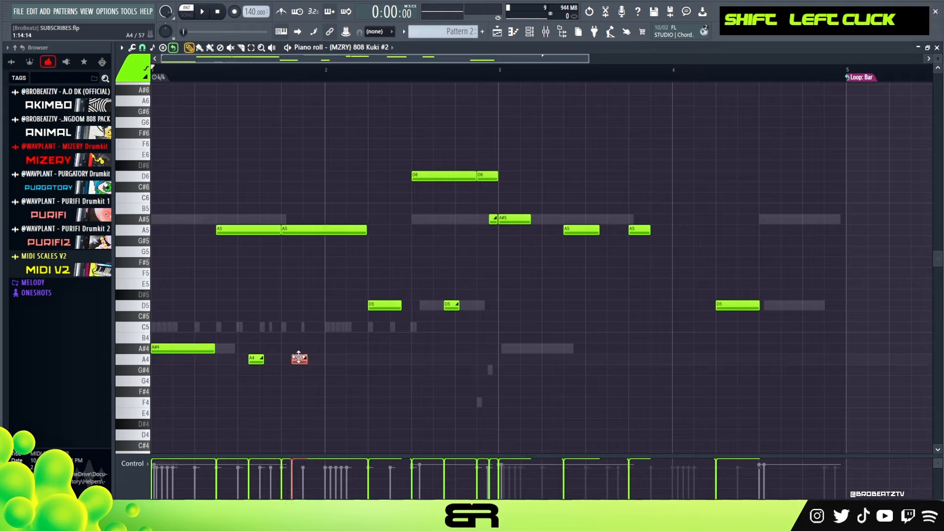
left_click_drag(310, 358, 306, 359)
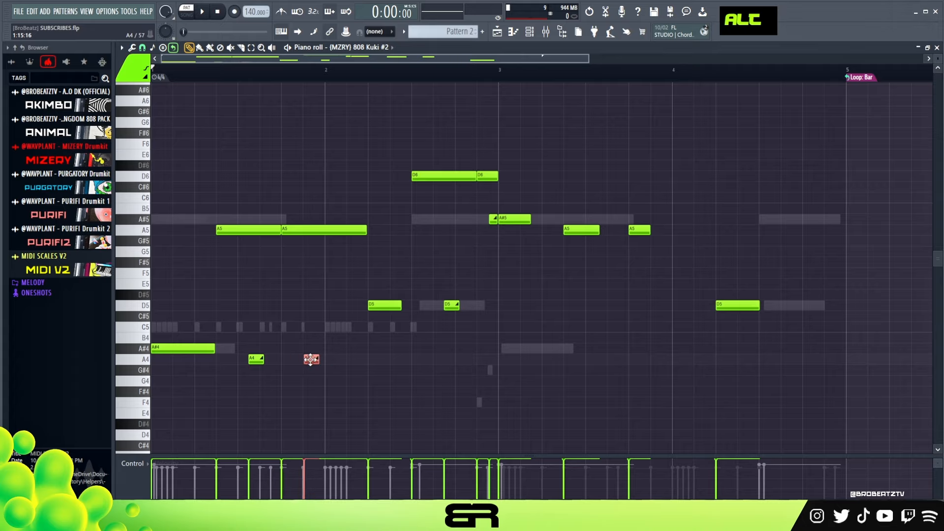
scroll(462, 139, "up", 3)
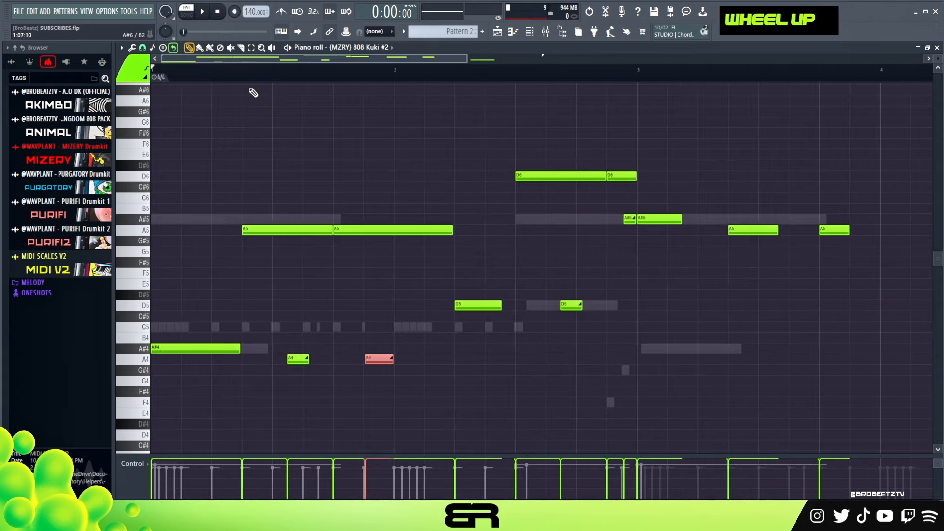
key("space")
right_click(339, 140)
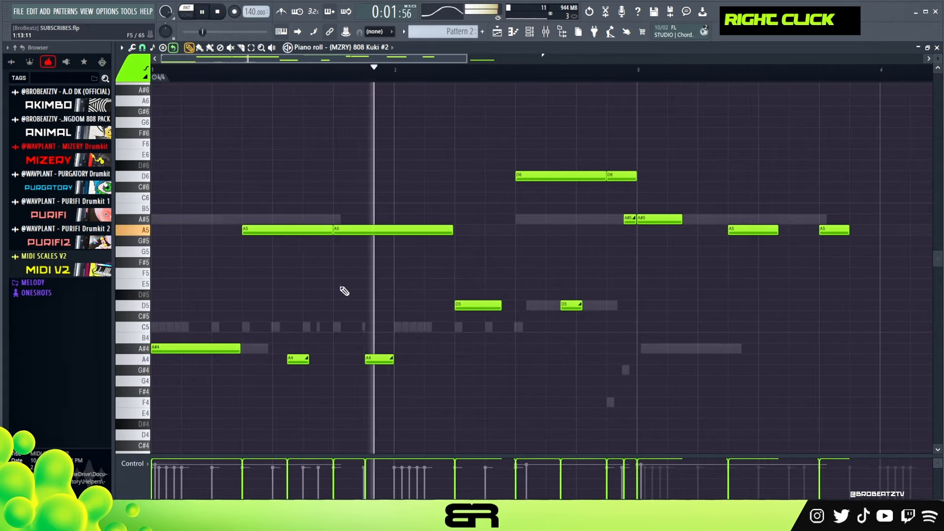
Move bar 1's first A4 slide about two steps earlier, just after the first A5 note starts, and audition the timing
key("space")
left_click_drag(295, 361, 268, 363)
key("space")
key("space")
key("space")
key("space")
key("space")
left_click_drag(261, 362, 278, 363)
key("space")
key("space")
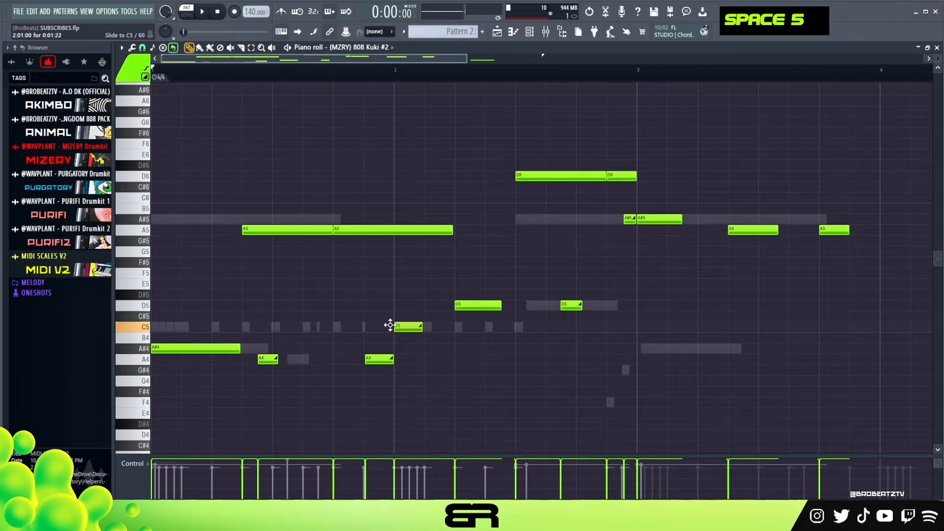
Place a D5 slide about one step long at the start of bar 2 and play the pattern back
key("space")
left_click_drag(421, 305, 408, 305)
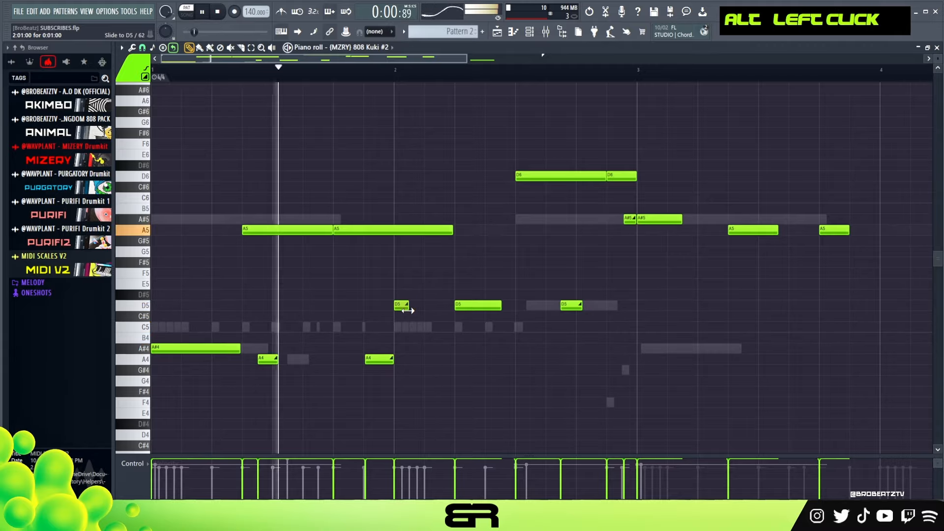
key("space")
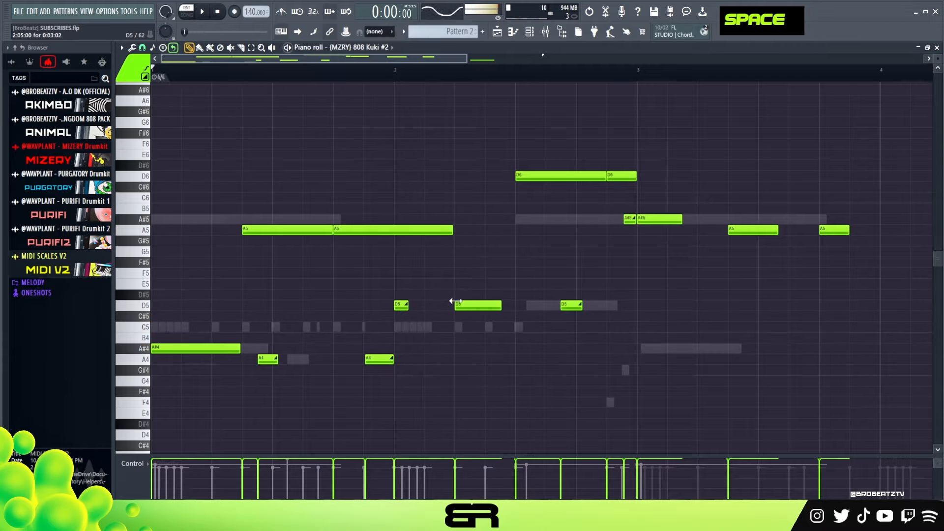
key("space")
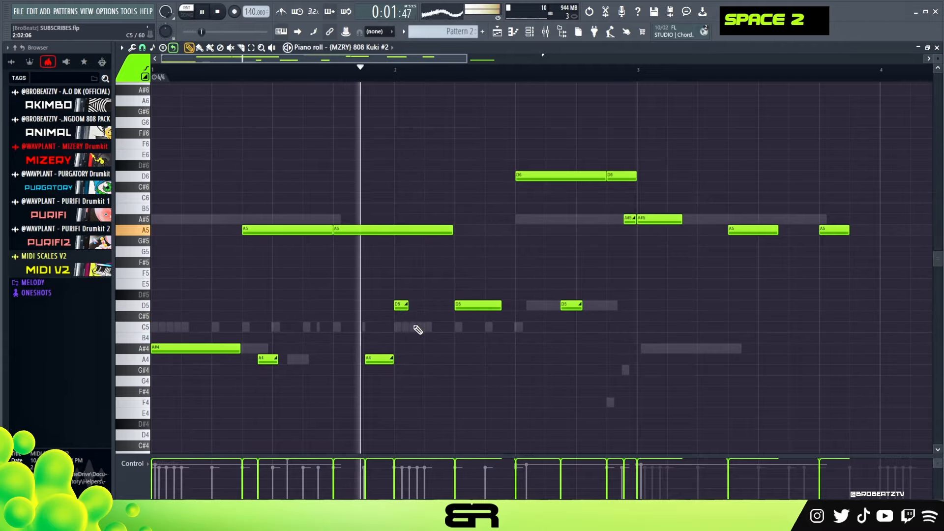
key("space")
key("space")
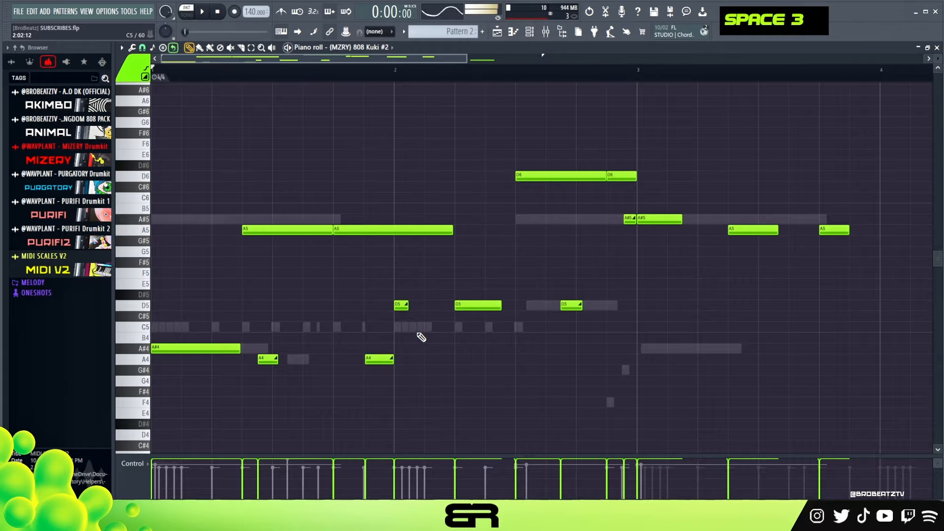
Lower the velocity of bar 1's two A4 slides and bar 2's opening D5 slide slightly and play the result
left_click_drag(415, 291, 223, 406)
key("ctrl+space")
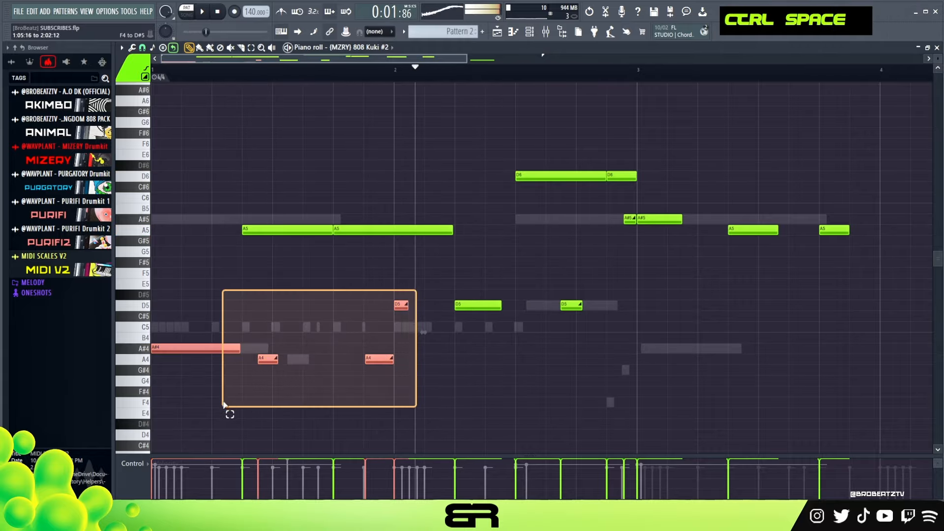
left_click(257, 311, "ctrl")
left_click_drag(244, 302, 436, 390)
key("space")
key("space")
key("space")
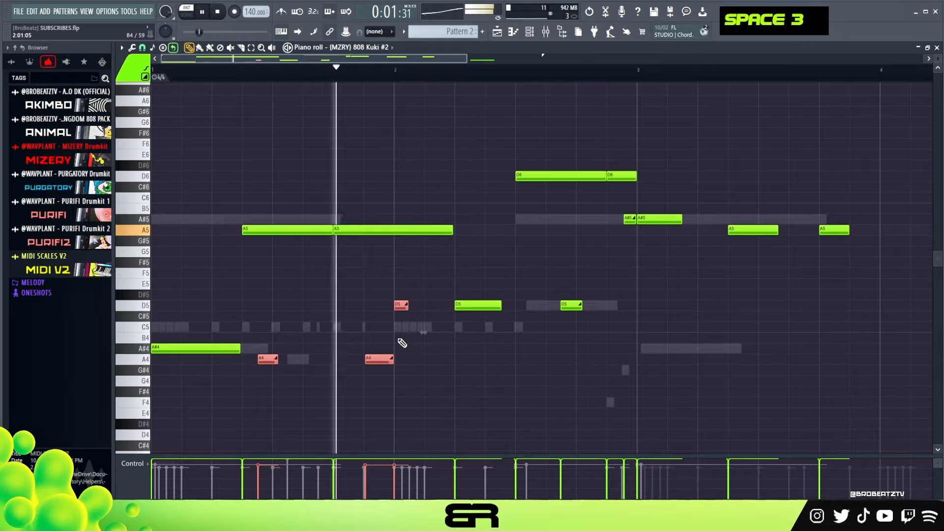
right_click(451, 374)
key("space")
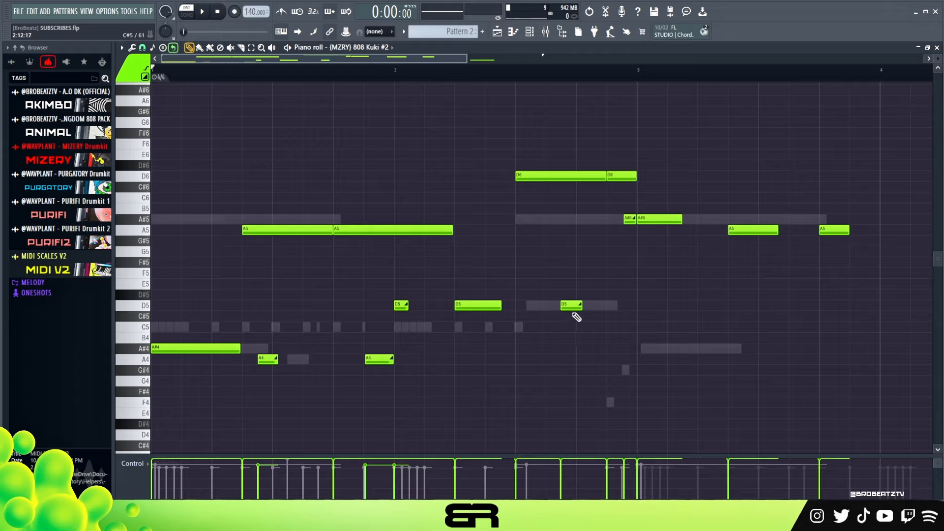
Lengthen bar 2's last D5 slide to about three steps, nudge it earlier, and slightly extend the D5 note before it
key("space")
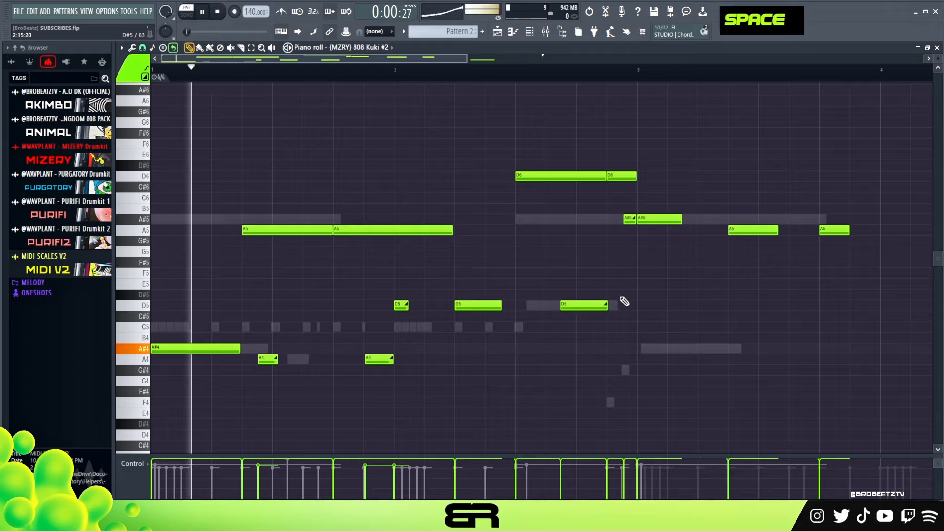
left_click_drag(596, 309, 593, 310, "alt")
right_click(589, 334)
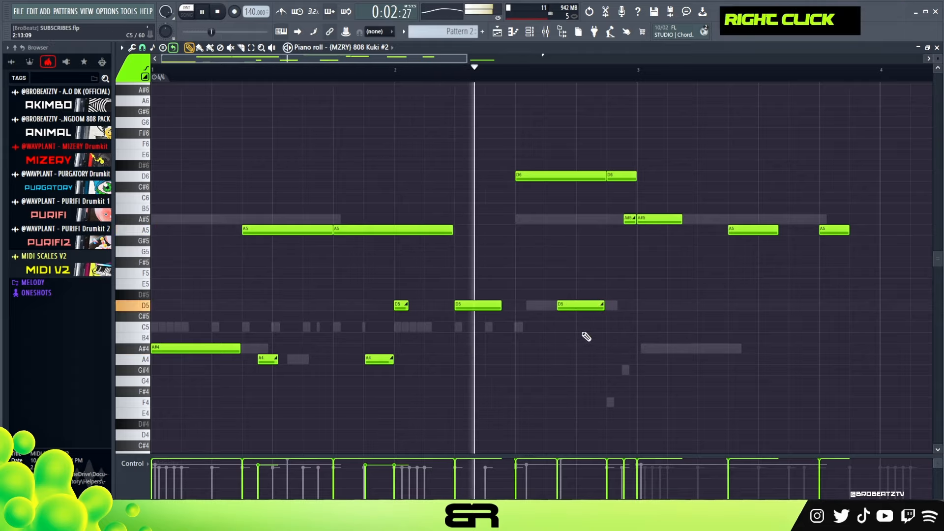
left_click_drag(502, 304, 505, 305, "alt")
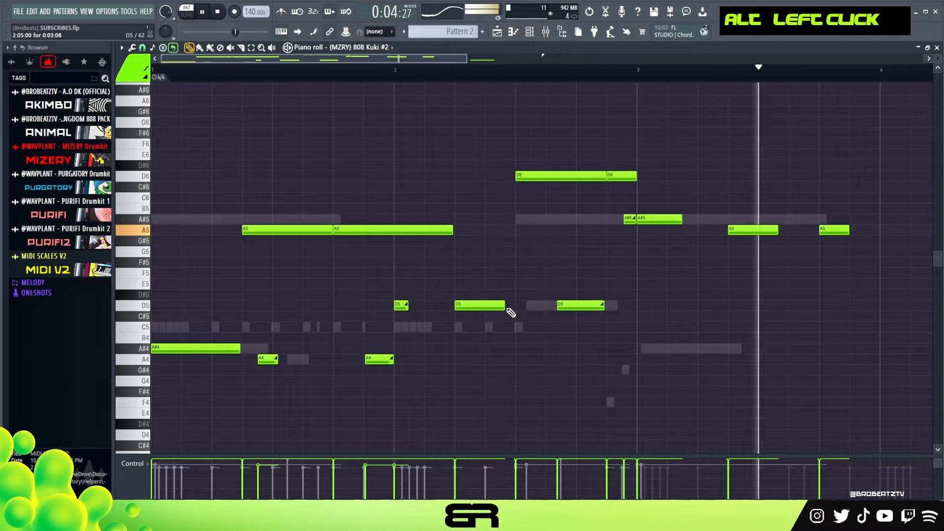
key("space")
key("space")
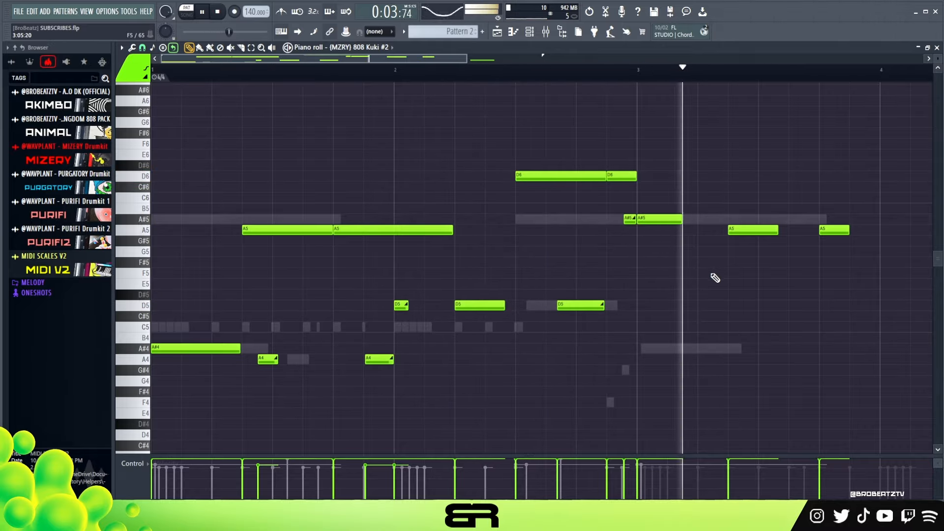
key("space")
Replace bar 3's A#5 and A5 notes with a duplicate of the reworked bars 1 and 2 across bars 3 and 4
left_click_drag(836, 275, 676, 216, "ctrl")
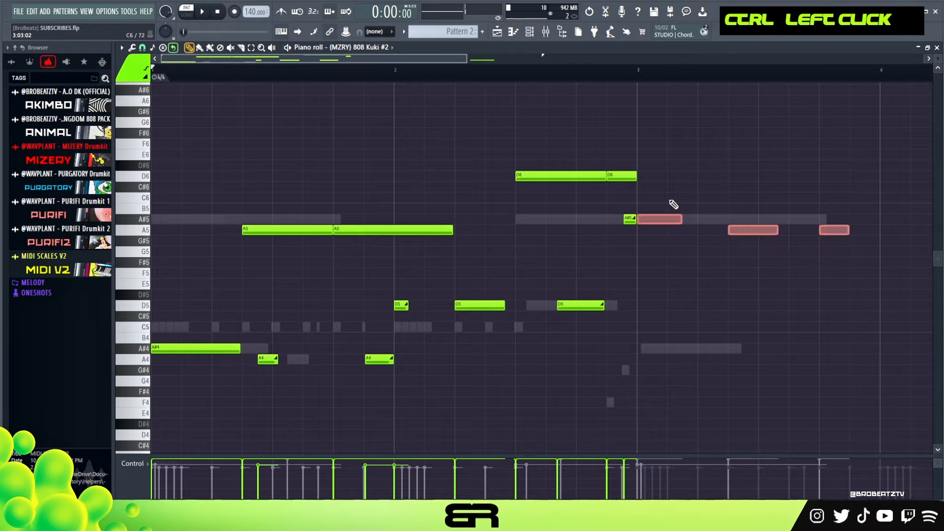
key("Delete")
key("ctrl+a")
left_click_drag(190, 348, 676, 346, "shift")
right_click(678, 326)
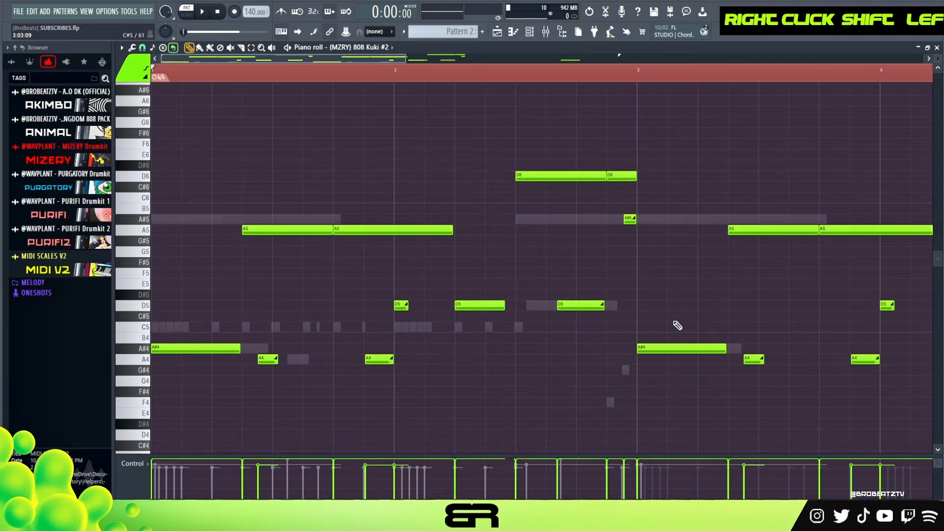
scroll(545, 74, "down", 3)
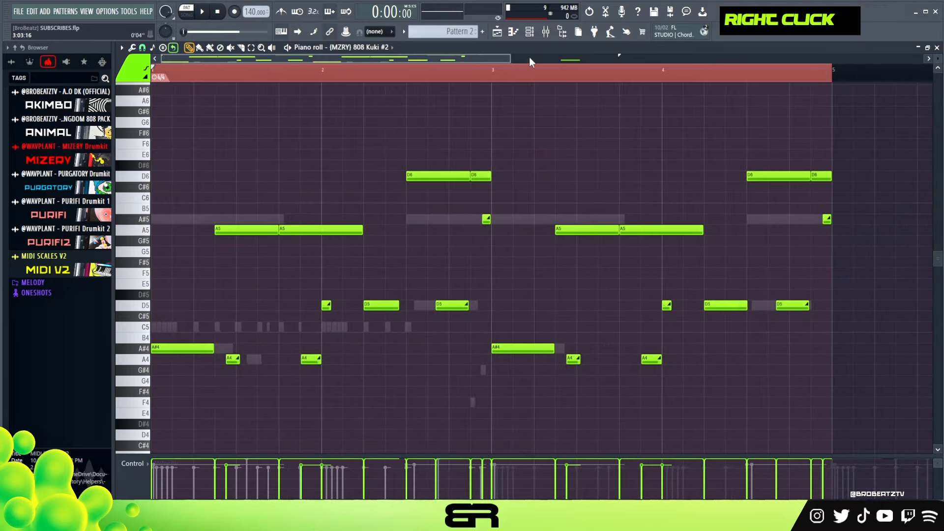
Play Pattern 2, check the mixer, and preview the playlist arrangement in song mode before returning to pattern mode
left_click(534, 38)
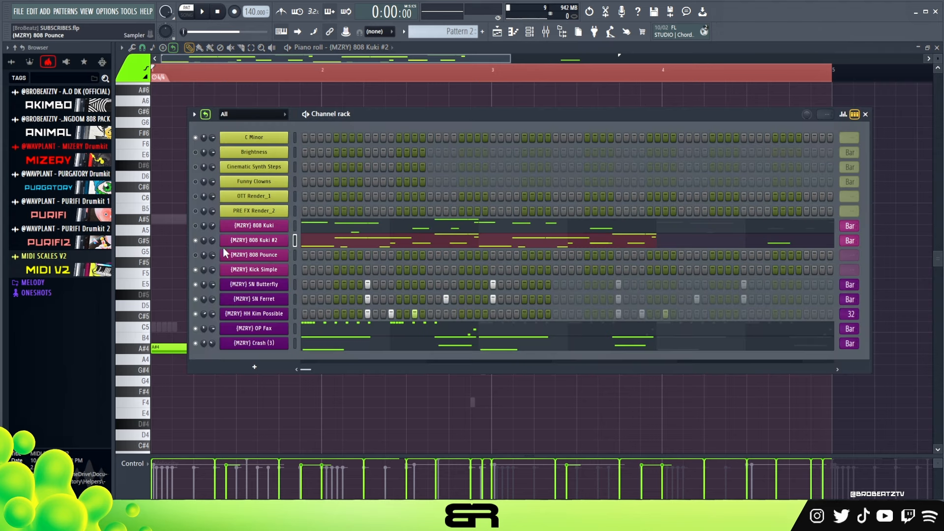
key("space")
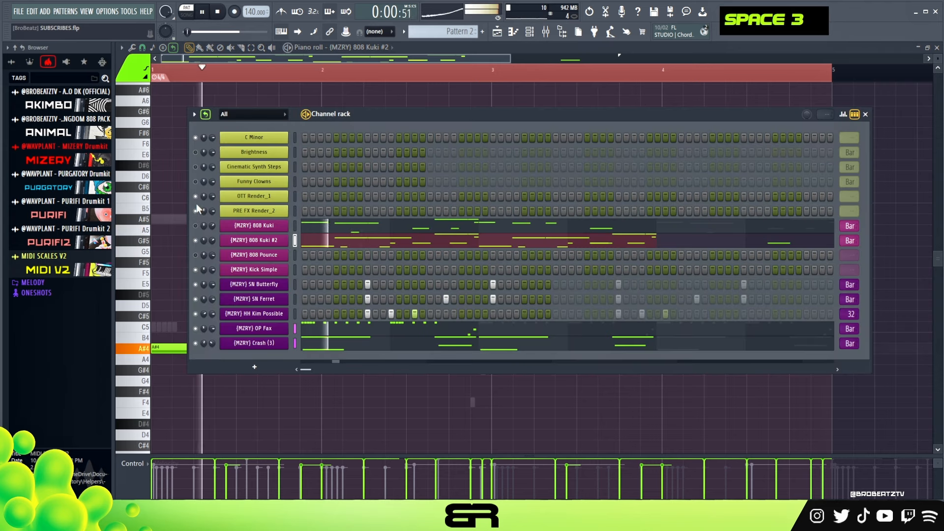
left_click(549, 38)
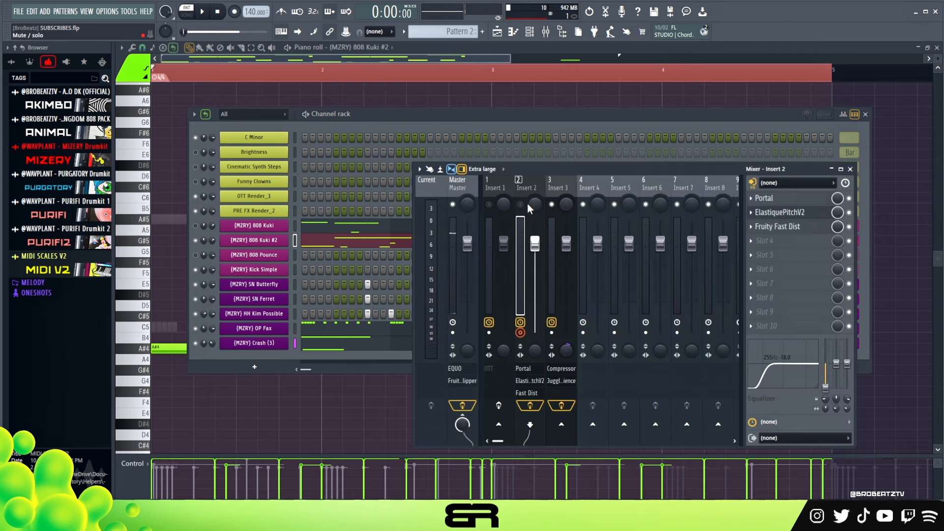
left_click(531, 32)
left_click(498, 34)
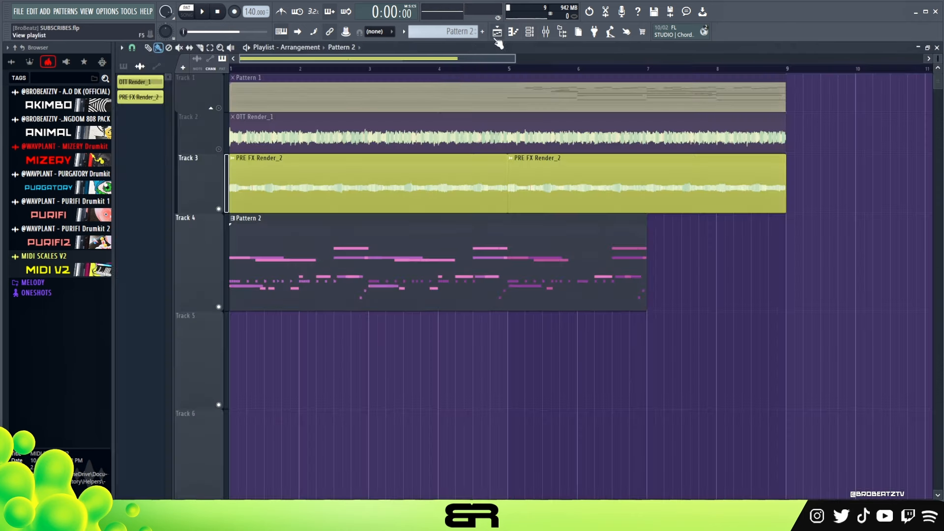
left_click(187, 14)
key("space")
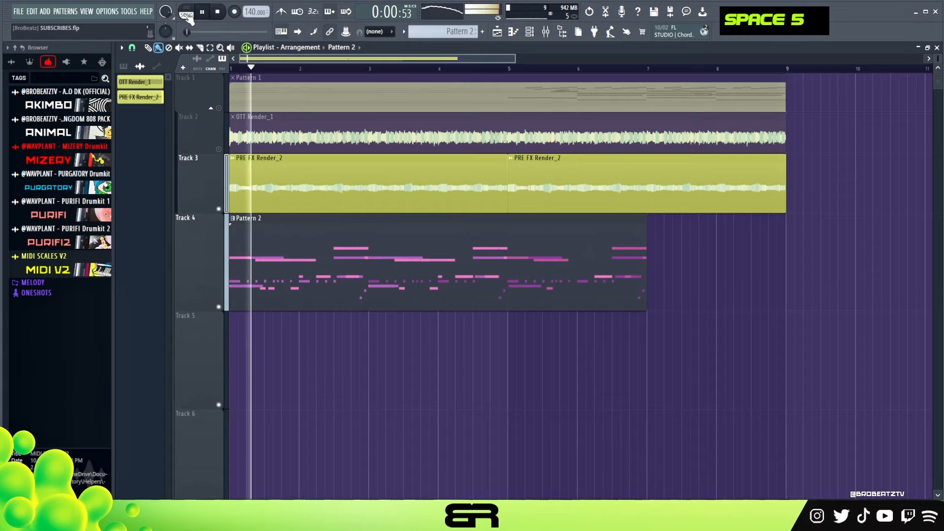
left_click(187, 15)
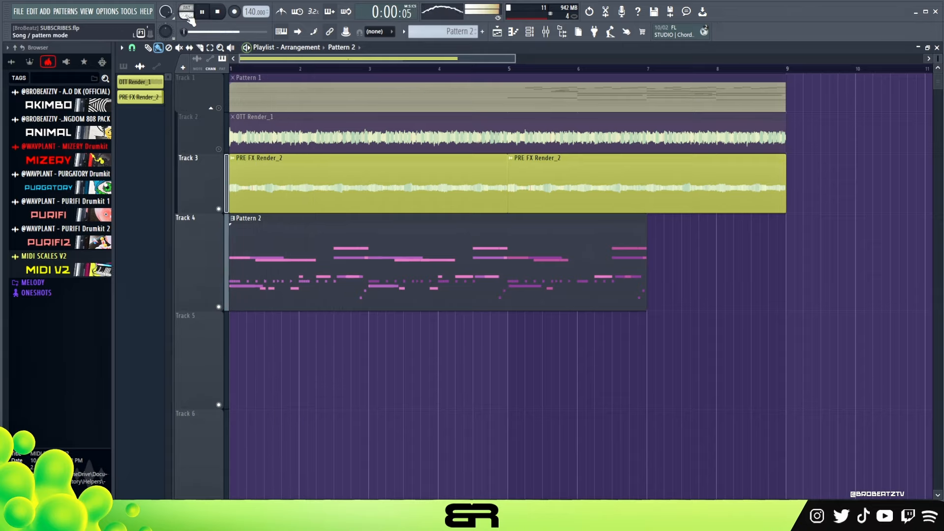
Trim the Pattern 2 clip on Track 4 to four bars and duplicate it across bars 5 to 8
left_click_drag(564, 217, 405, 274)
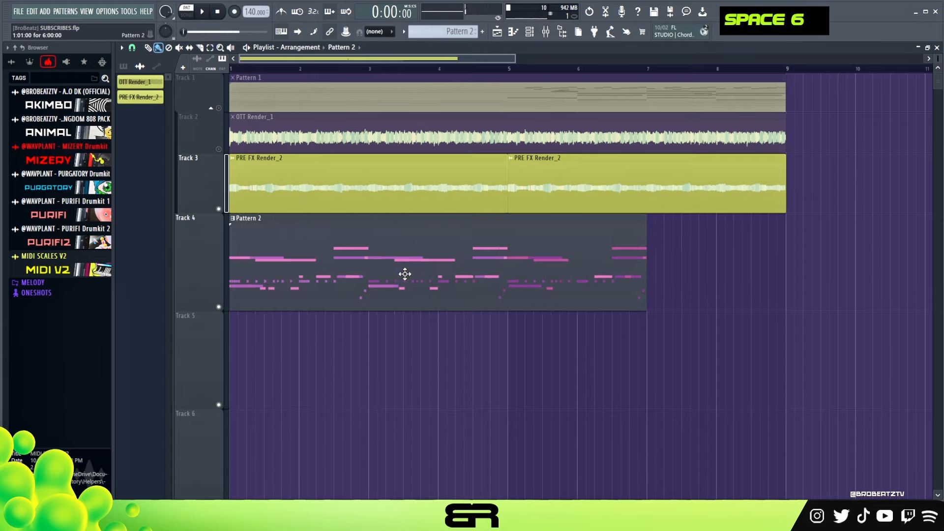
left_click_drag(647, 257, 508, 256)
left_click_drag(371, 267, 649, 268)
right_click(623, 337)
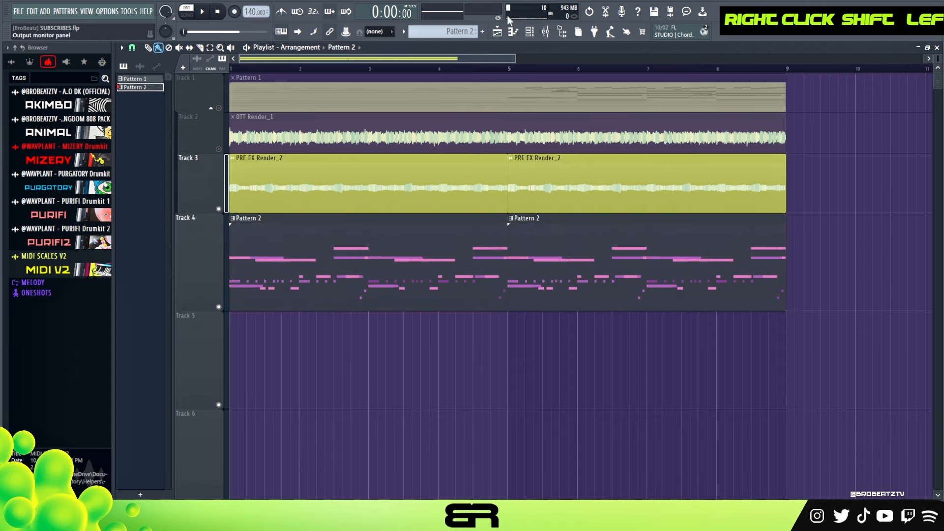
Write C5 kicks for Kick Simple following the 808 rhythm in bars 1 and 2, and duplicate them across bars 3 and 4
left_click(531, 34)
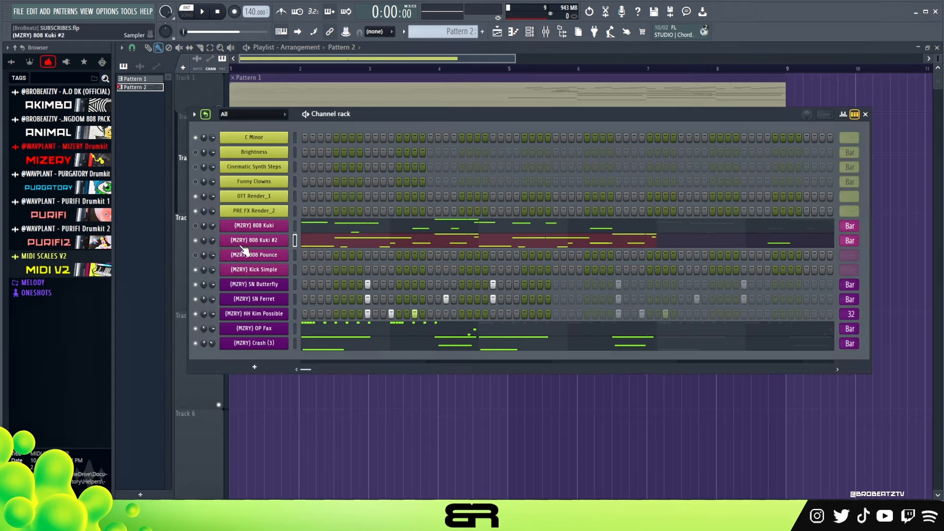
right_click(261, 275)
left_click(315, 270)
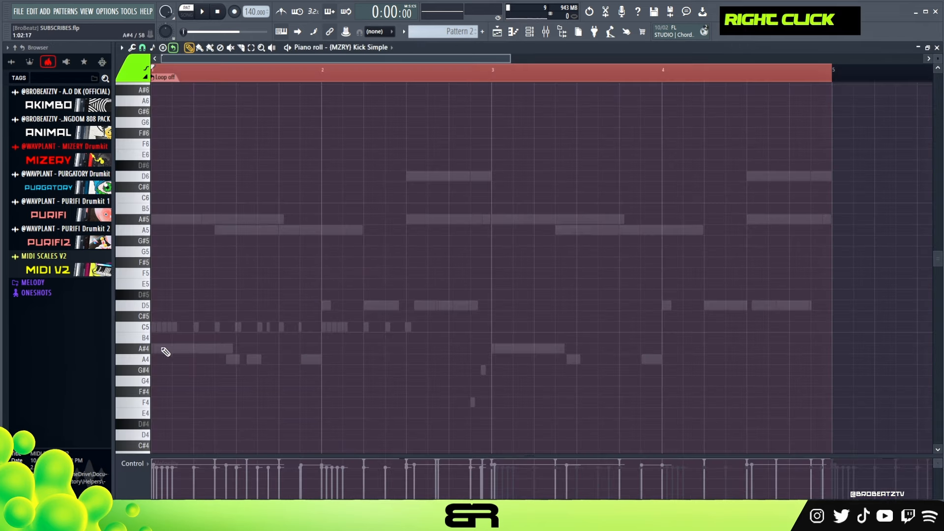
left_click(155, 328)
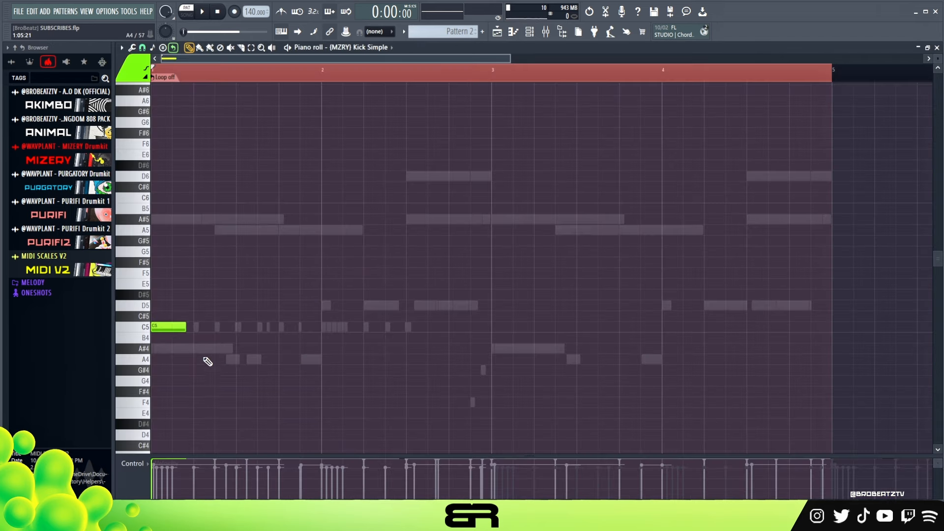
left_click_drag(180, 325, 176, 329)
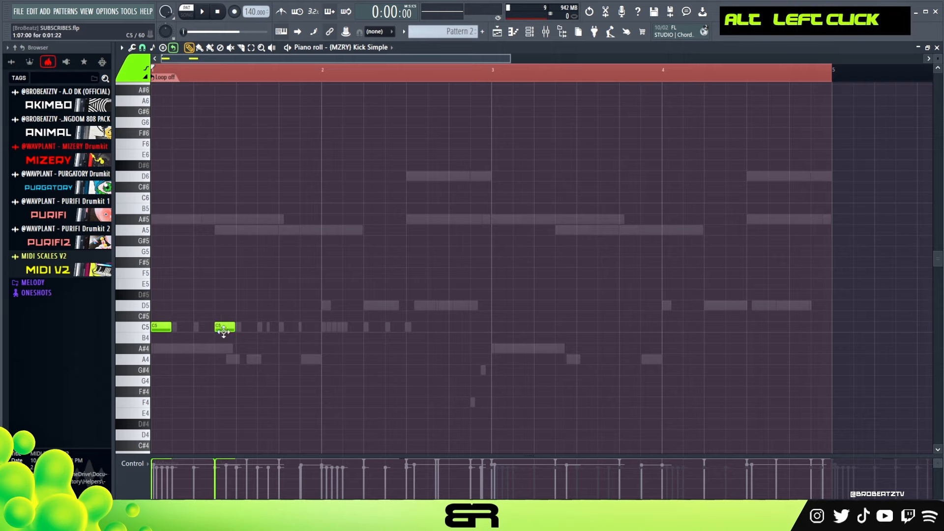
left_click_drag(339, 337, 375, 335, "shift")
right_click(505, 329)
left_click_drag(498, 306, 503, 347, "ctrl")
right_click(502, 348)
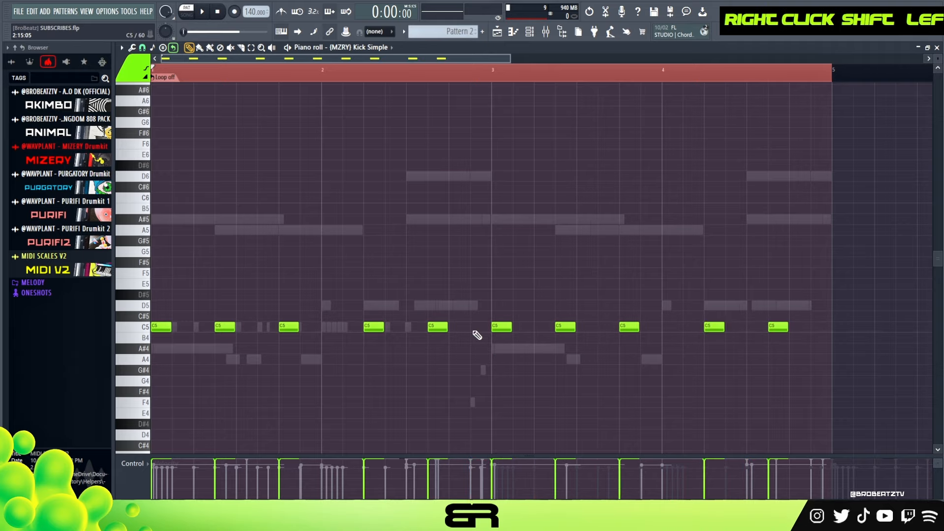
Add a C5 kick just before bar 3, remove bar 4's last kick, and play the pattern back
key("space")
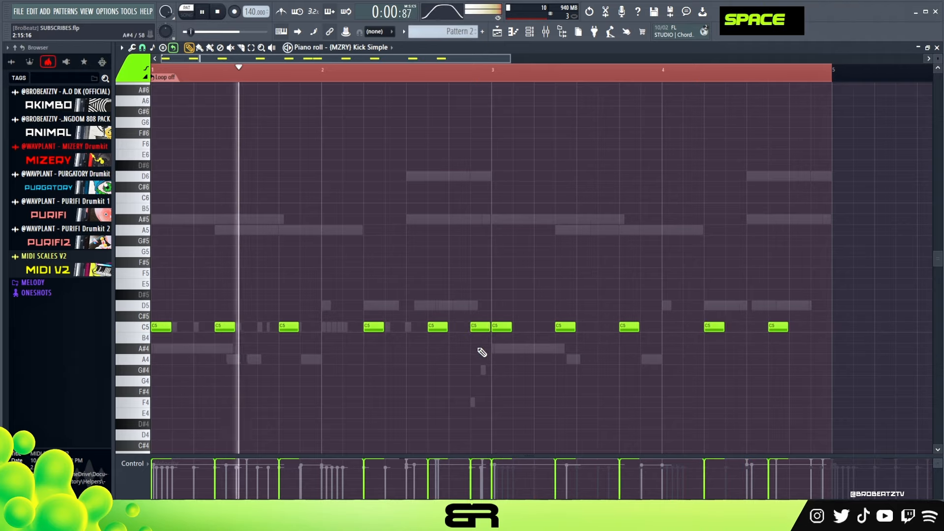
right_click(481, 358)
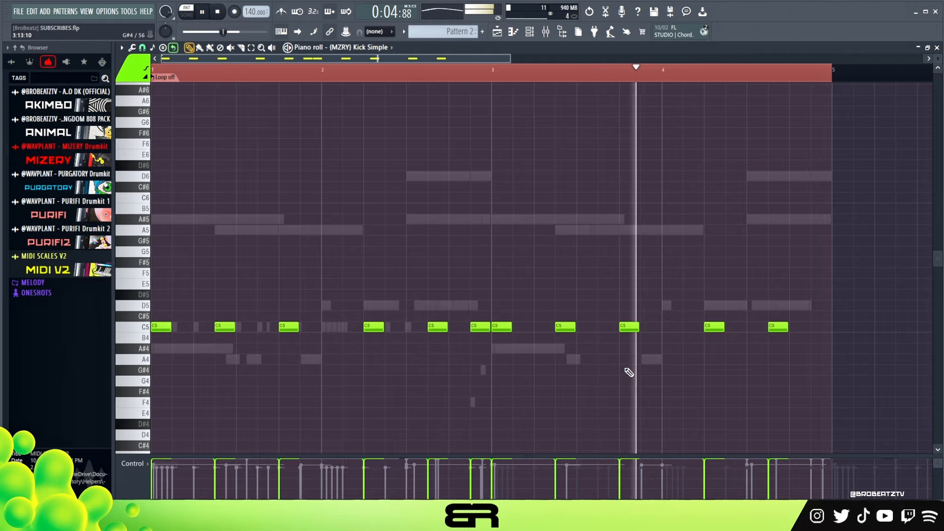
right_click(778, 328)
scroll(580, 276, "down", 3)
key("space")
key("space")
key("space")
Play the pattern and delete the overlapping D5 note in bar 4 of 808 Kuki #2
left_click(541, 40)
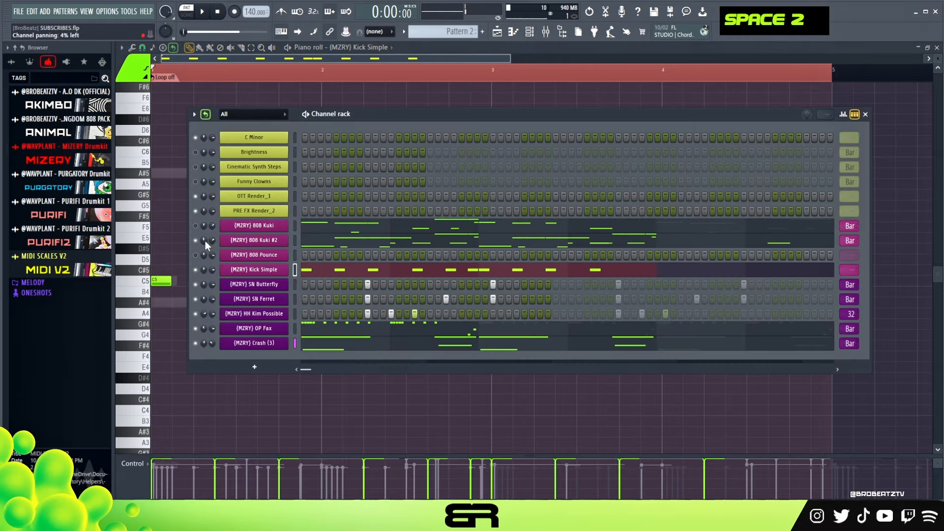
key("space")
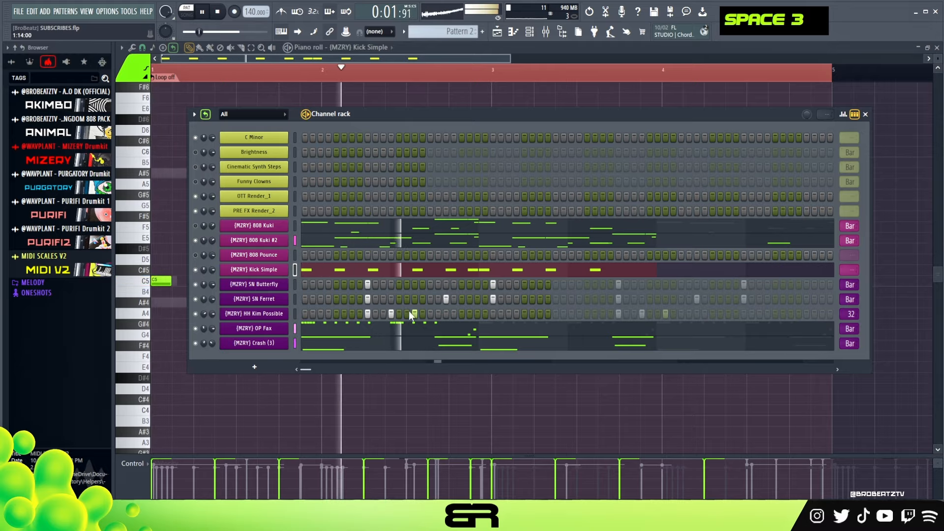
left_click(585, 242)
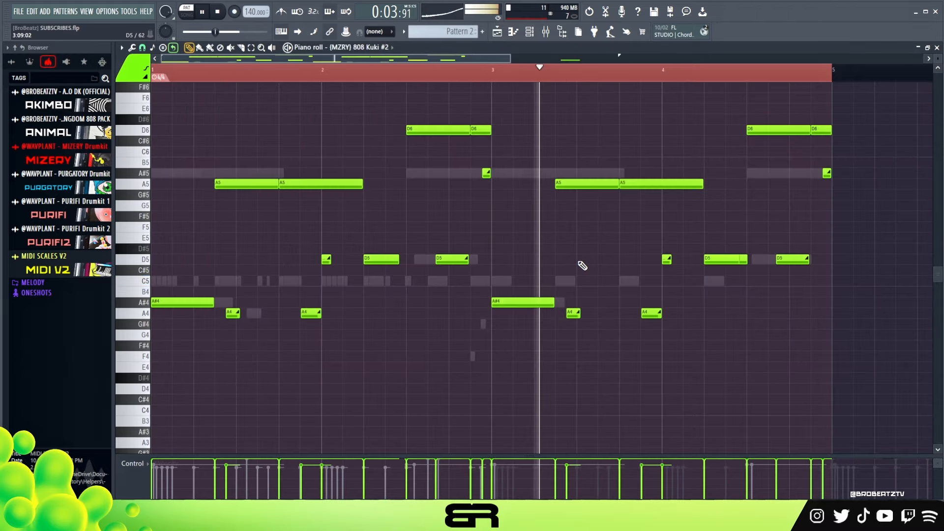
scroll(717, 236, "up", 3)
key("space")
right_click(743, 305)
Slightly shorten bar 3's last A5 and bar 1's opening A#4 in 808 Kuki #2, and play the result
key("space")
left_click(626, 74)
key("space")
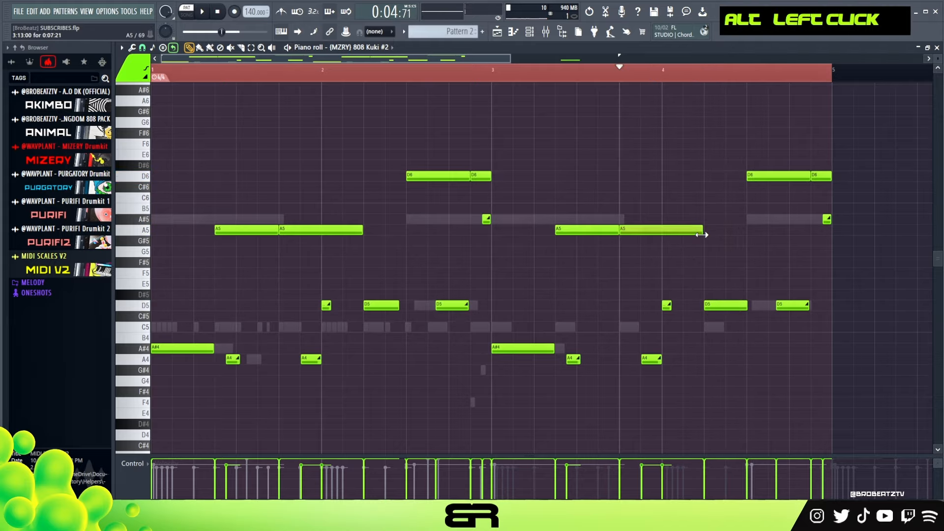
key("space")
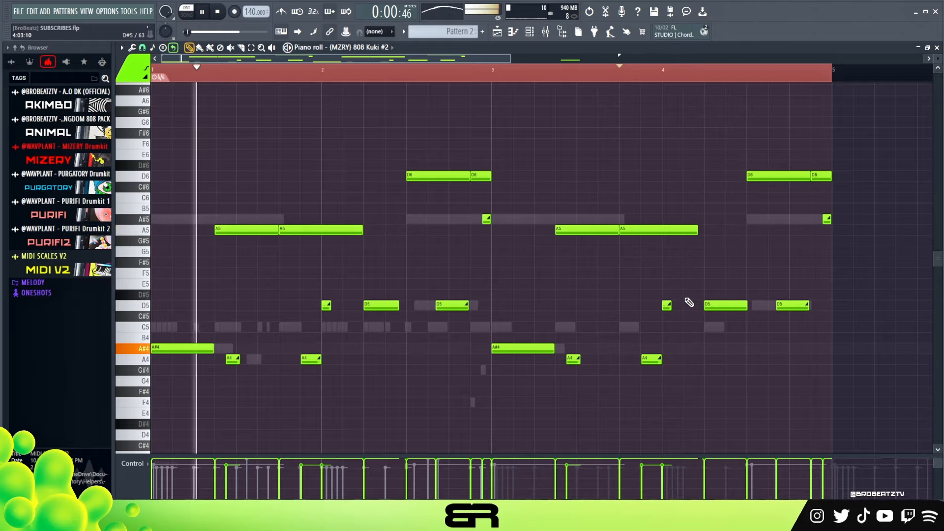
left_click_drag(213, 349, 210, 350)
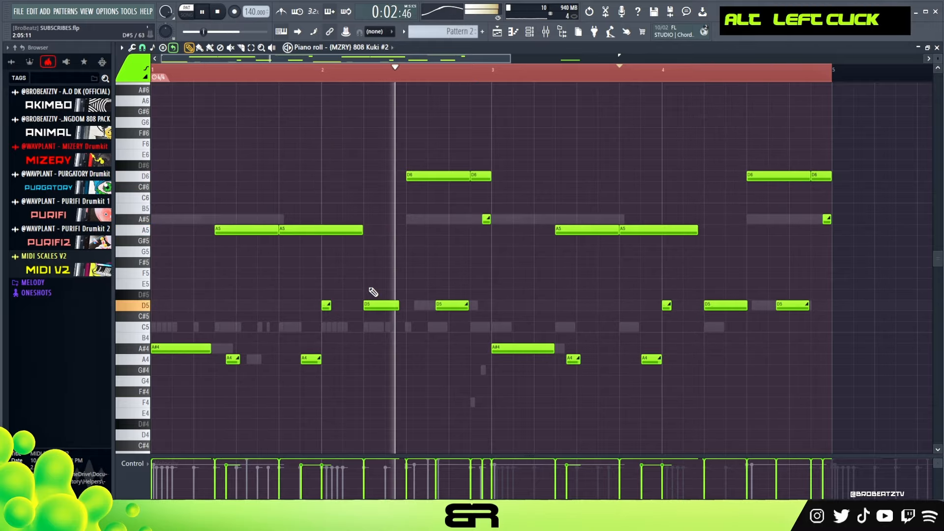
key("space")
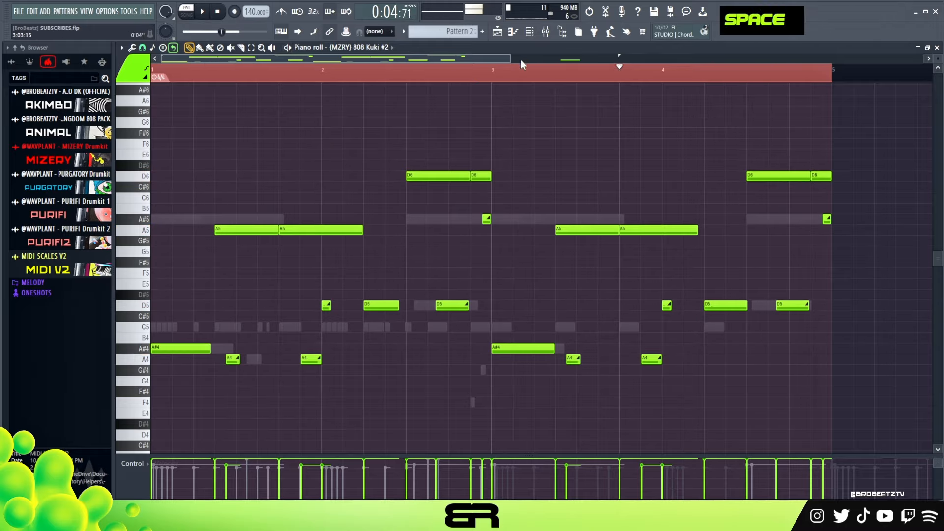
Switch from 808 Kuki #2 to 808 Pounce and write a quantized A#5 of about 1.5 beats and an A5 of about one beat
left_click(530, 34)
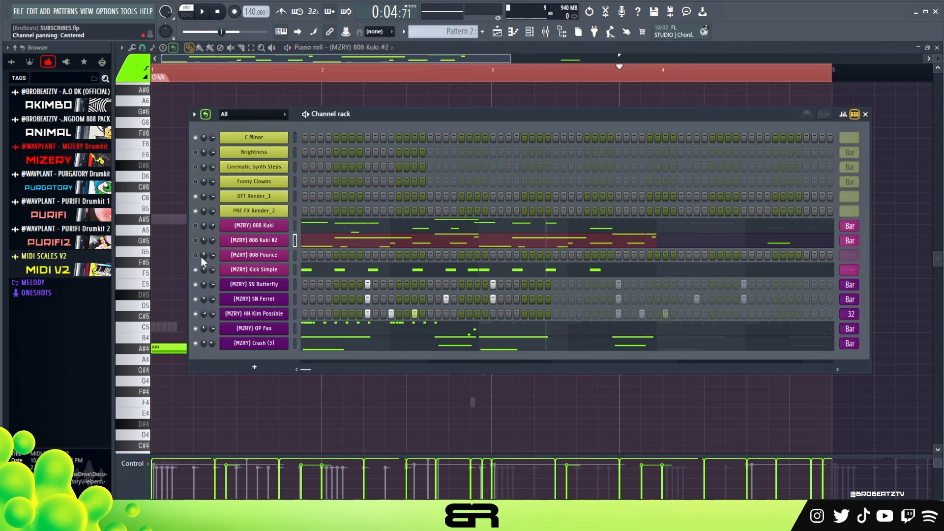
right_click(261, 259)
left_click(301, 256)
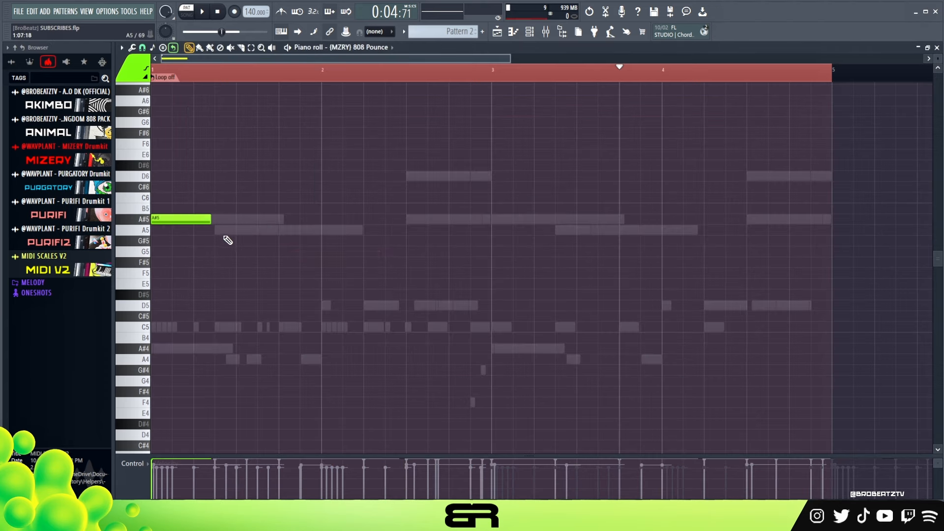
key("ctrl+q")
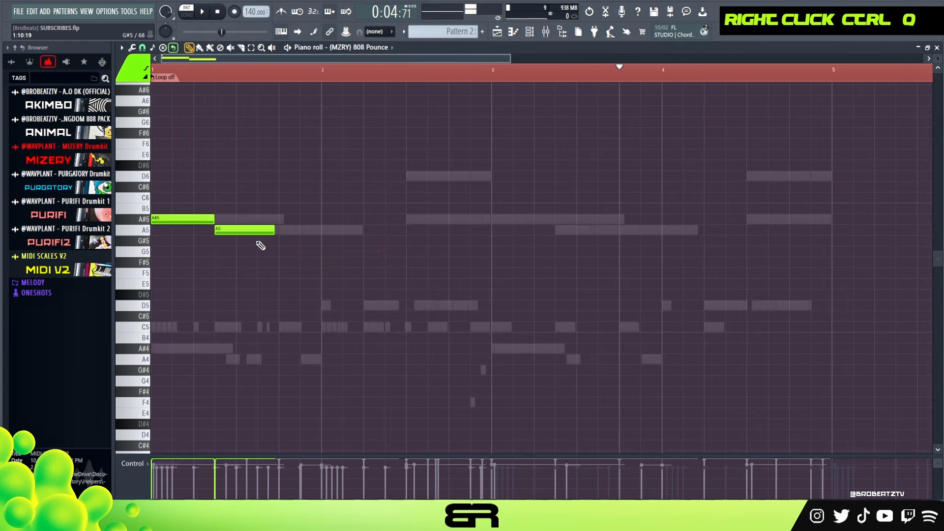
left_click_drag(271, 230, 259, 236)
Copy the A5 to later in bar 1 and to D5 in bar 2, stretching the D5 to about three beats
left_click(244, 228, "shift")
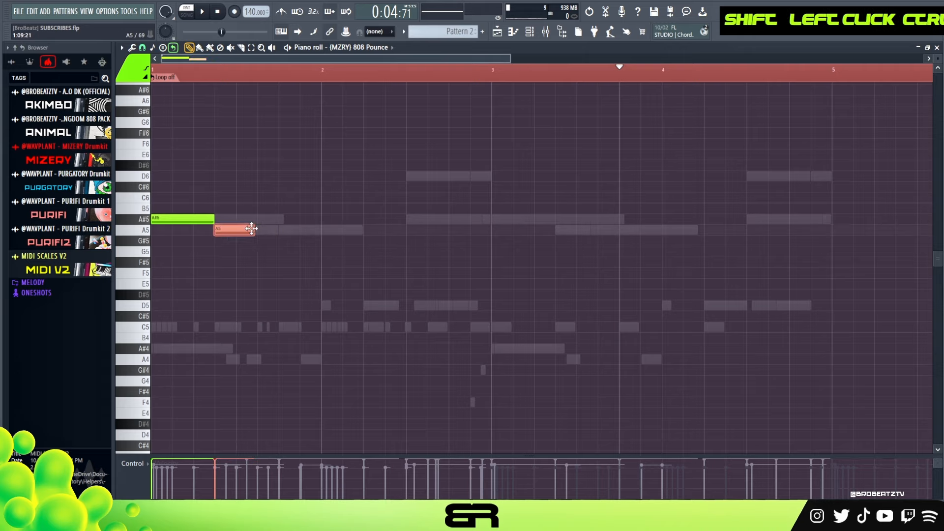
key("alt")
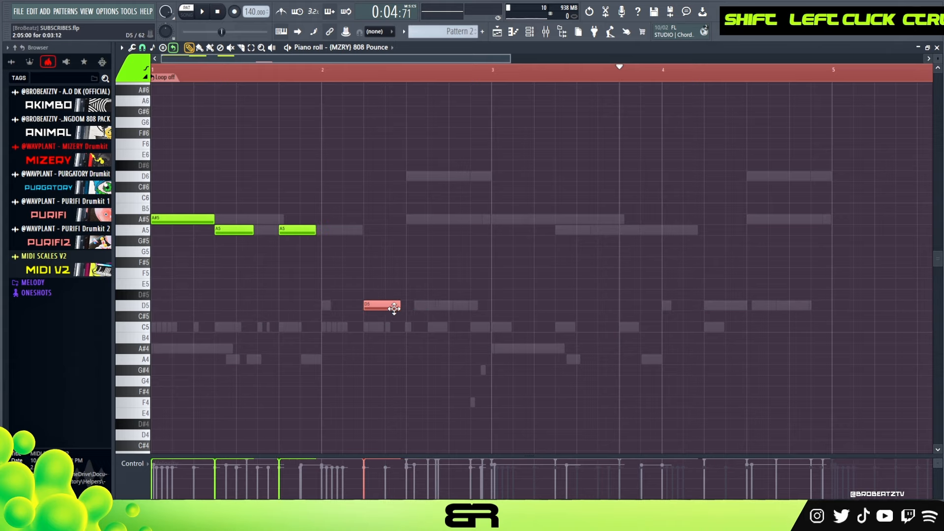
key("alt")
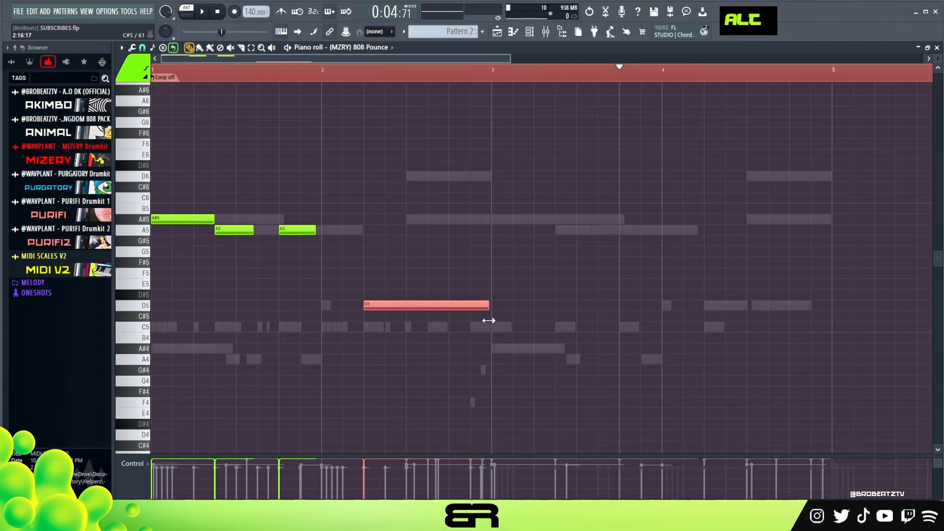
Open 808 Pounce's volume envelope settings and reset its attack, hold, decay, sustain and release to their defaults
left_click(531, 32)
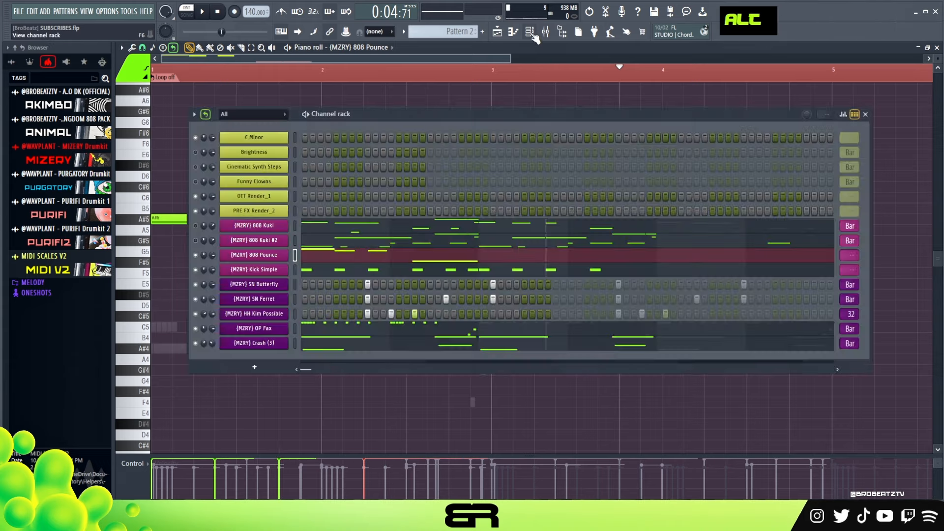
left_click(262, 256)
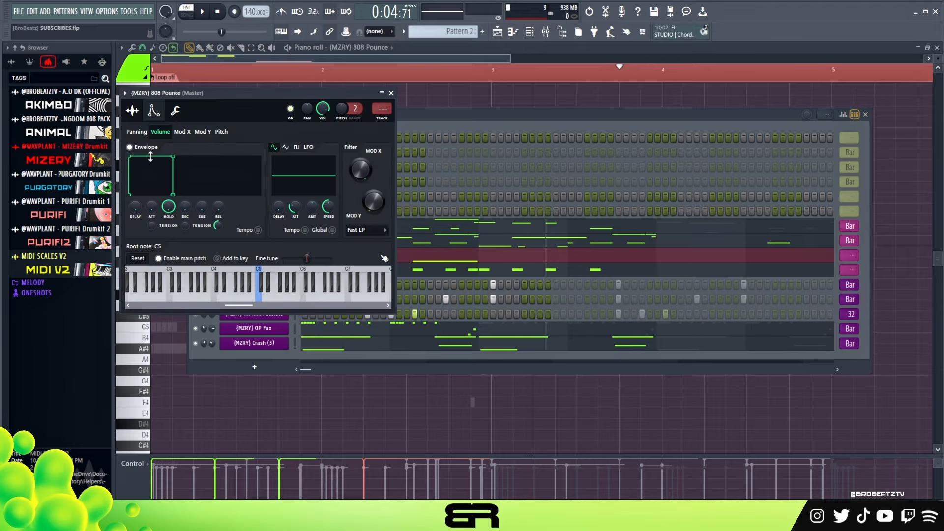
left_click_drag(236, 96, 440, 109)
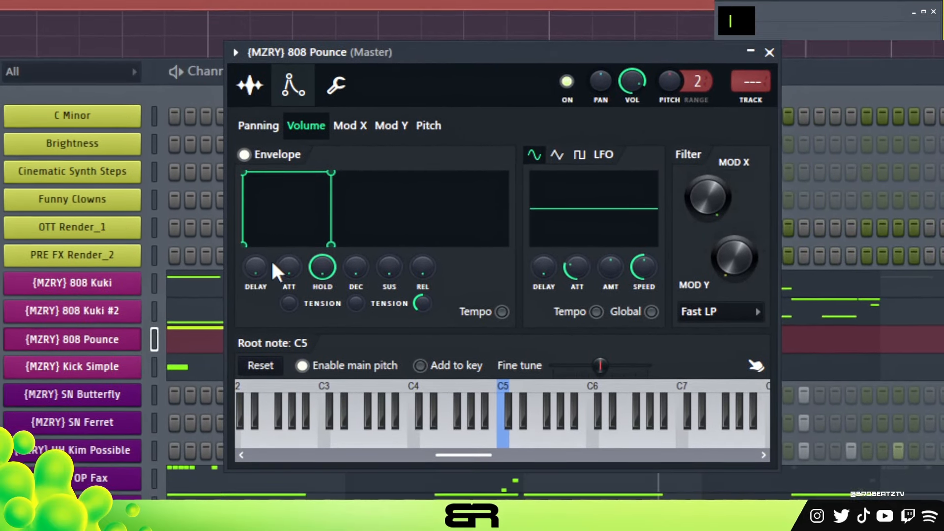
right_click(291, 269)
right_click(322, 268)
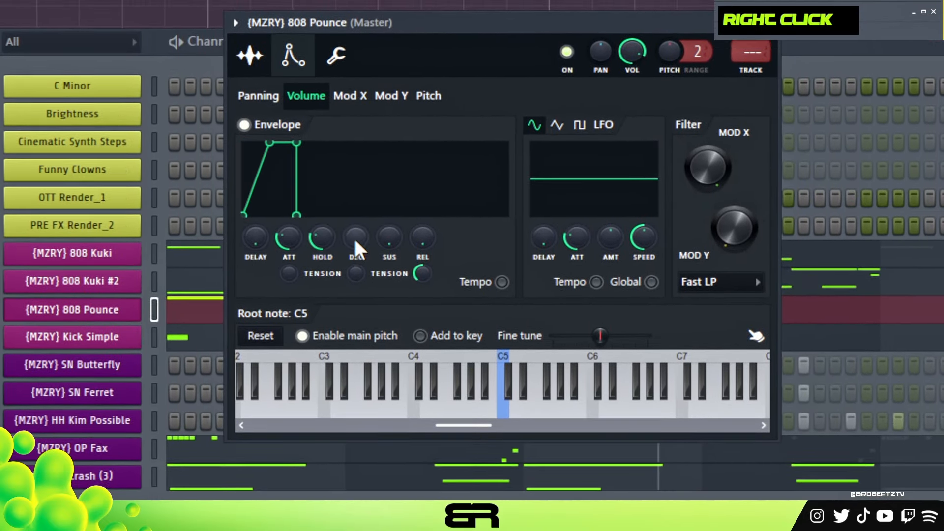
right_click(356, 268)
right_click(397, 238)
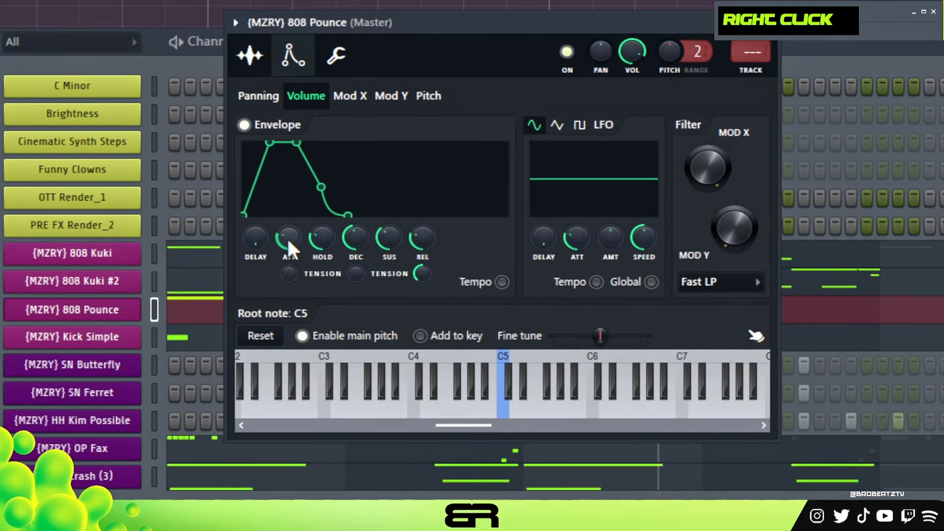
Set 808 Pounce's volume envelope to full hold with zero attack, decay, sustain and release, audition C5, and close its settings
right_click(288, 238)
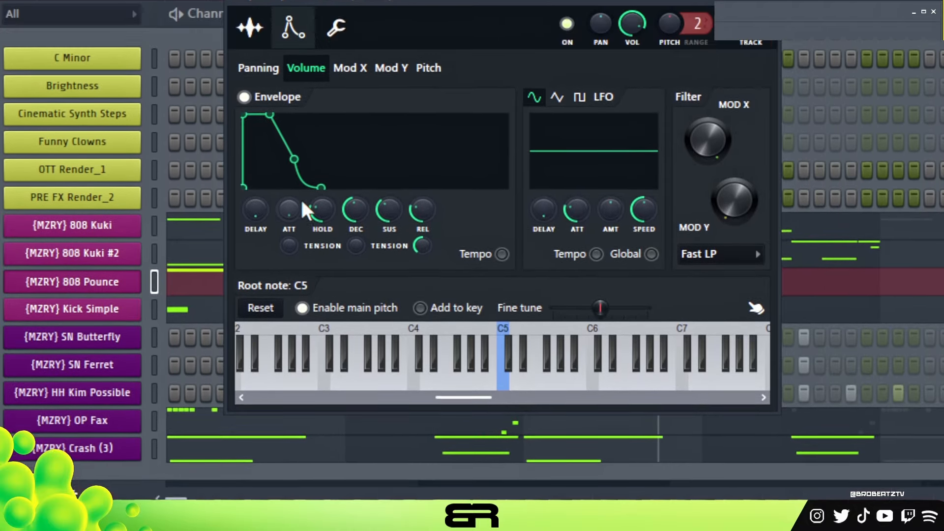
scroll(320, 209, "down", 5)
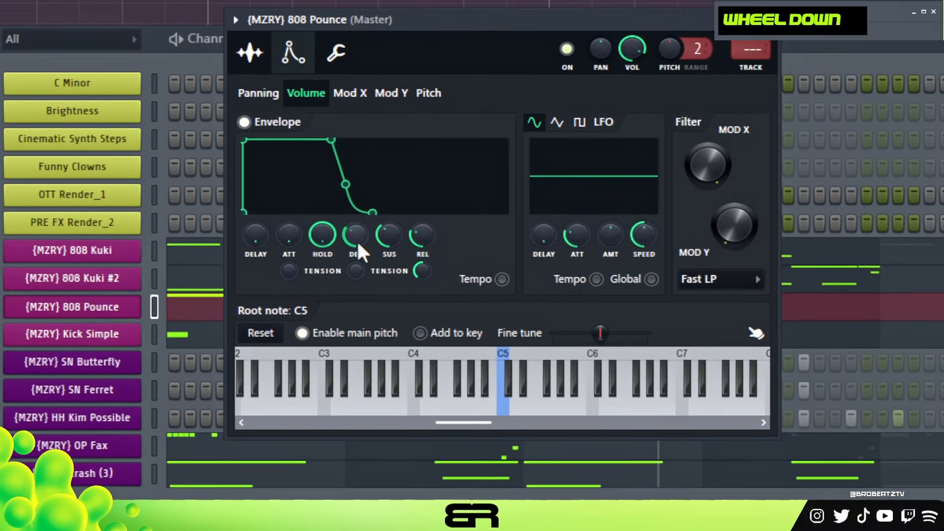
scroll(356, 240, "down", 5)
scroll(391, 238, "down", 5)
scroll(421, 236, "down", 5)
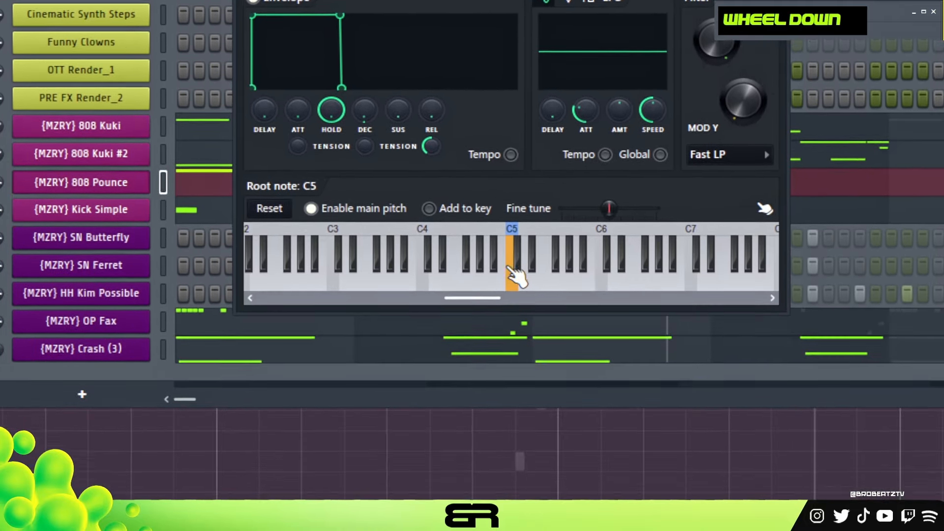
double_click(553, 407)
left_click(608, 246)
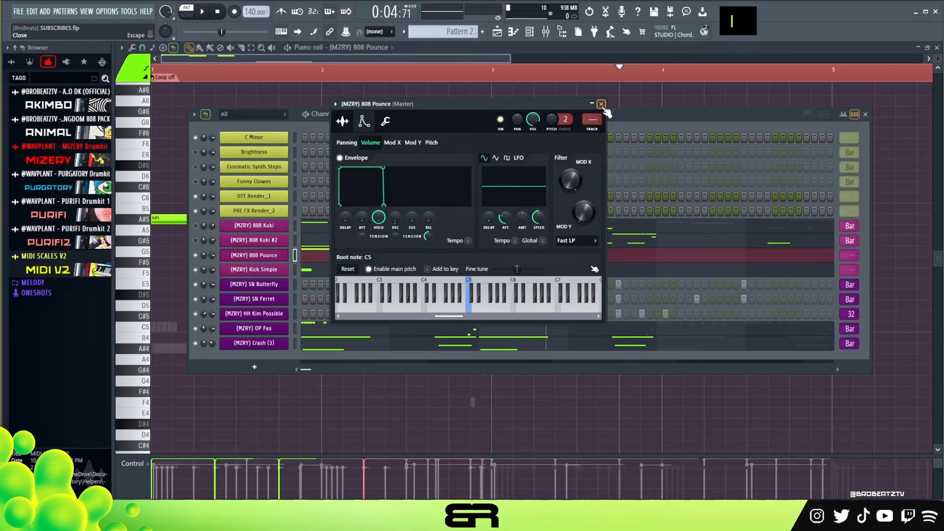
left_click(602, 104)
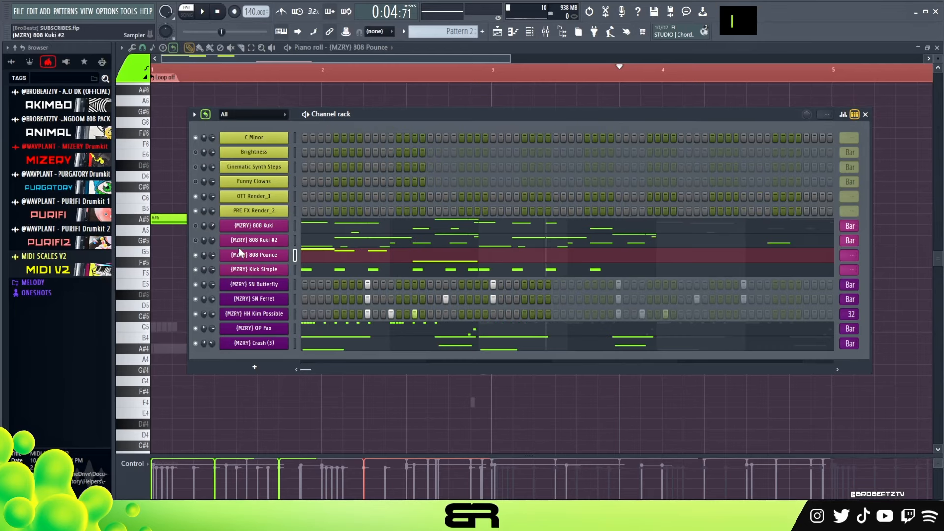
Copy the four-note 808 Pounce phrase from bars 1–2 to the start of bar 3
right_click(238, 194)
key("ctrl+a")
left_click_drag(182, 222, 544, 227)
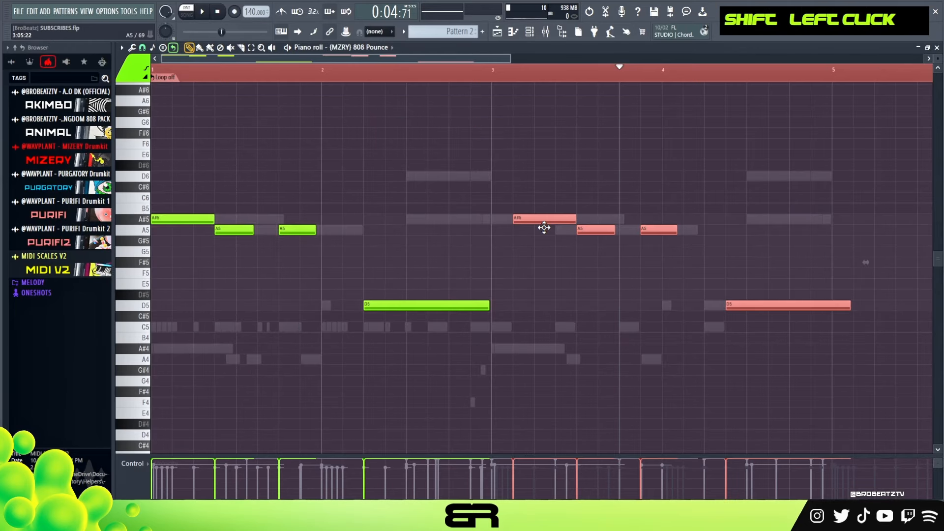
right_click(577, 289)
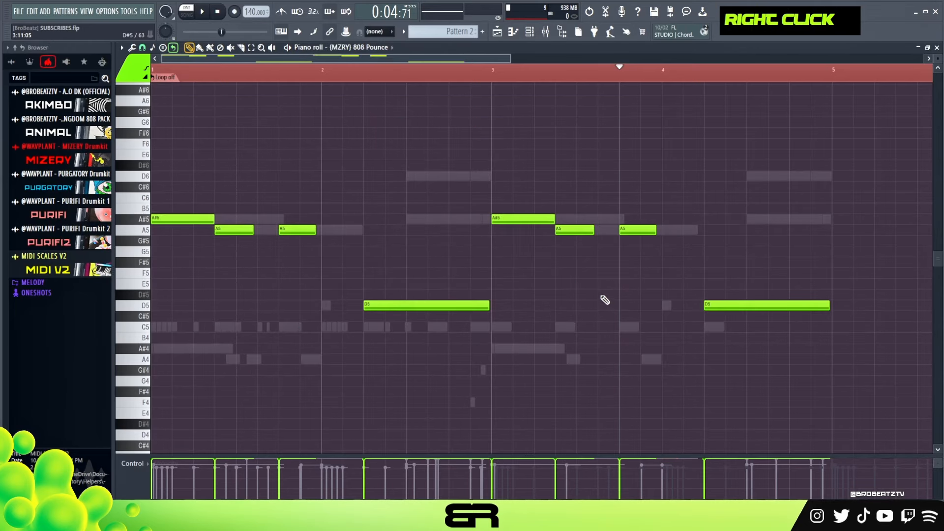
Play the pattern and try all 808 Pounce notes an octave lower before restoring their original octave
key("space")
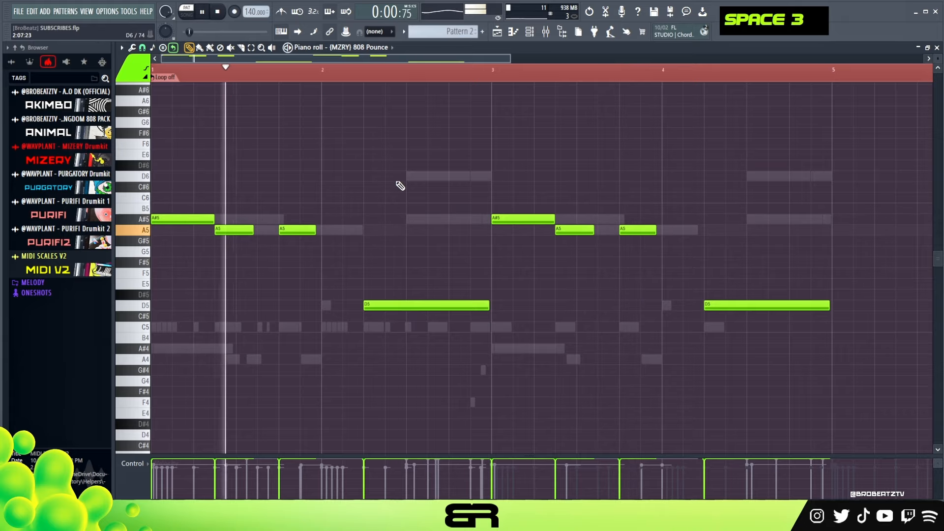
key("ctrl")
key("ctrl+a")
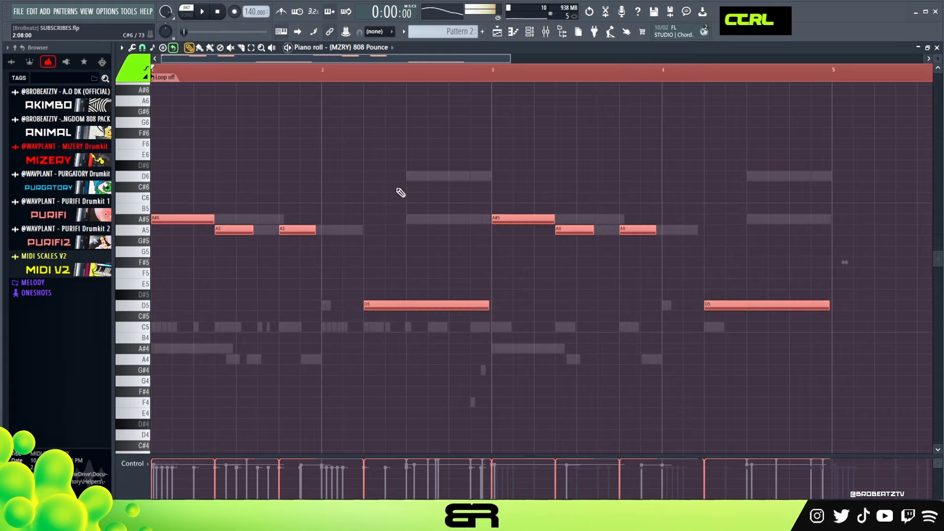
key("space")
key("ctrl+Down")
key("space")
key("ctrl+Up")
right_click(453, 232)
Lower bar 3's opening A#5 to A#4 and lengthen bar 3's last A5 to about 1.5 beats
left_click(536, 220, "ctrl")
key("ctrl+Down")
right_click(512, 164)
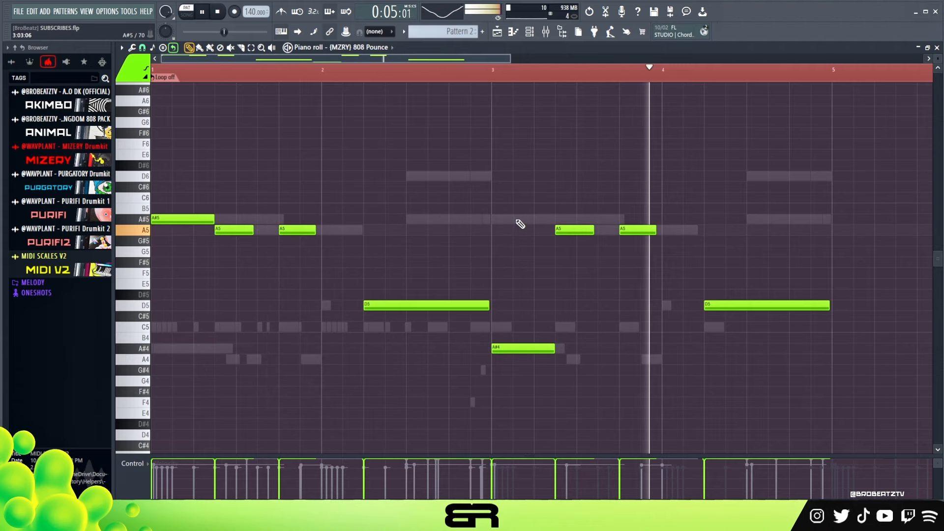
key("space")
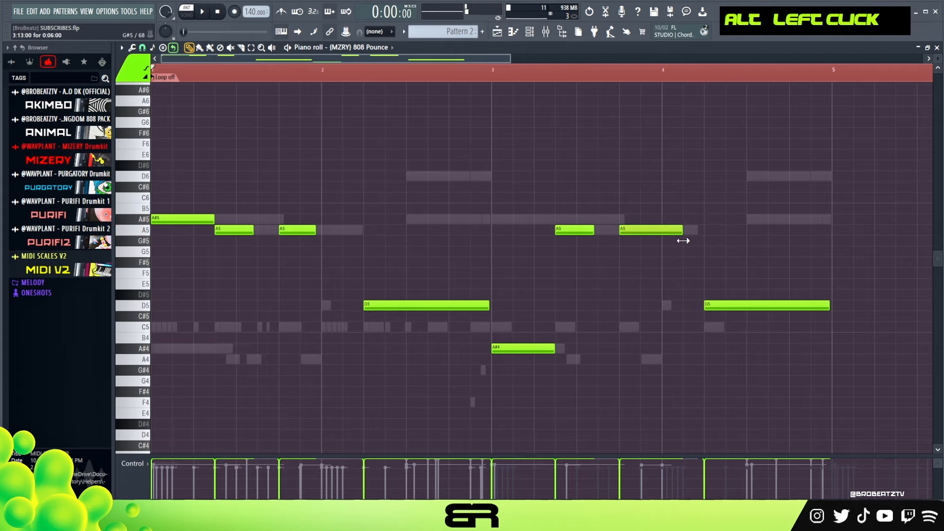
Mute the Kick Simple channel and play the pattern with the 808 Pounce line
left_click(531, 34)
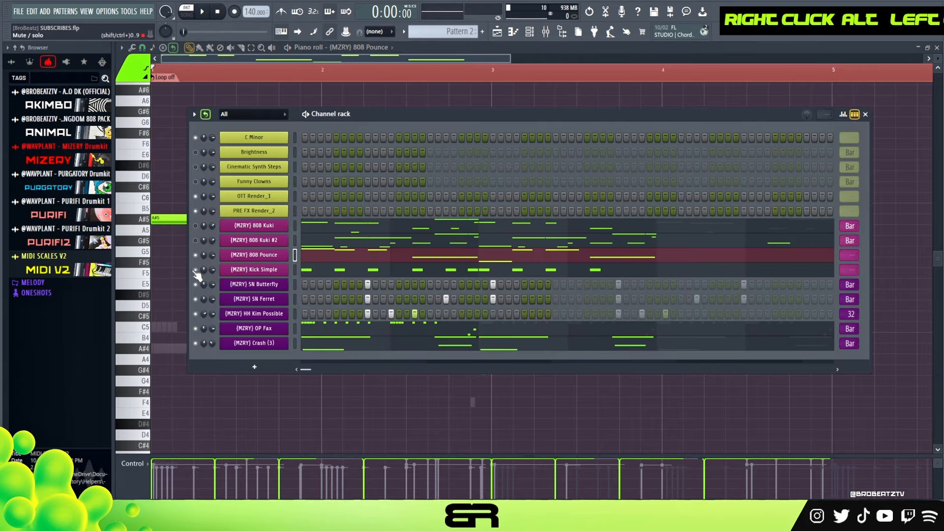
key("space")
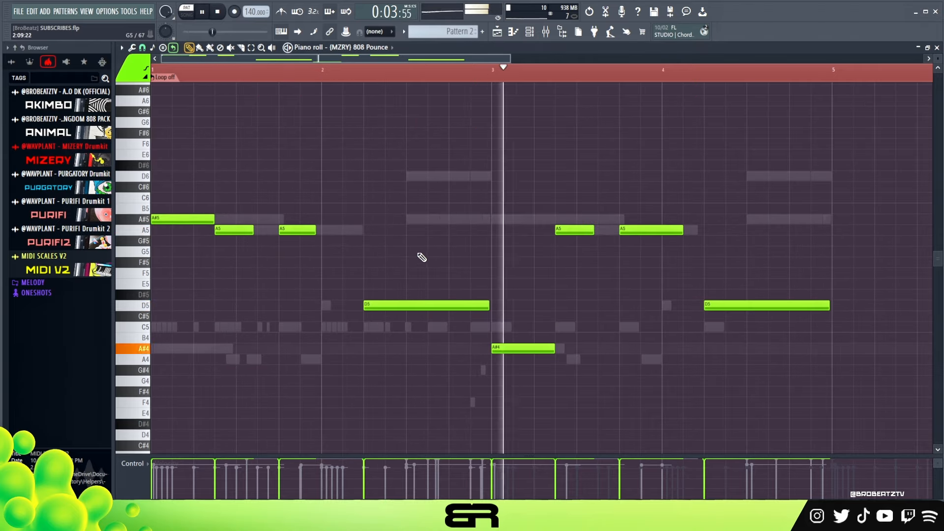
key("space")
key("space")
Try bar 3's first A5 an octave lower at A4 during playback and move it back to A5
left_click(575, 229, "ctrl")
key("ctrl+Down")
left_click(578, 361)
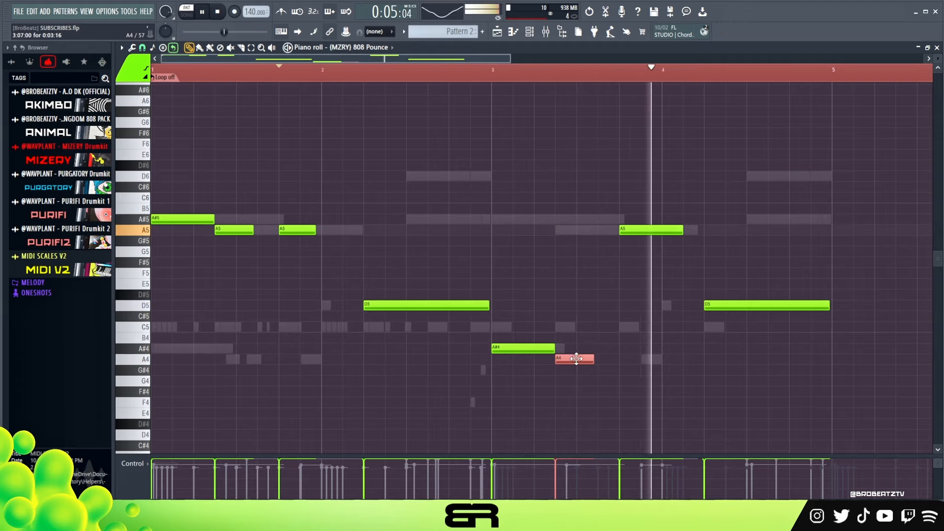
key("space")
left_click(583, 364, "ctrl")
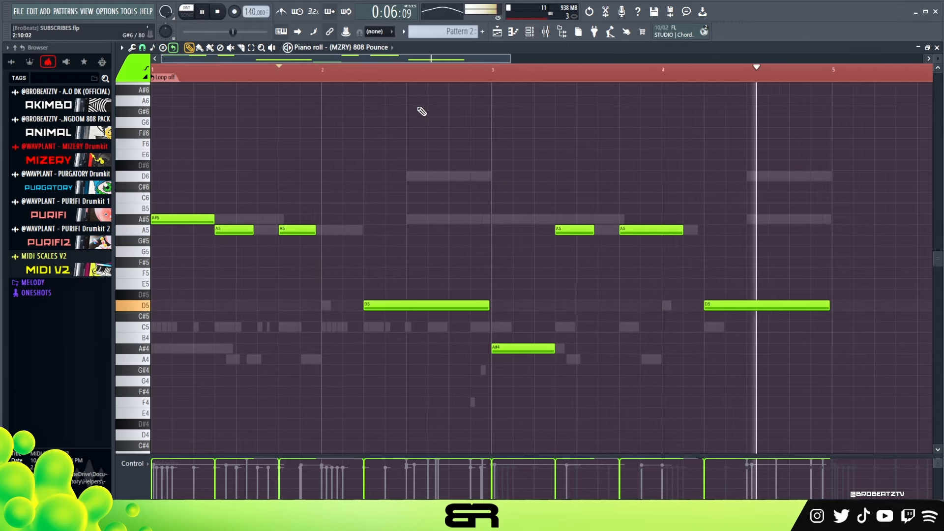
Shorten bar 4's D5 to about two beats and set the 808 Pounce and Kick Simple channels to loop by Bar
key("space")
left_click_drag(827, 305, 807, 313)
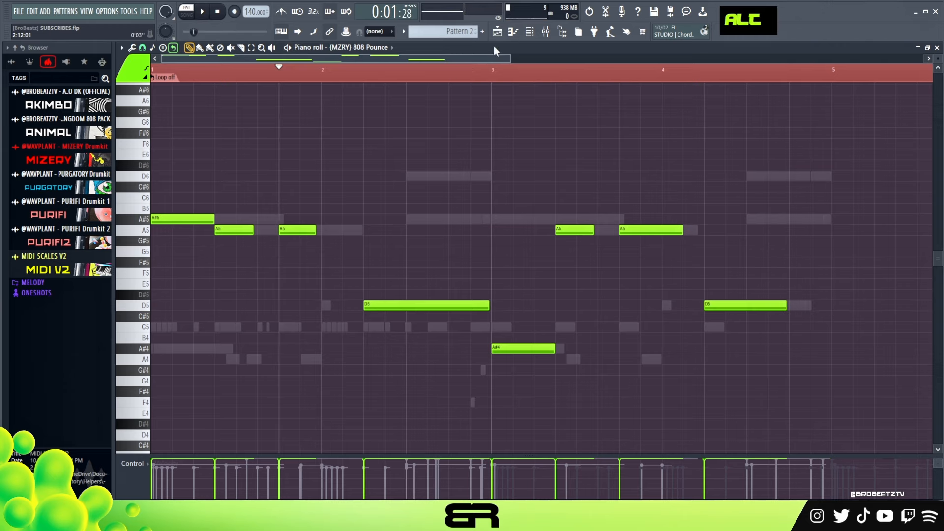
left_click(533, 35)
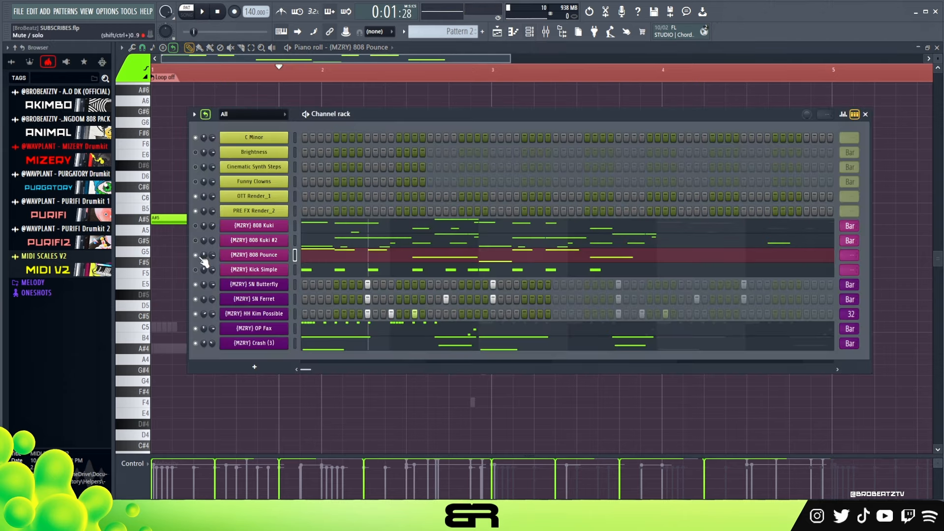
scroll(850, 255, "down", 1)
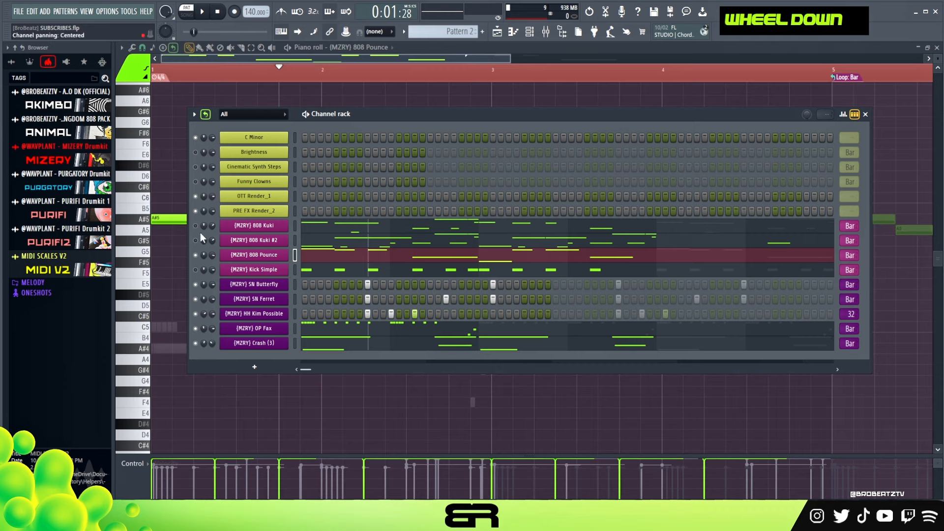
Open the playlist, shrink Tracks 1 and 2 to minimal height, and switch playback to song mode
left_click(499, 34)
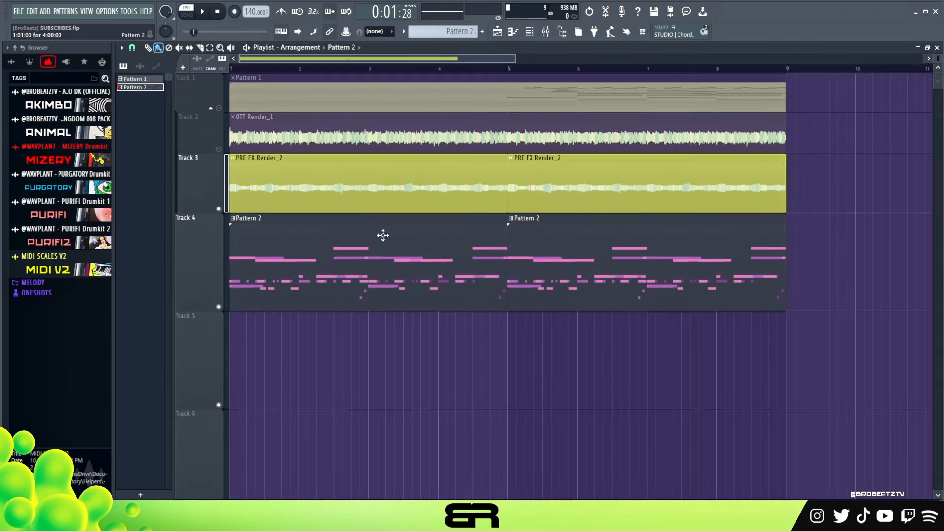
right_click(402, 266)
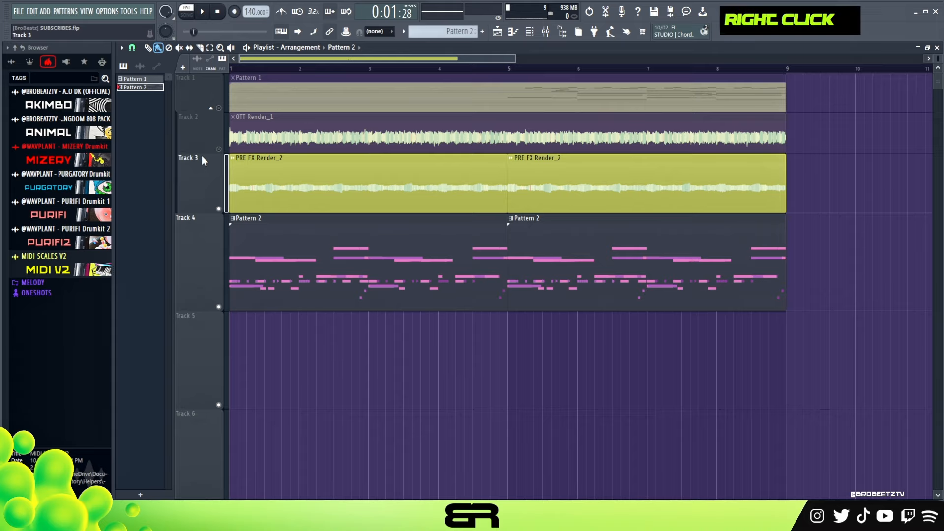
left_click_drag(201, 153, 192, 51)
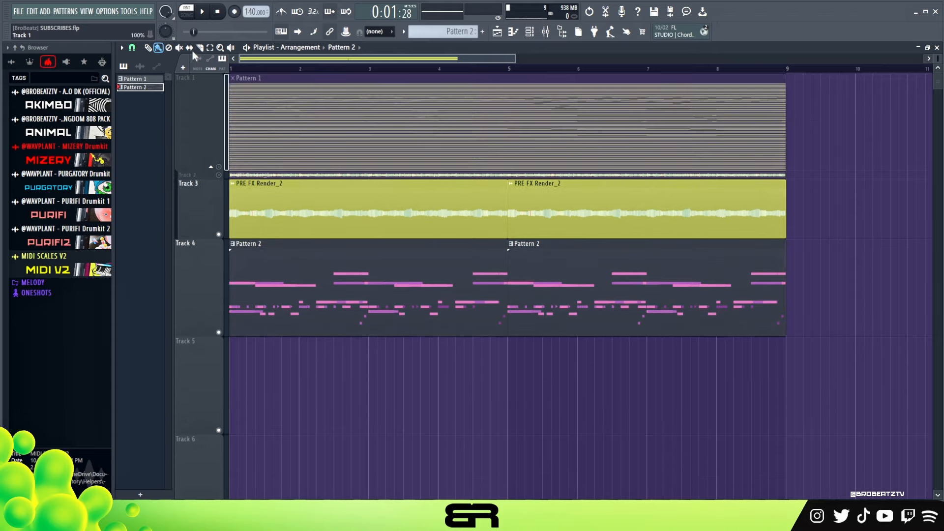
left_click_drag(186, 168, 187, 82)
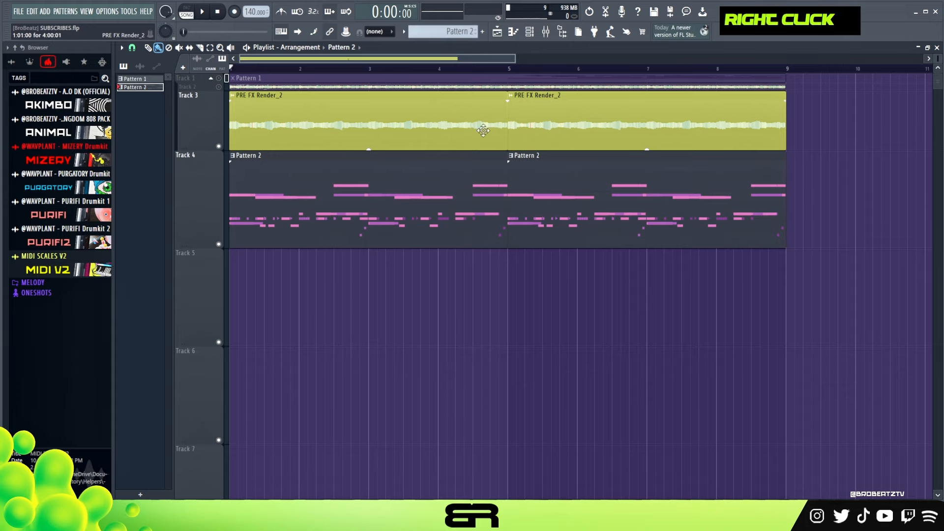
Open the Master track's EQUO from the mixer, and reposition and enlarge its window
left_click(530, 33)
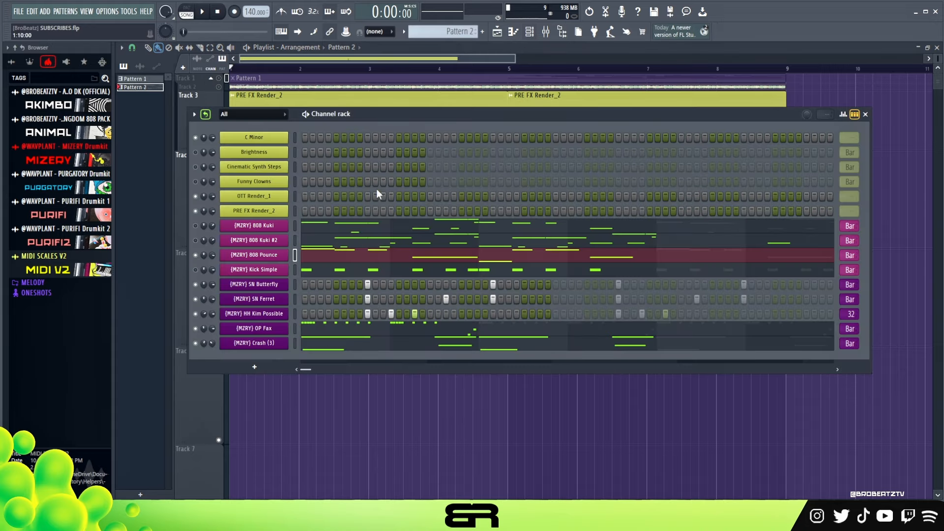
left_click(547, 32)
left_click(793, 213)
left_click(794, 213)
left_click(794, 201)
left_click(793, 200)
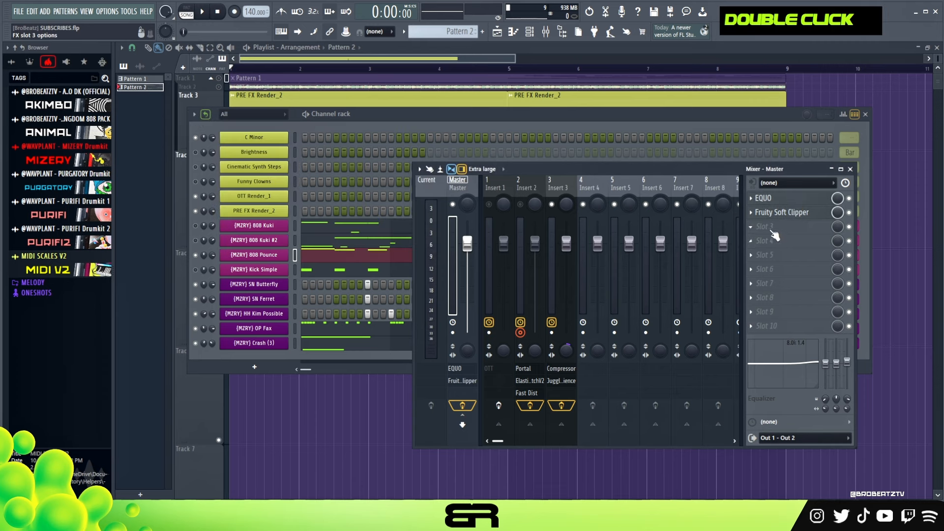
double_click(793, 198)
left_click_drag(347, 127, 458, 142)
left_click_drag(555, 252, 776, 357)
Play the song, change EQUO's graph editing mode, and sweep the 50 Hz and 63 Hz bands with strong boosts
key("space")
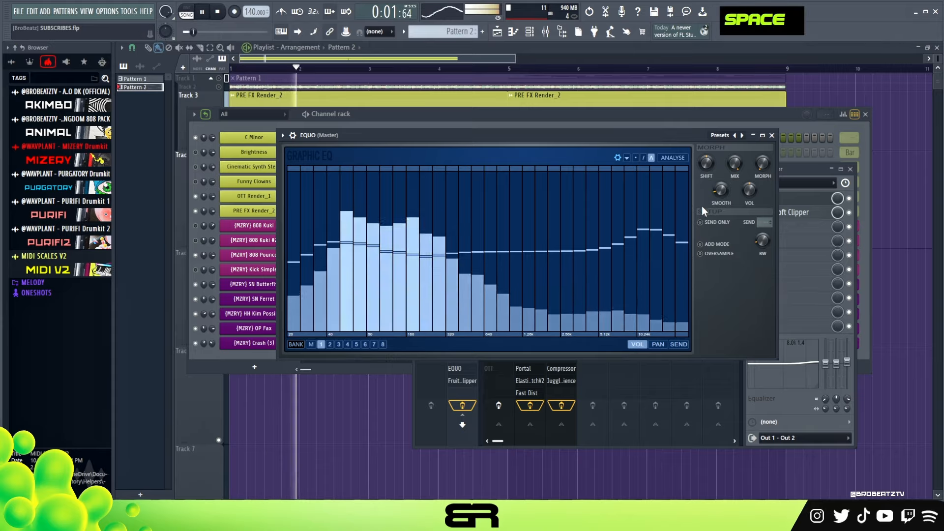
left_click(643, 158)
key("space")
key("space")
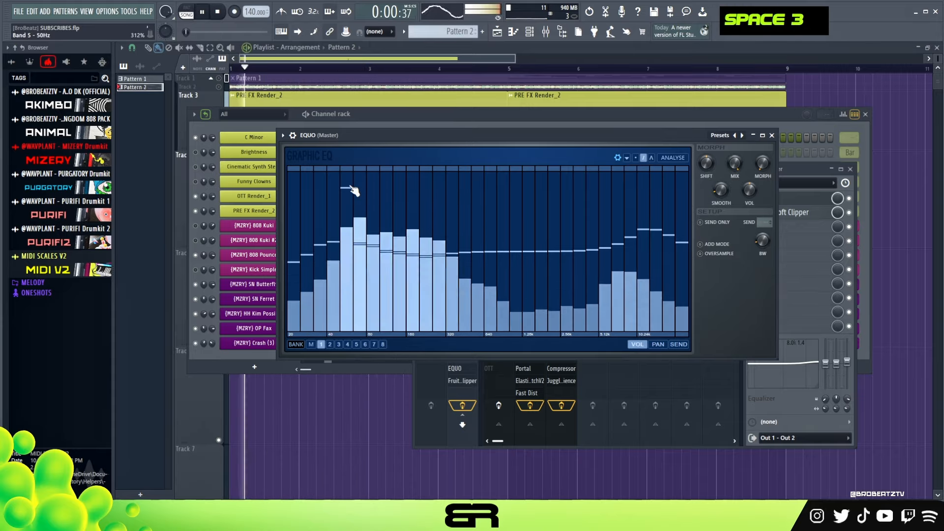
left_click(348, 235)
left_click(360, 175)
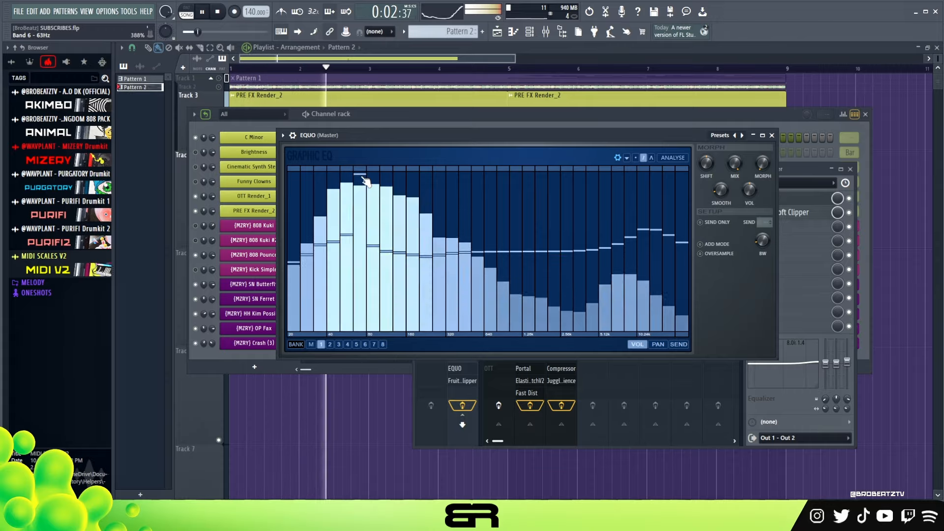
Test strong boosts on EQUO's 80 Hz, 125 Hz, 160 Hz and 40 Hz bands, and set 40 Hz to about 141%
double_click(376, 176)
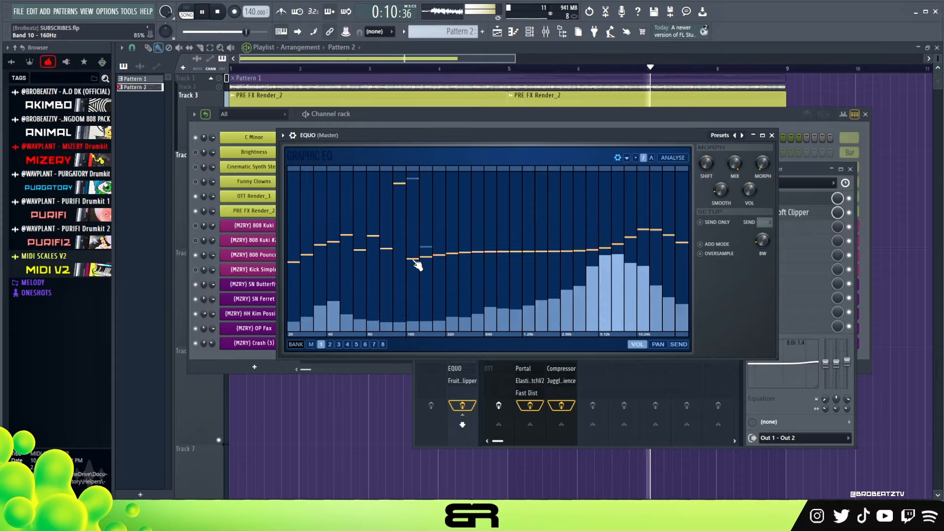
double_click(401, 256)
left_click(331, 177)
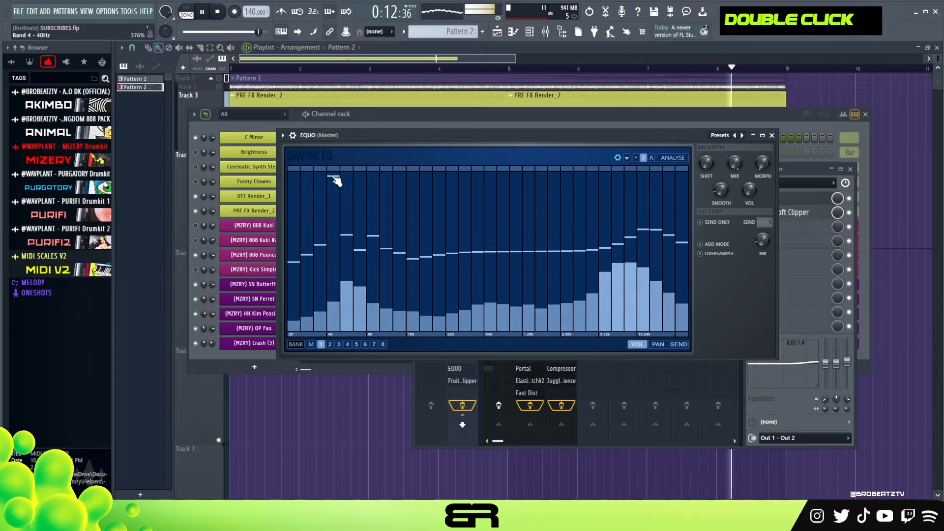
left_click(334, 231)
left_click(336, 234)
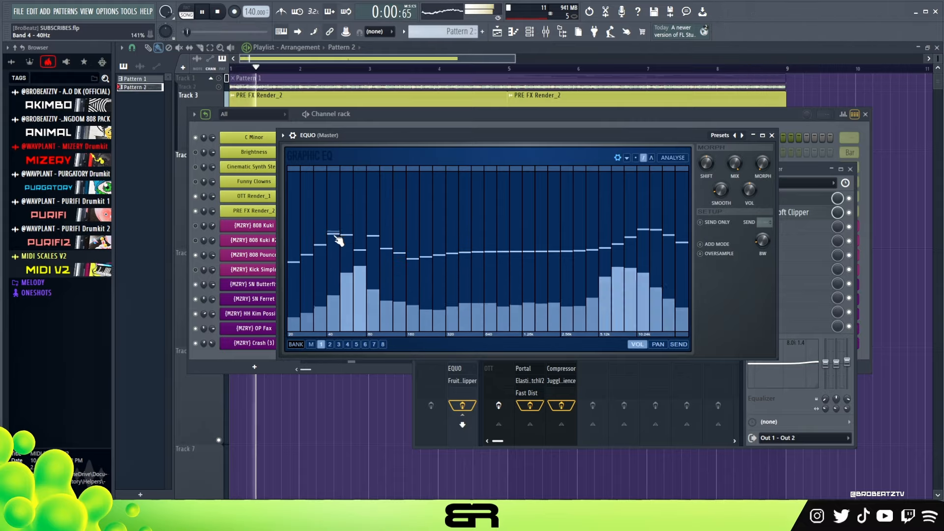
Test a strong boost on EQUO's 32 Hz band and set the band to about 139%
left_click(321, 177)
left_click(320, 231)
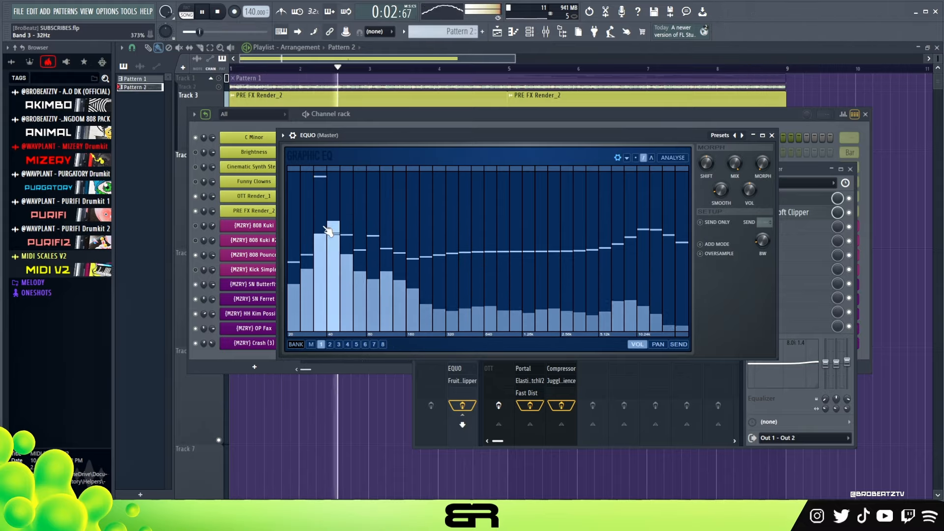
left_click(319, 237)
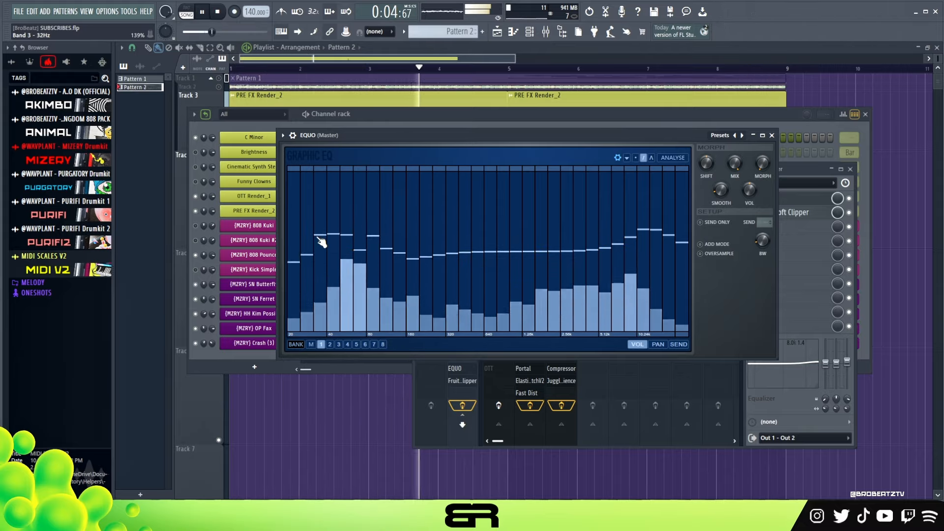
Sweep EQUO's midrange bands with boosts and cuts, leave the 1.25 kHz area slightly reduced, and close EQUO
left_click_drag(516, 183, 559, 183)
left_click_drag(516, 266, 550, 280)
left_click(516, 253)
left_click(555, 254)
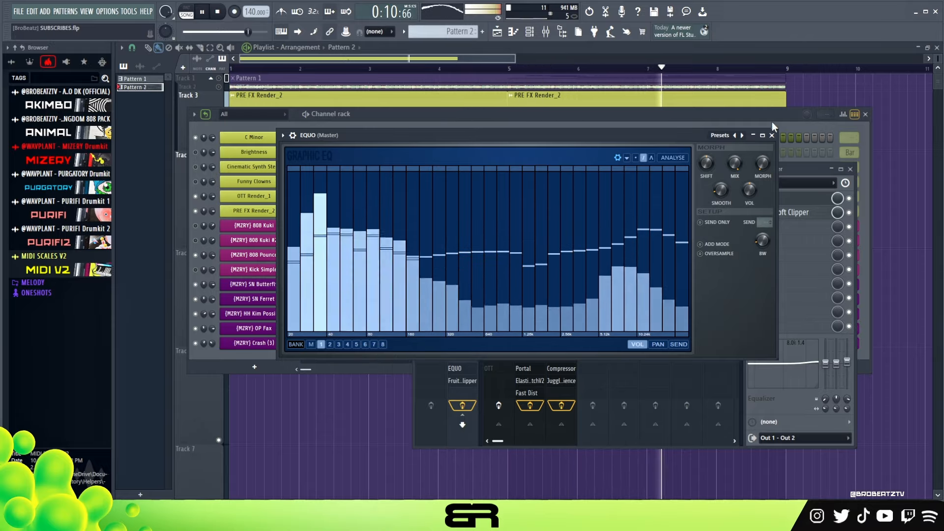
left_click(771, 135)
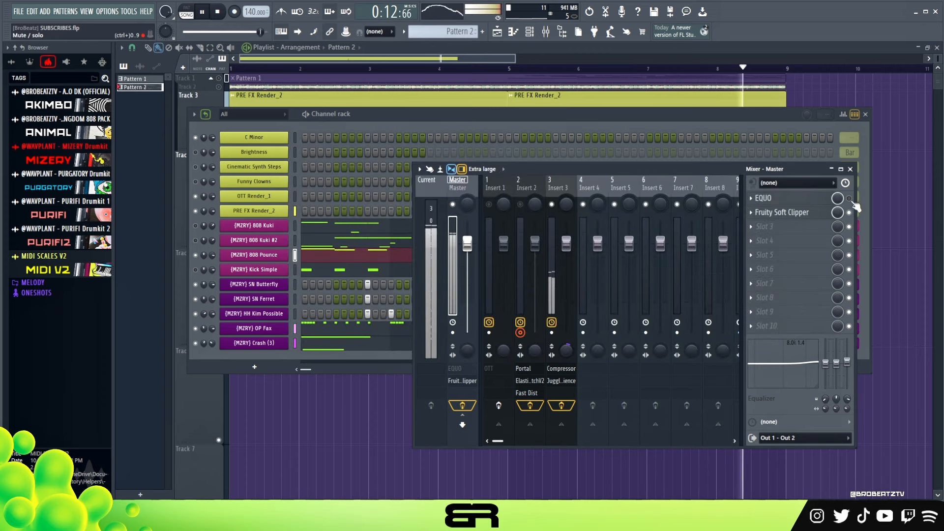
Set the Master's Fruity Soft Clipper threshold to about -9.9 dB, close it, and adjust the 808 Kuki channel volume to about 65%
left_click(781, 213)
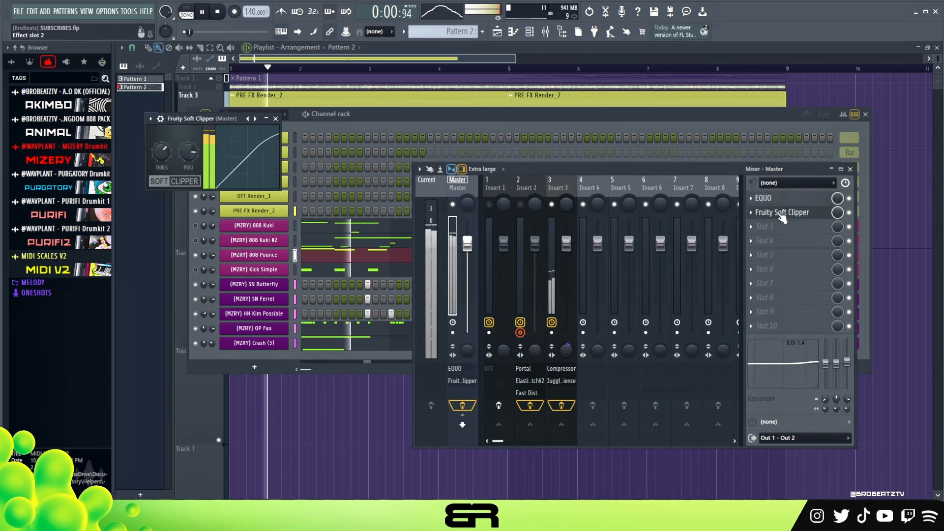
left_click_drag(161, 157, 161, 147)
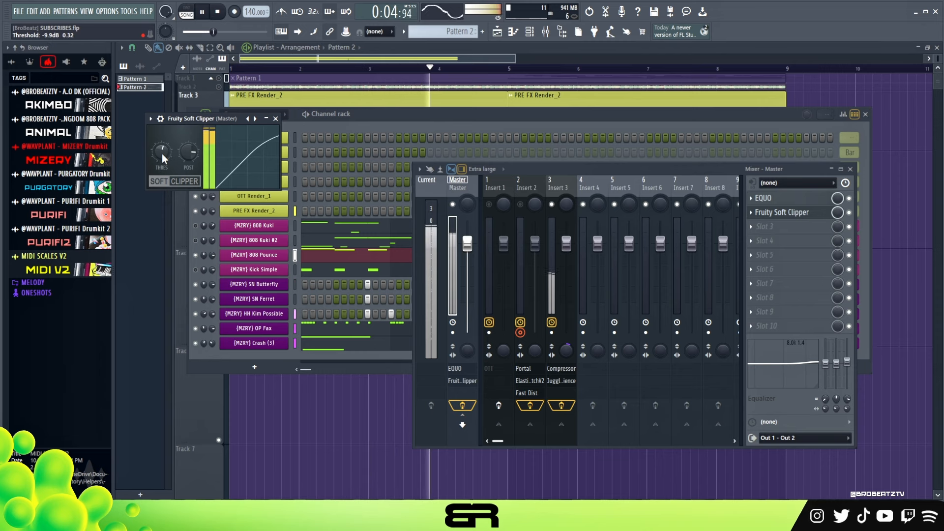
double_click(274, 119)
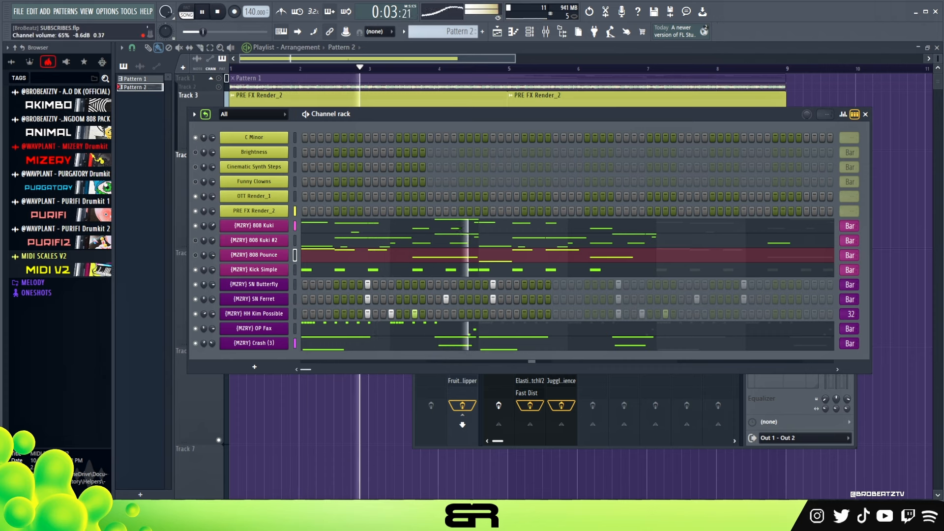
left_click_drag(214, 228, 213, 229)
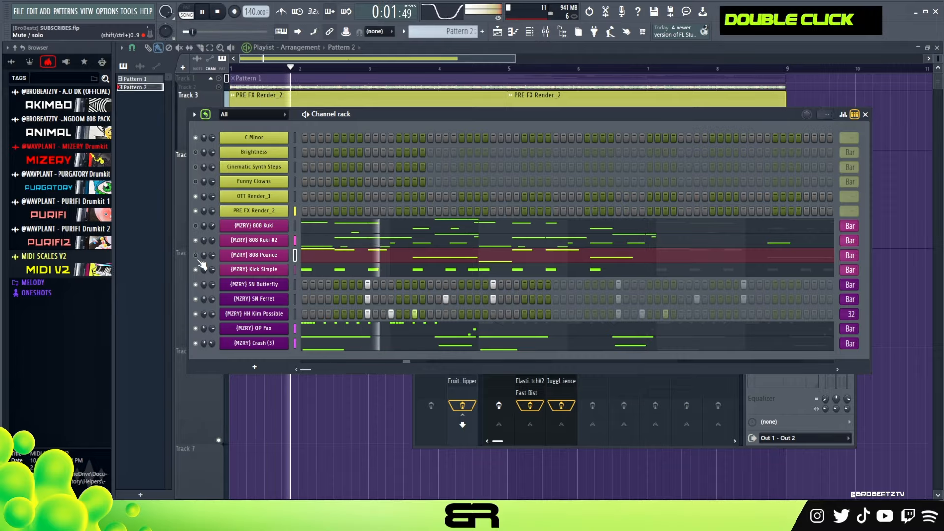
Examine the piano roll notes of the channels from 808 Kuki through Kick Simple to Crash (3), and stop playback
double_click(373, 230)
scroll(375, 230, "up", 1)
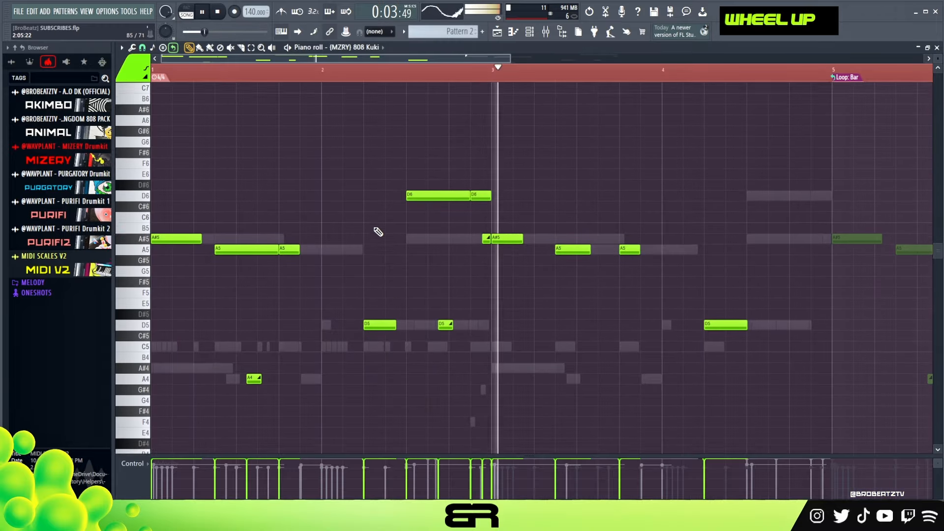
scroll(372, 50, "down", 1)
scroll(403, 154, "down", 3)
scroll(404, 154, "up", 1)
scroll(371, 51, "down", 1)
scroll(394, 162, "up", 1)
scroll(397, 194, "down", 1)
scroll(363, 49, "down", 1)
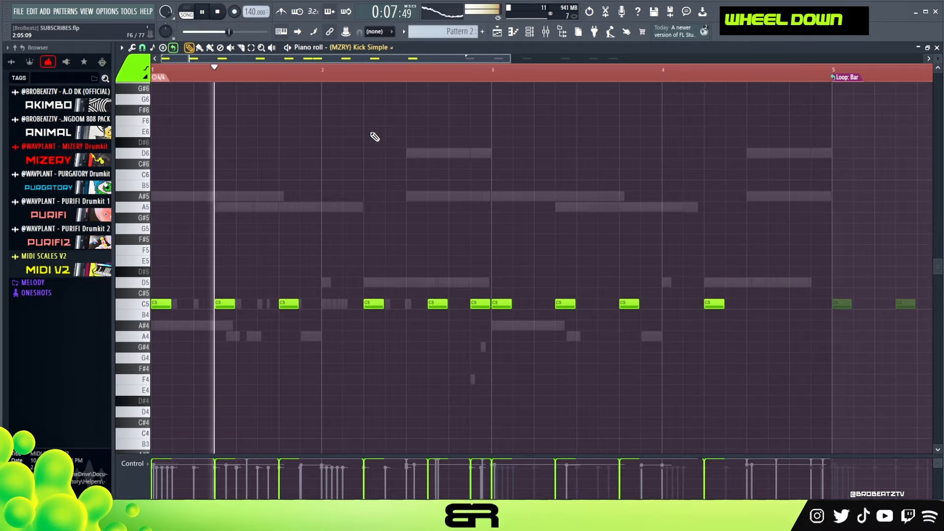
scroll(375, 136, "up", 1)
scroll(370, 50, "down", 1)
scroll(384, 160, "down", 2)
scroll(384, 49, "down", 2)
scroll(384, 50, "up", 1)
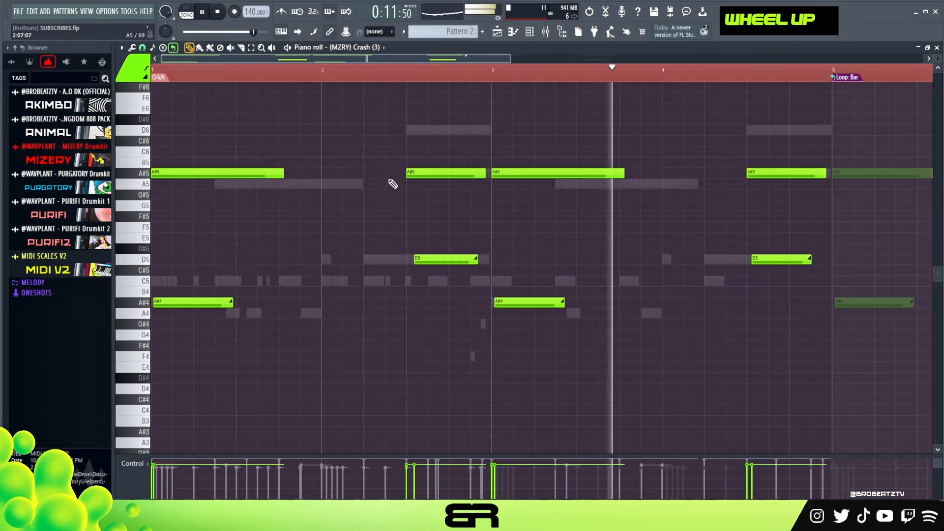
scroll(390, 184, "up", 2)
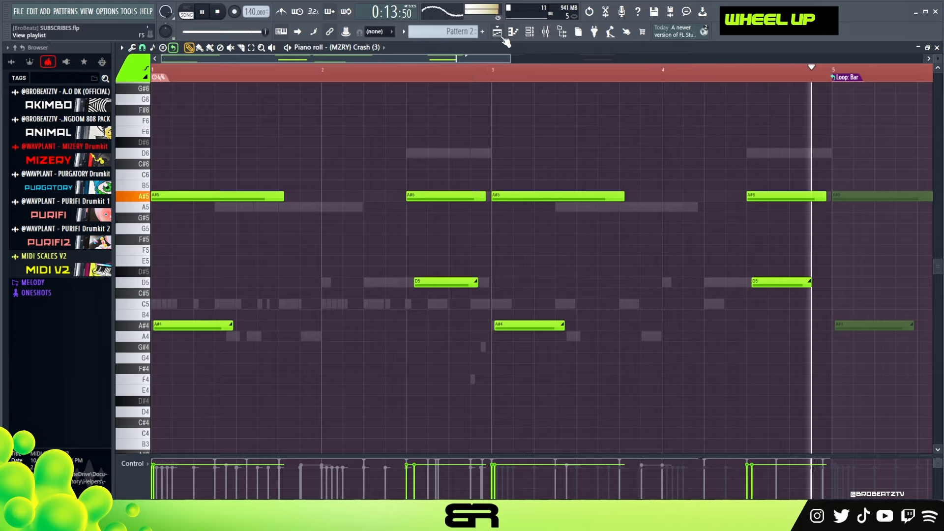
key("space")
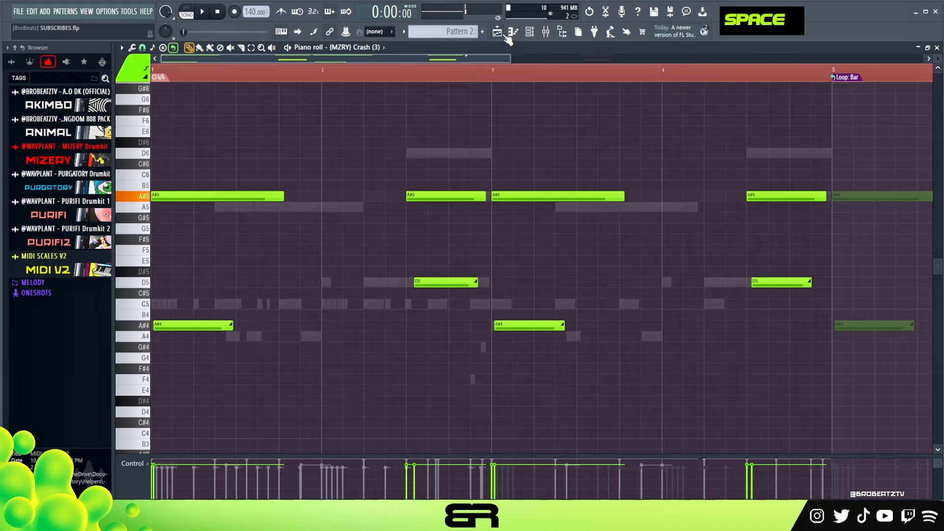